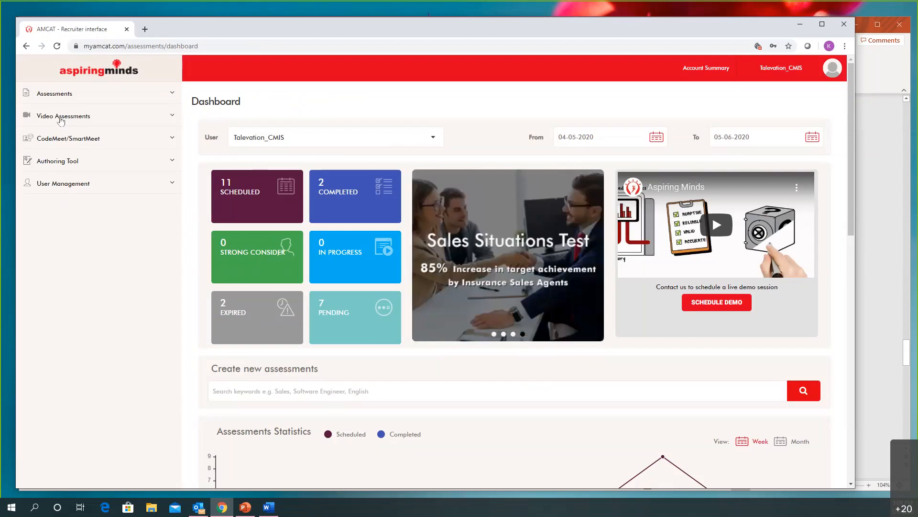
Open the list of existing video assessments
left_click(61, 121)
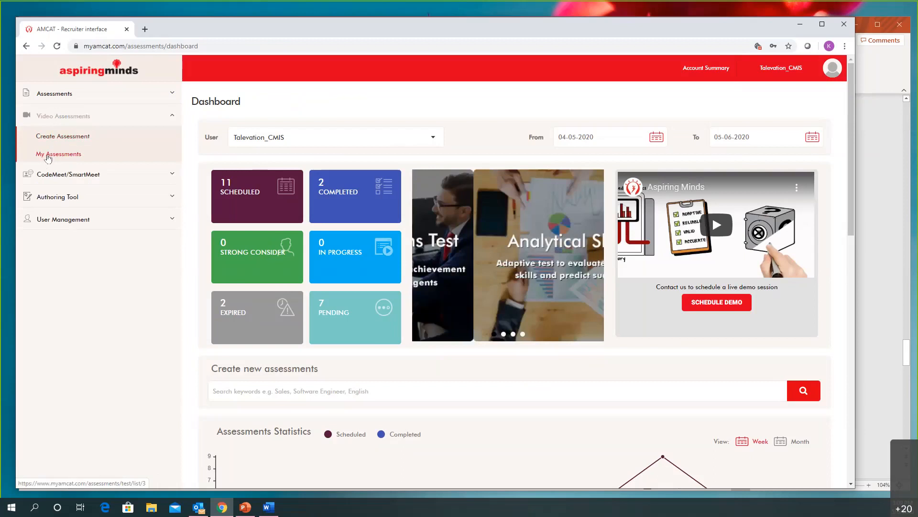
left_click(48, 155)
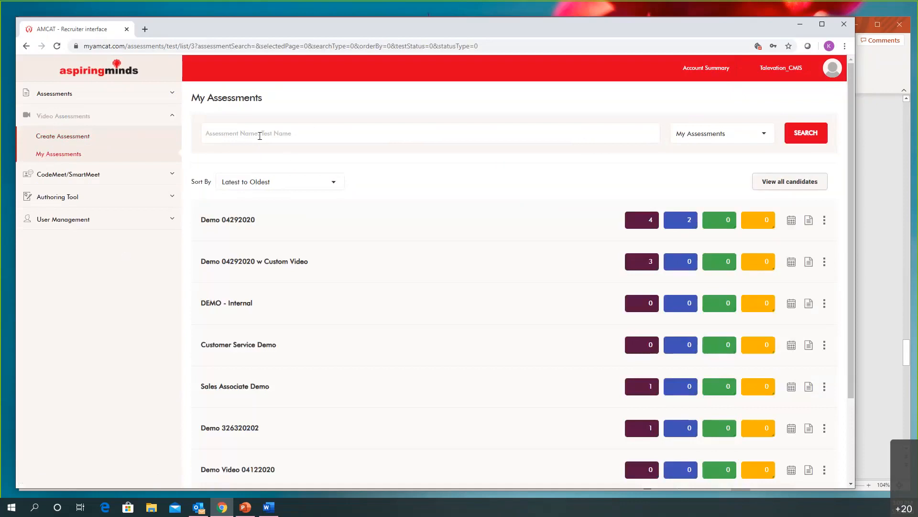
Review the search categories of the assessment list and the actions offered for the Demo 04292020 assessment
left_click(749, 139)
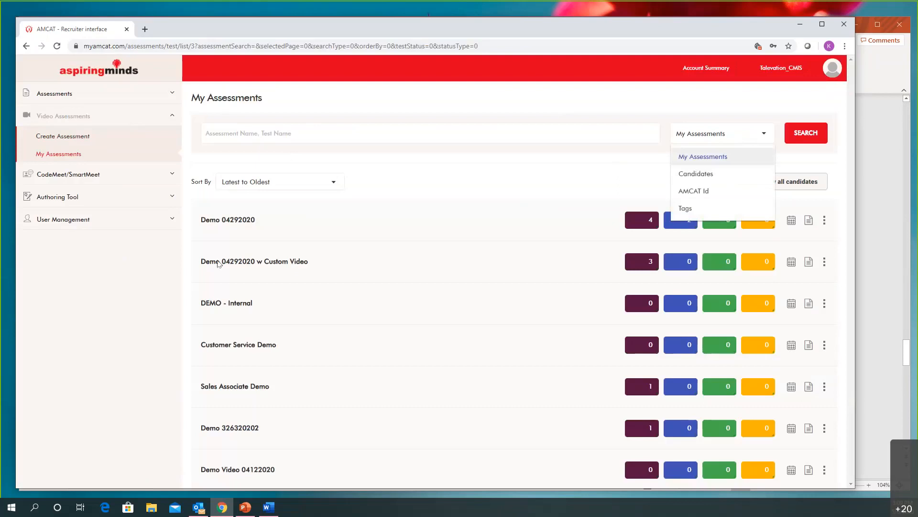
left_click(85, 330)
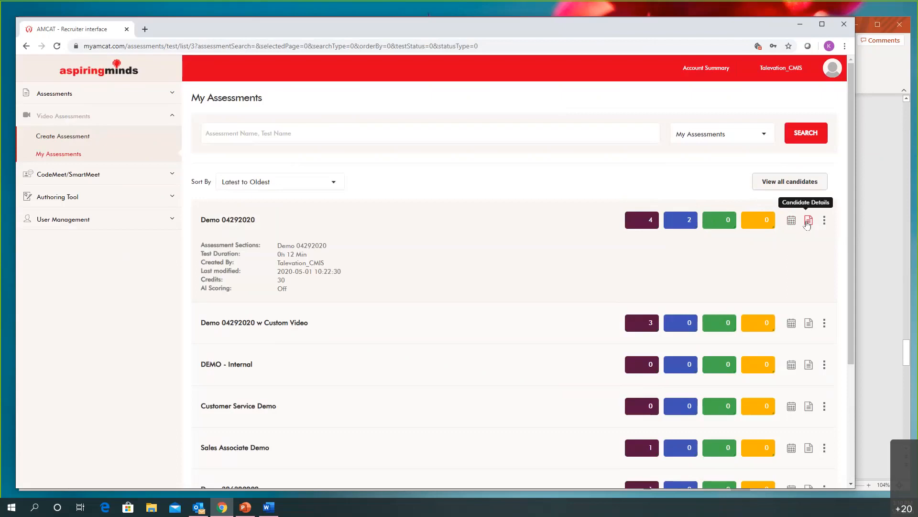
left_click(824, 221)
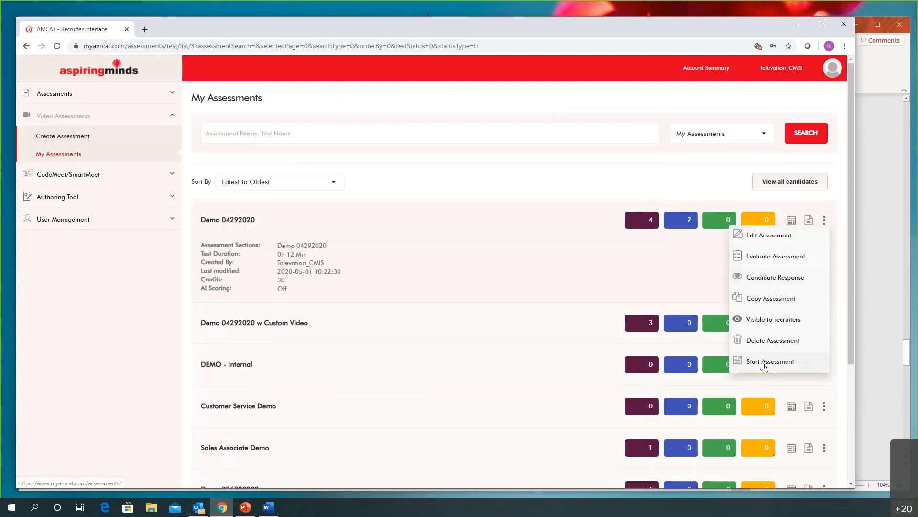
left_click(127, 379)
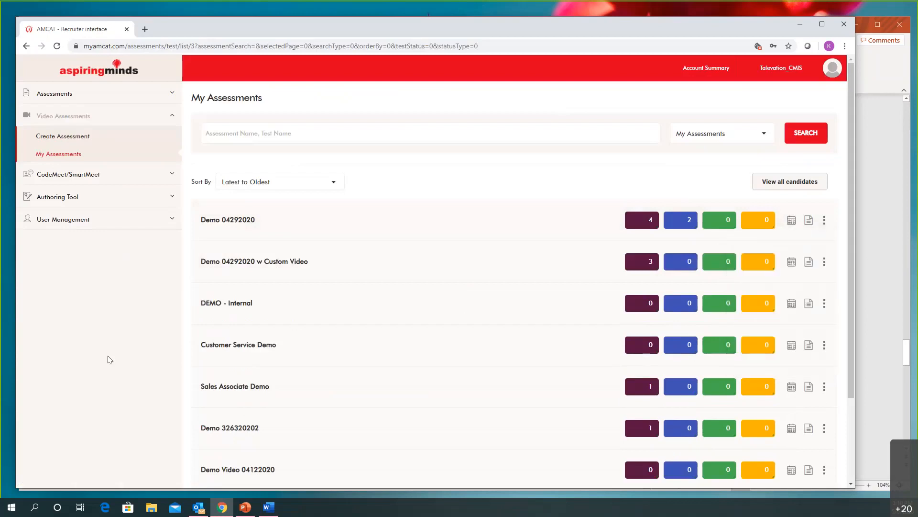
Open the scheduled candidates of the Demo 32620 assessment and review the additional actions available for the candidate
scroll(109, 359, "down", 3)
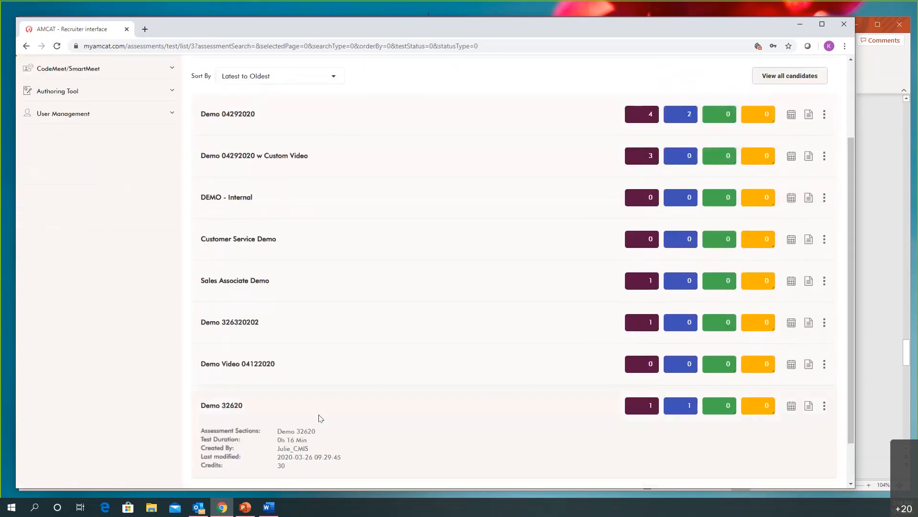
left_click(641, 408)
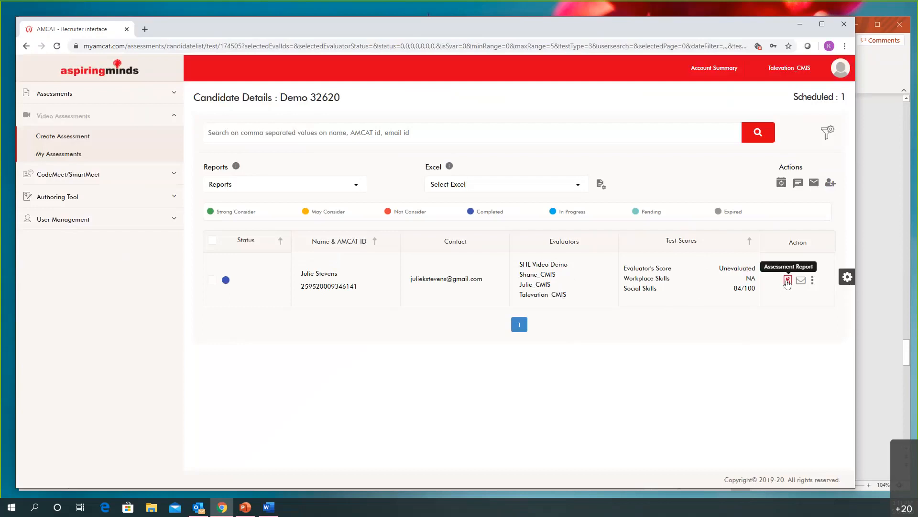
left_click(812, 281)
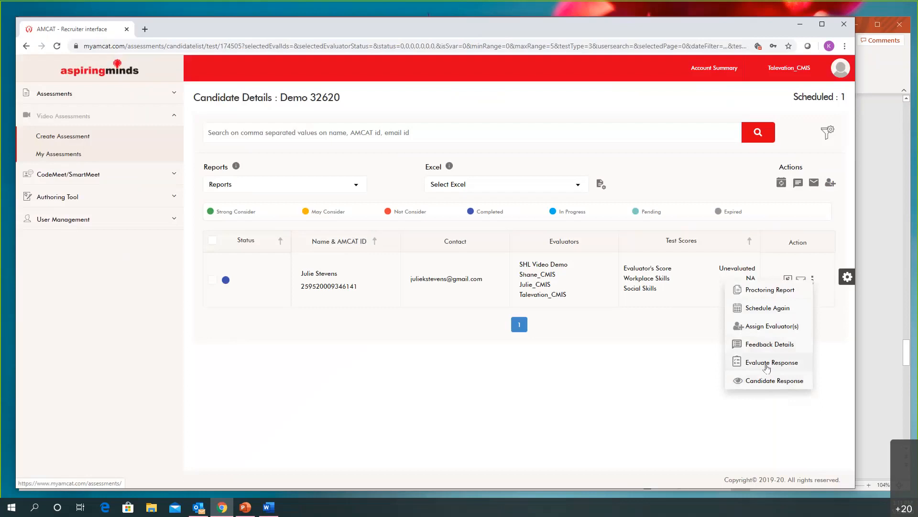
left_click(652, 409)
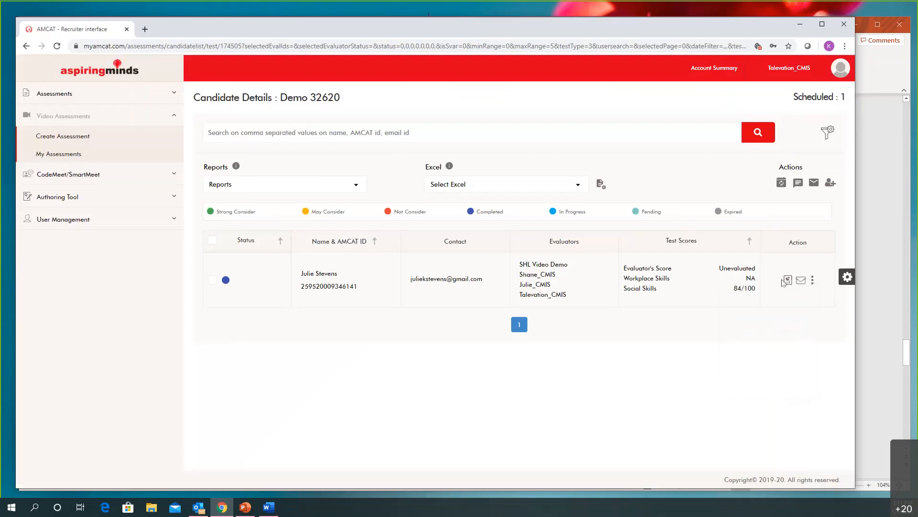
Open the candidate's Demo 32620 report and review the summary scores and the competency insights
left_click(787, 280)
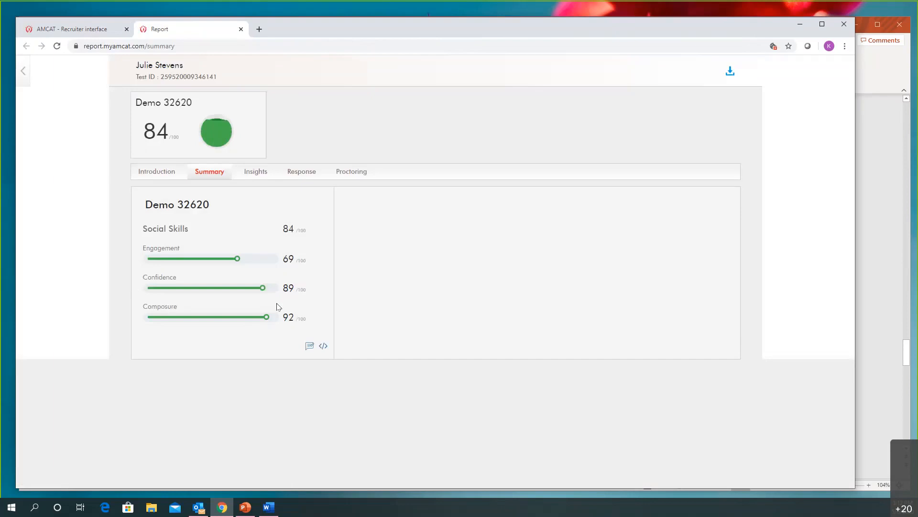
left_click(250, 173)
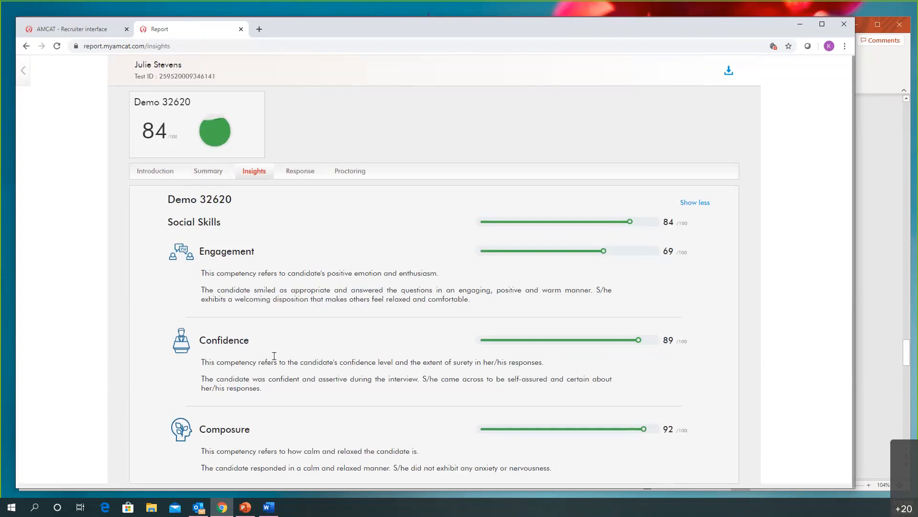
Open the candidate's response to Question 1 in the report and play the first 8 seconds of the video
left_click(300, 175)
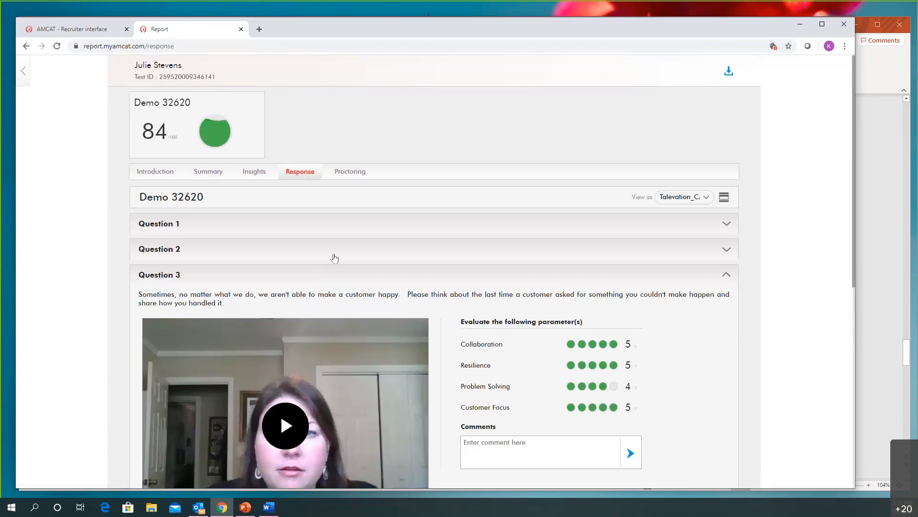
left_click(331, 226)
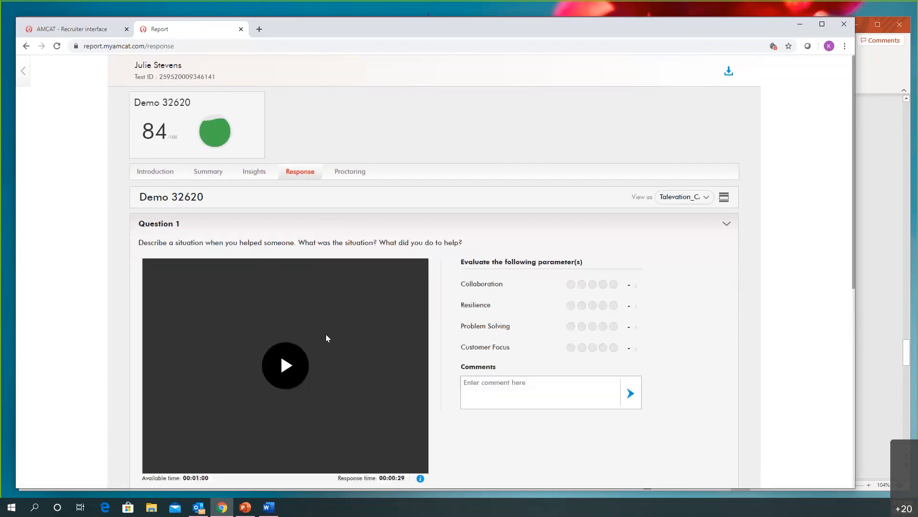
scroll(326, 335, "down", 3)
scroll(249, 178, "up", 1)
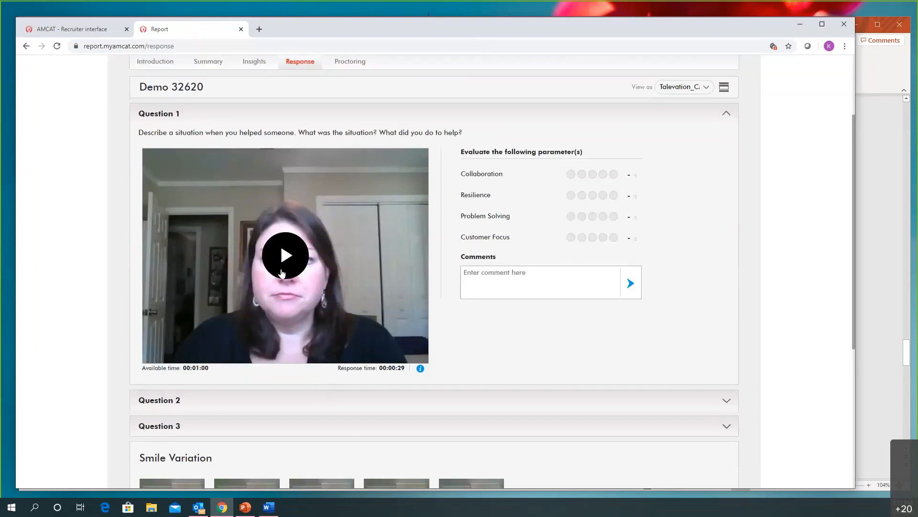
left_click(285, 260)
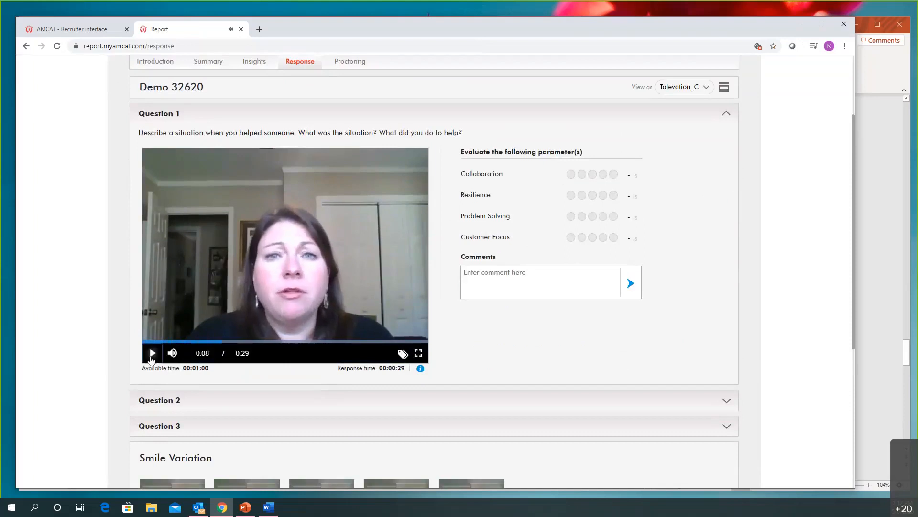
left_click(153, 357)
Rate the Question 1 response 5 for Collaboration, 4 for Resilience, 5 for Problem Solving and 5 for Customer Focus
left_click(614, 175)
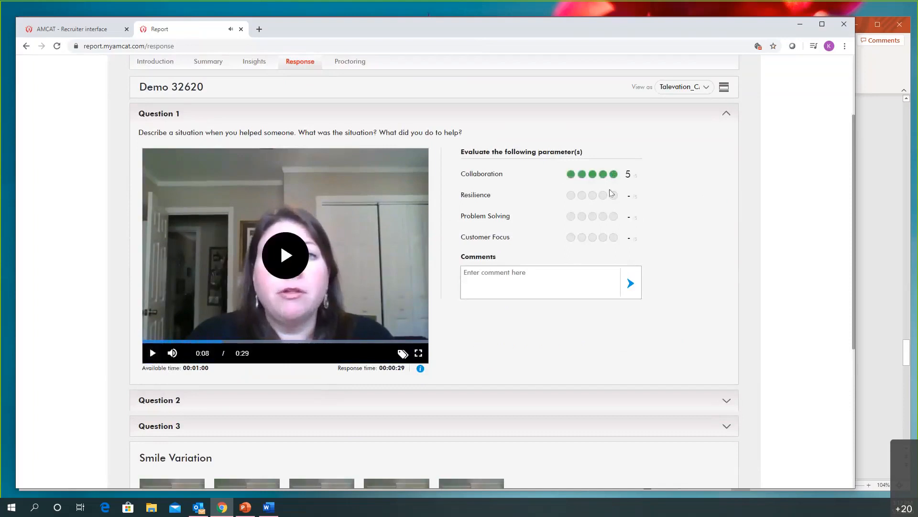
left_click(603, 195)
left_click(614, 216)
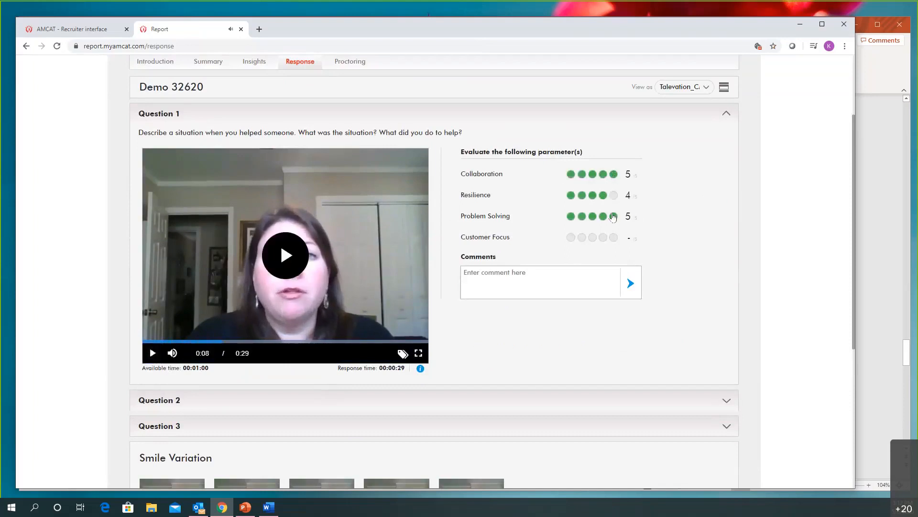
left_click(613, 237)
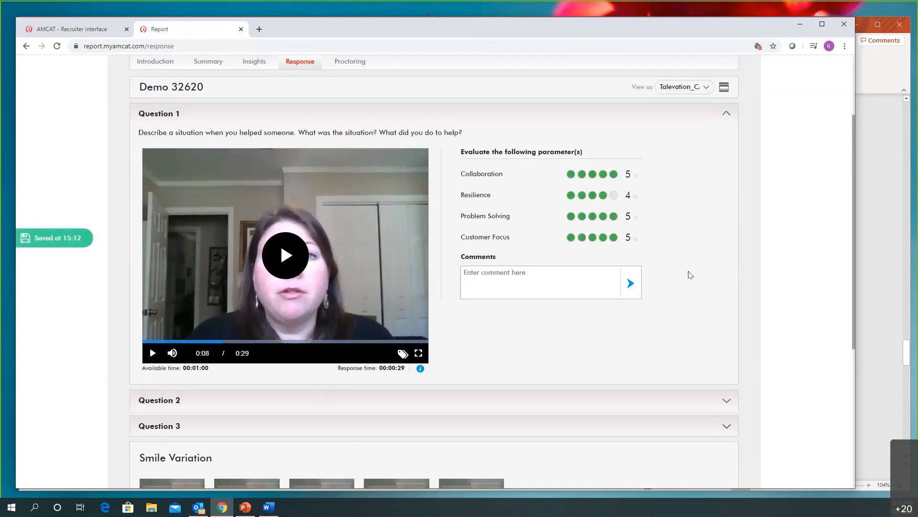
Look over the smile and pose variation images and view the Question 1 evaluation as the second listed evaluator
scroll(683, 291, "down", 4)
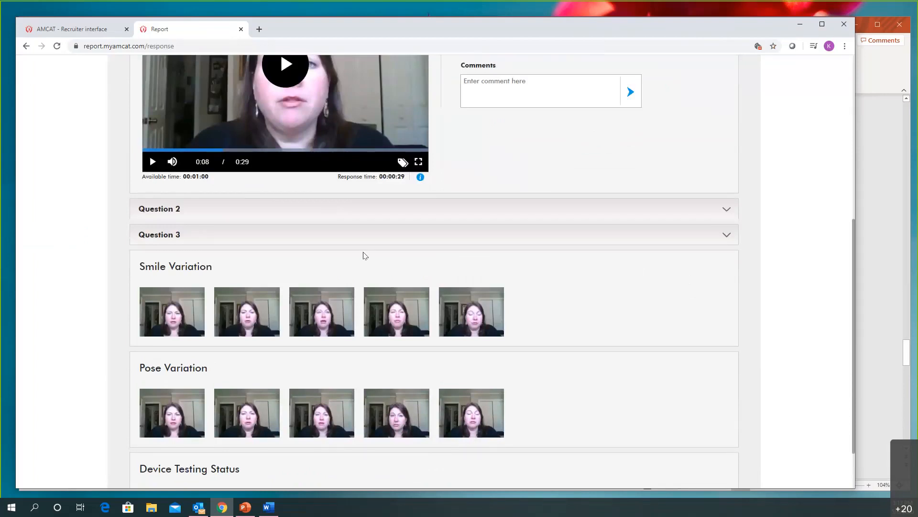
scroll(774, 219, "up", 6)
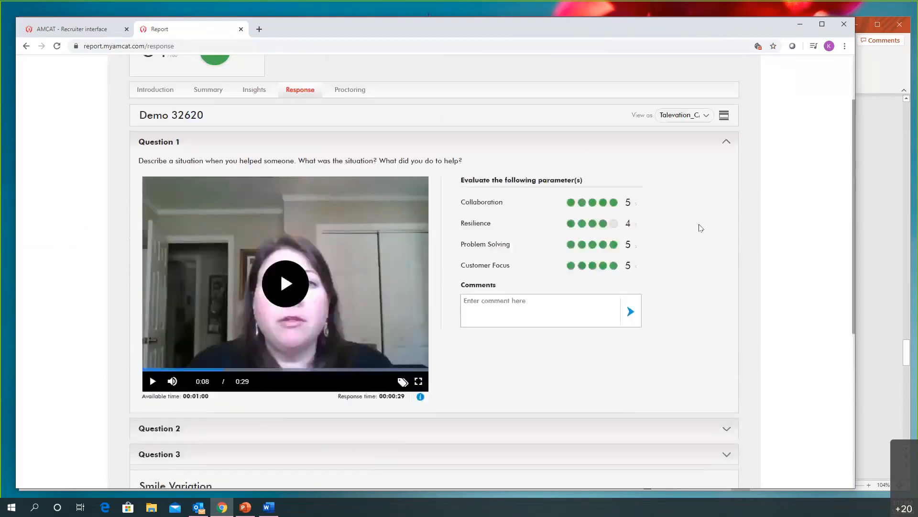
left_click(700, 186)
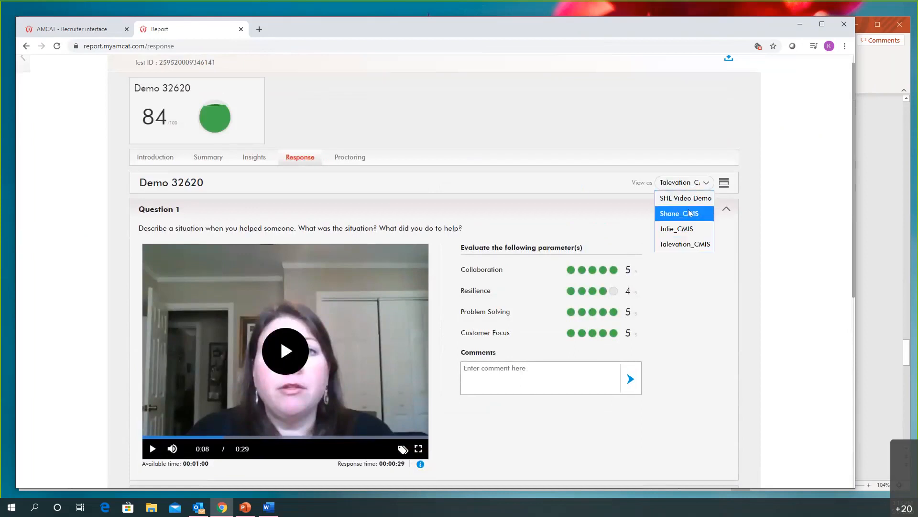
left_click(686, 214)
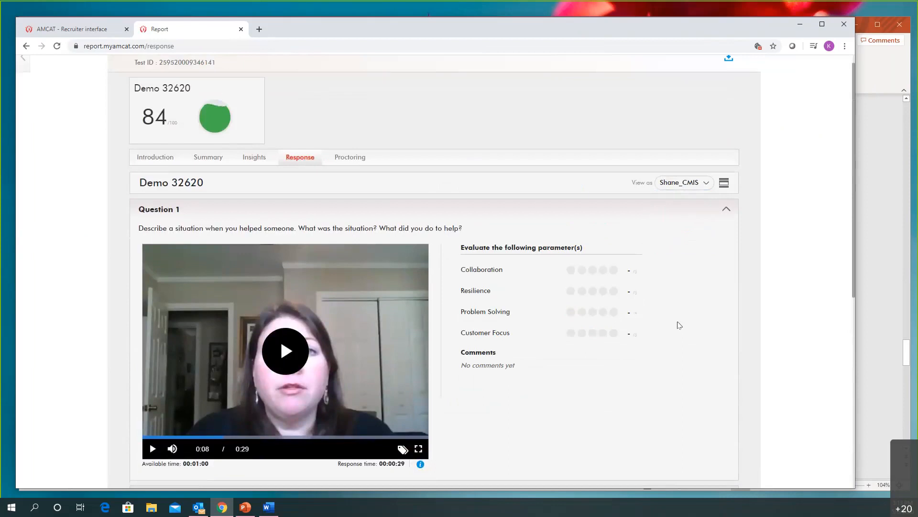
scroll(688, 314, "down", 3)
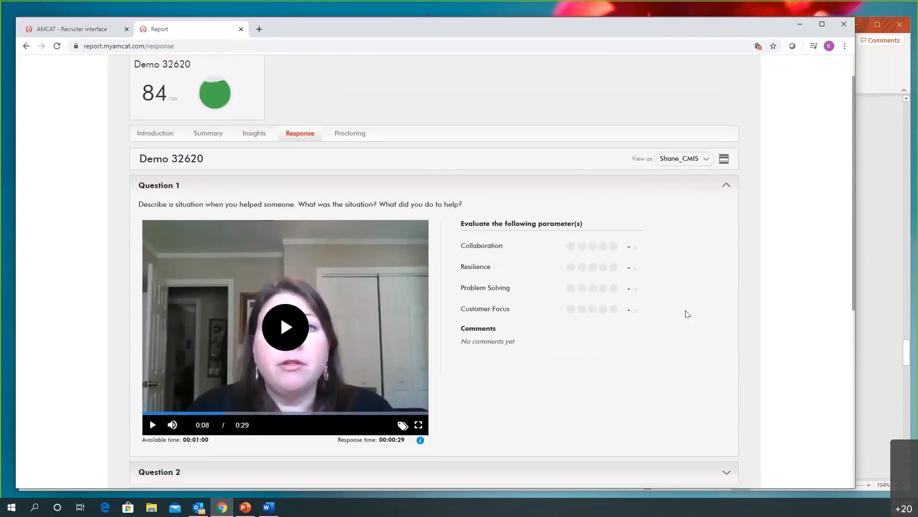
scroll(687, 314, "up", 2)
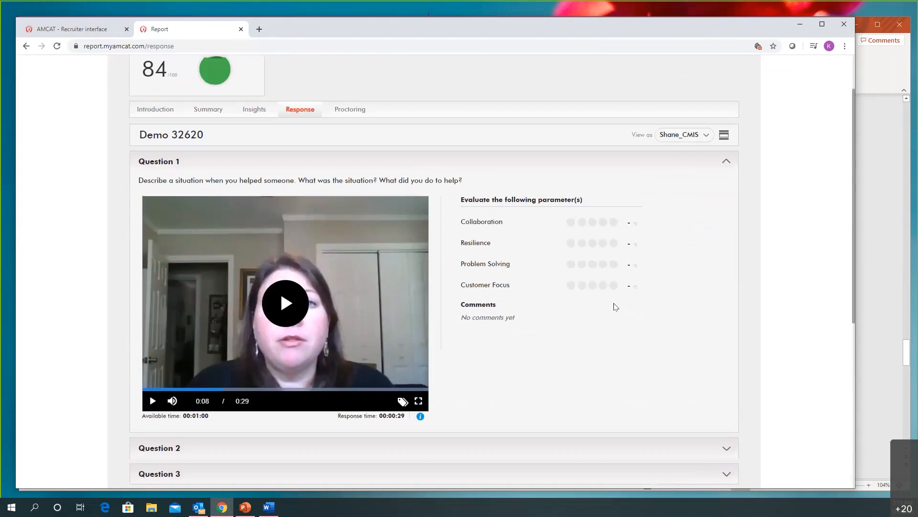
scroll(613, 307, "down", 1)
scroll(315, 129, "up", 2)
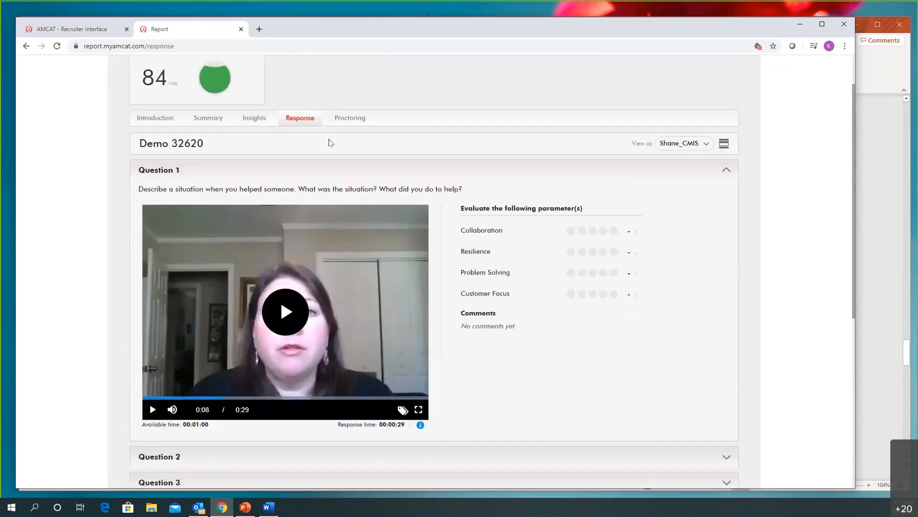
Examine the report's proctoring results, including the print screen and ID card checks and the web proctoring images
left_click(350, 158)
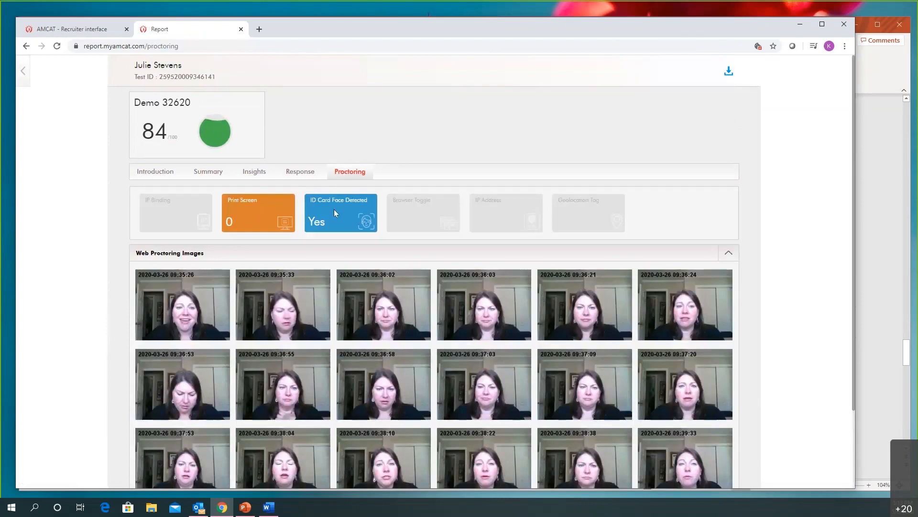
scroll(337, 211, "down", 2)
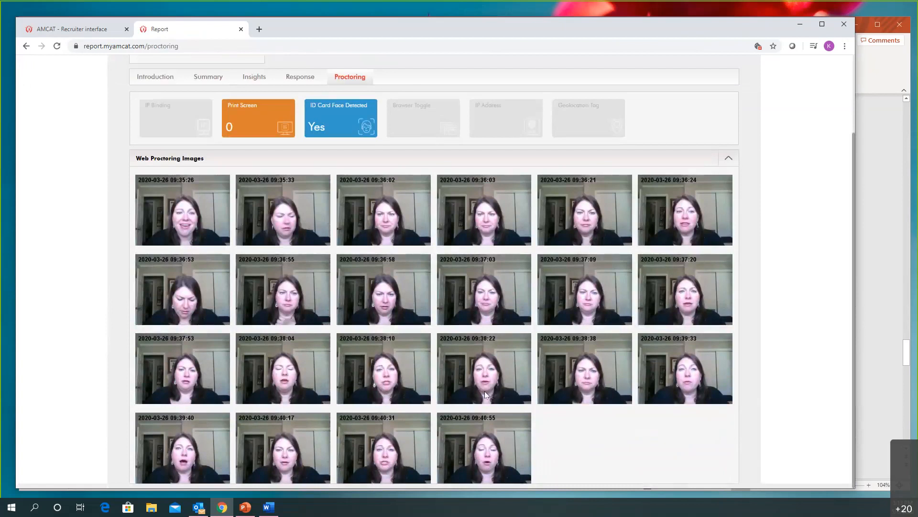
scroll(484, 391, "up", 2)
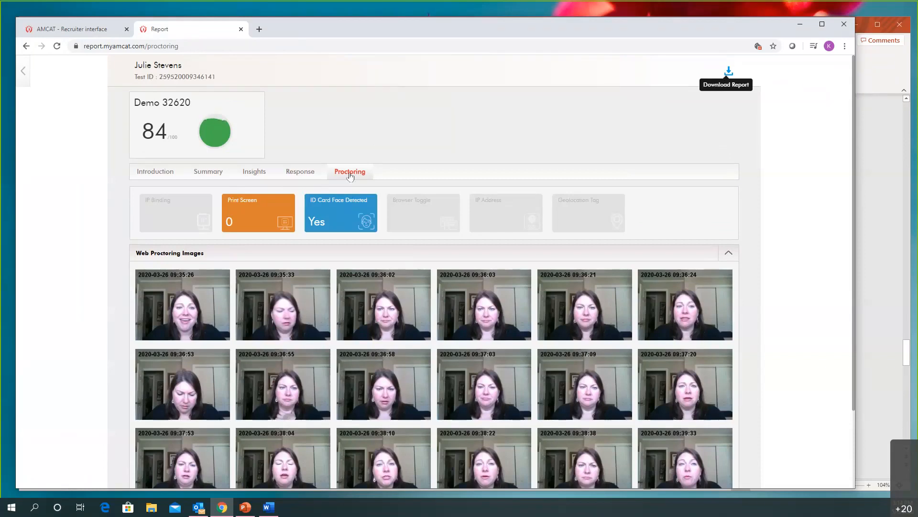
Close the candidate's report and choose Standard Excel as the Excel export for the Demo 32620 candidates
left_click(240, 30)
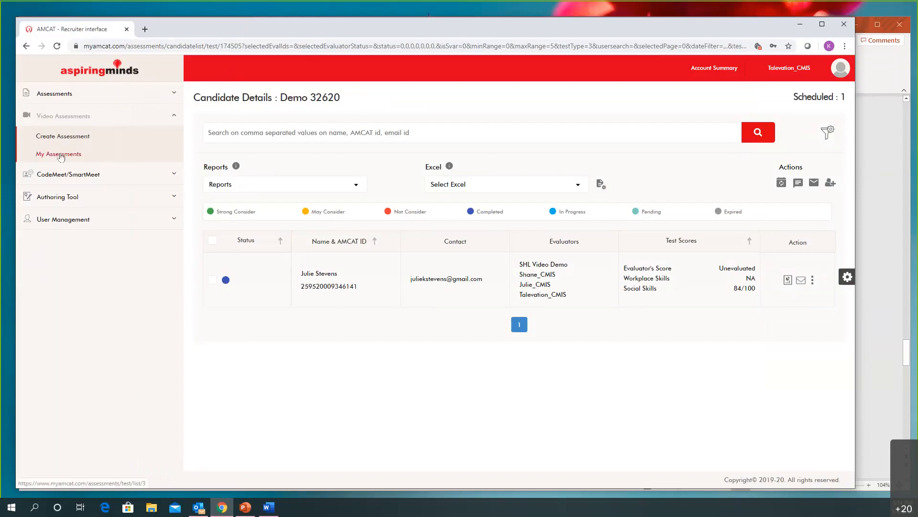
left_click(578, 190)
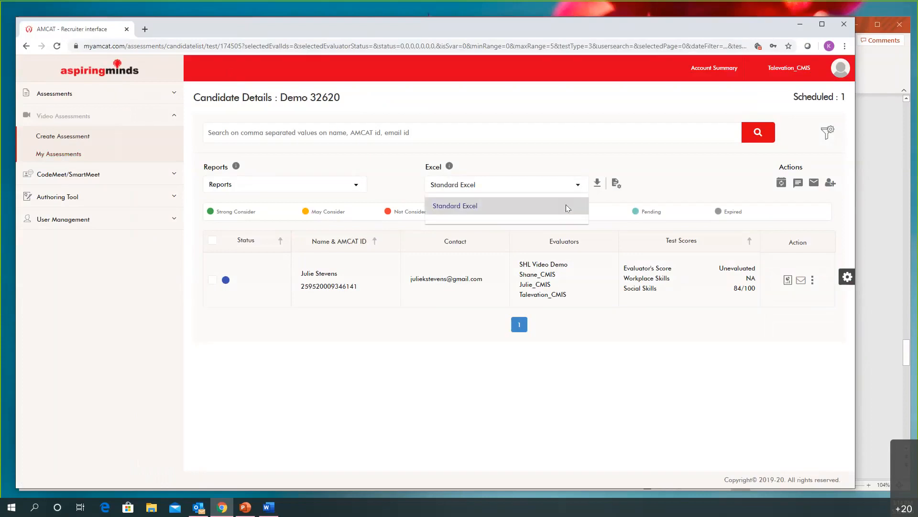
left_click(566, 205)
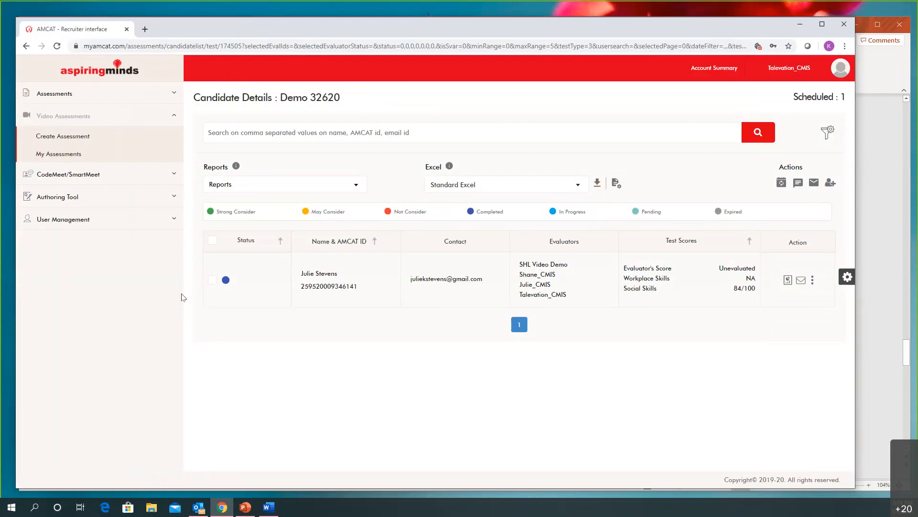
Start creating a new video assessment and name it "Video Assessment Demo 05062020"
left_click(68, 140)
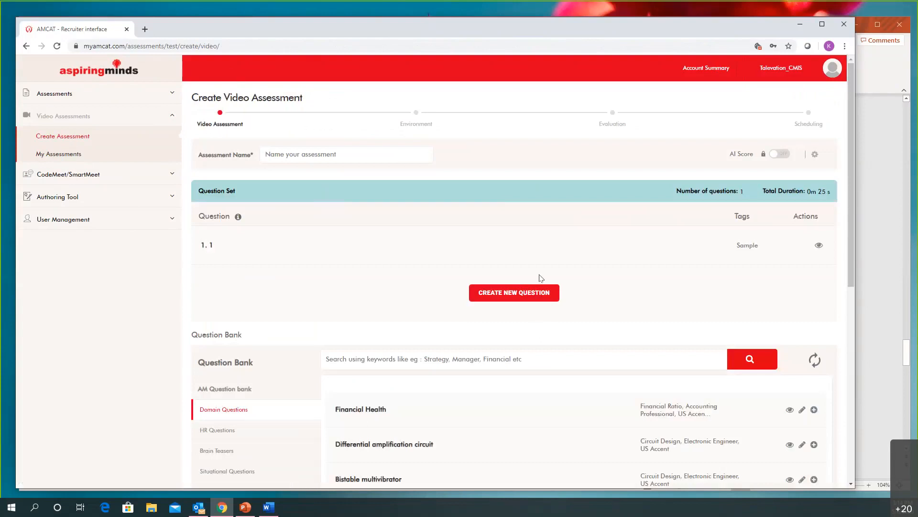
scroll(474, 240, "down", 3)
mouse_move(403, 319)
scroll(402, 319, "up", 3)
left_click(299, 154)
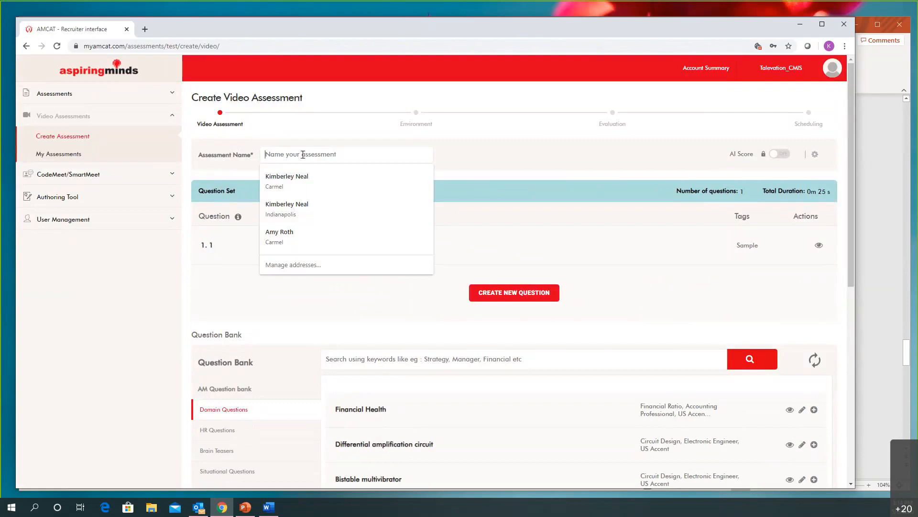
type("Video Assessment De")
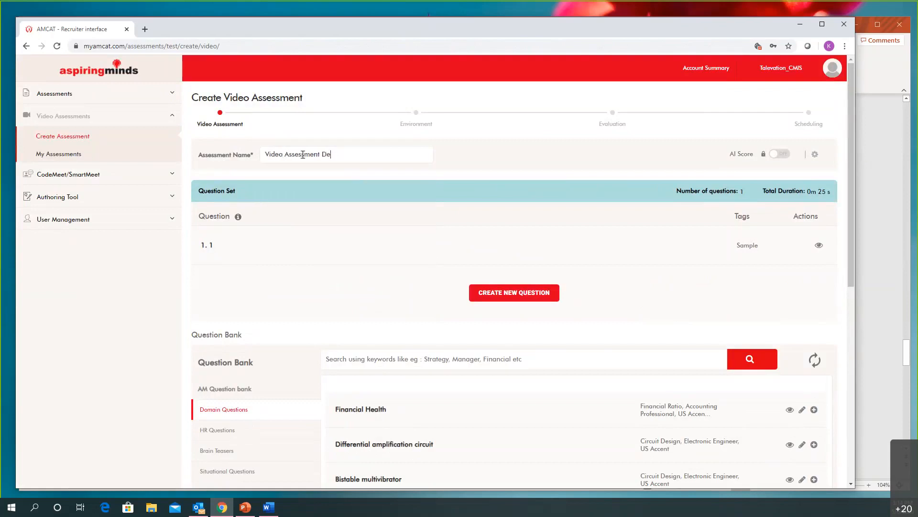
type("mo 05062020")
Create a new question titled "Weather" in the question set with the Text only delivery format
scroll(340, 178, "down", 2)
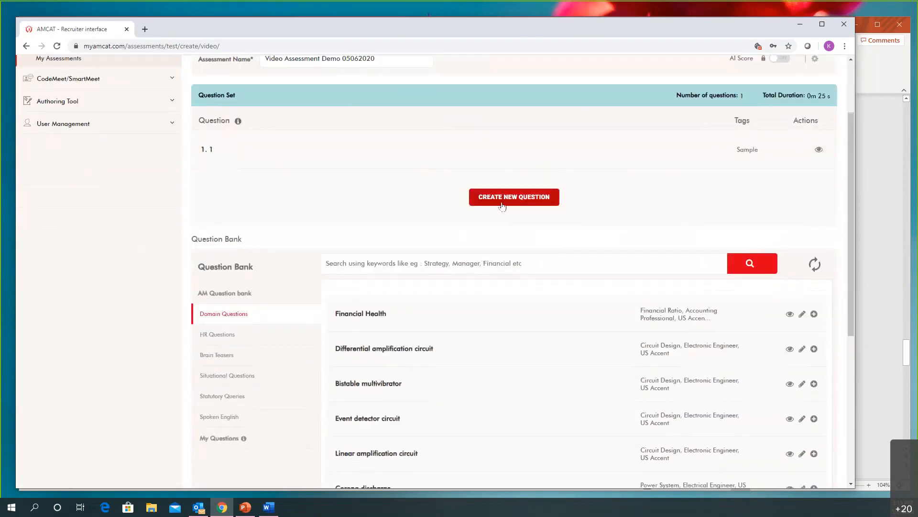
left_click(504, 204)
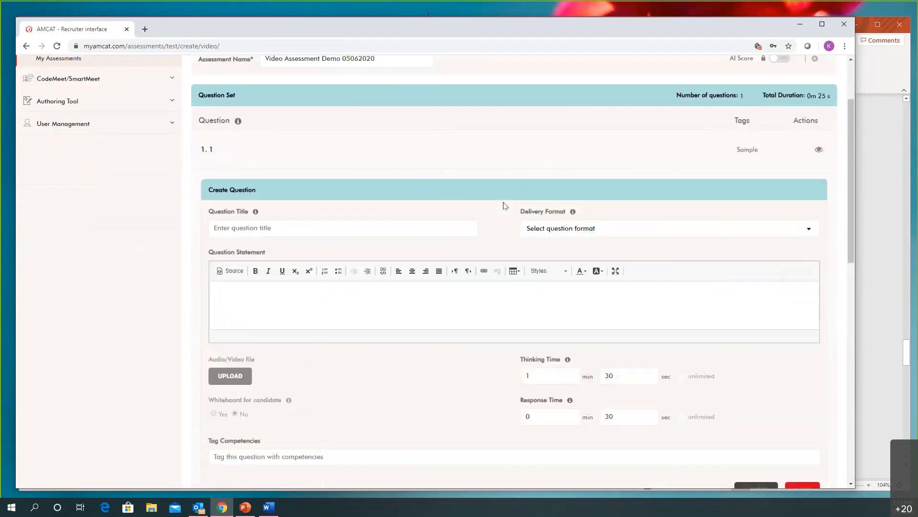
left_click(412, 228)
type("Weather")
left_click(570, 237)
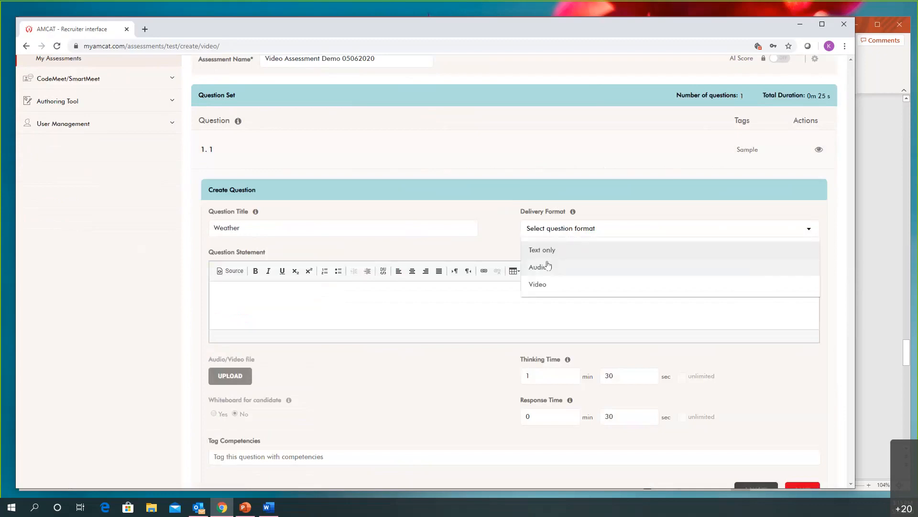
left_click(538, 286)
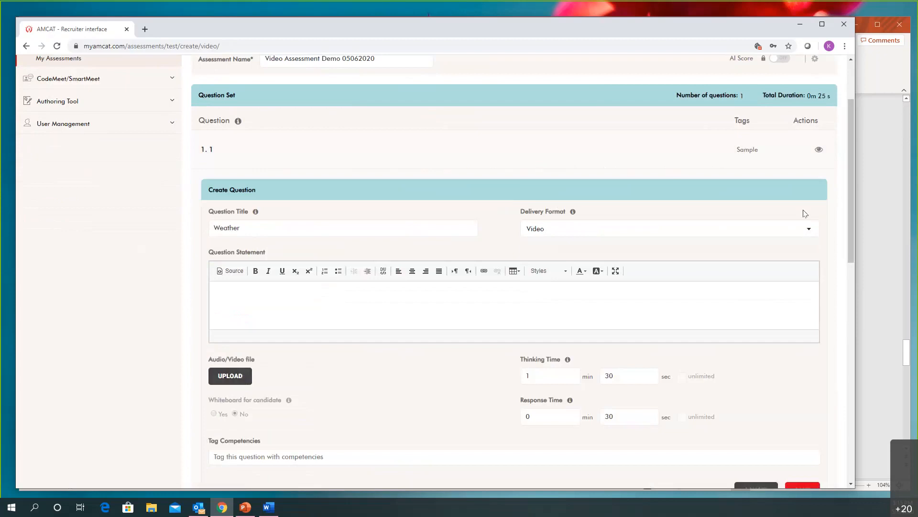
left_click(747, 230)
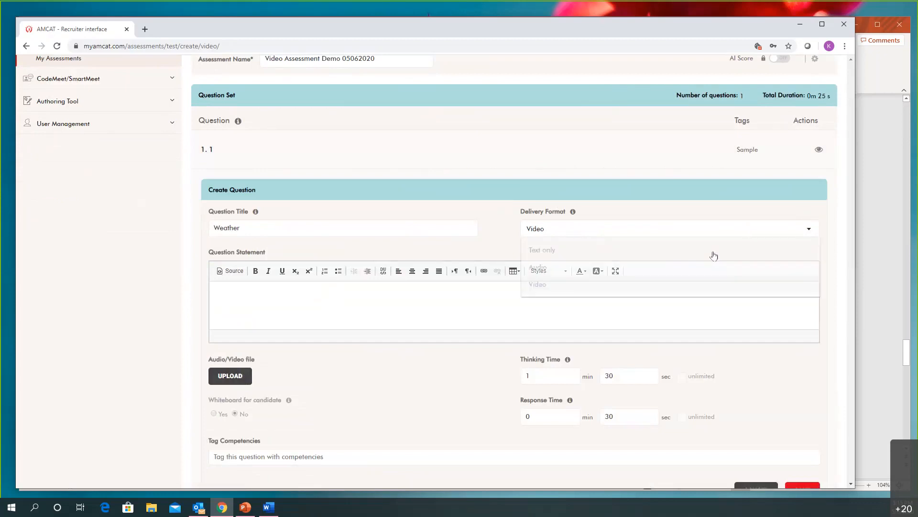
left_click(679, 251)
Enter "How's the weather?" as the question statement, set the response time to 1 min 30 sec and save the question
left_click(569, 298)
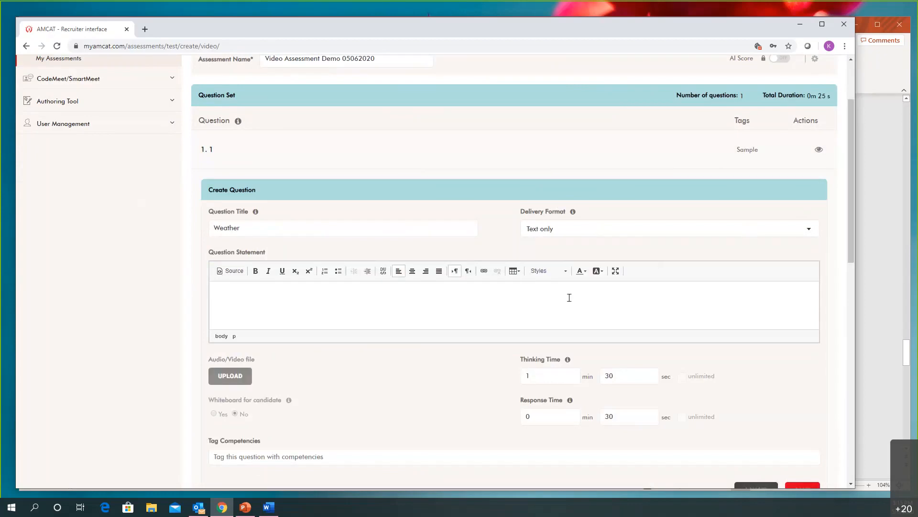
type("How's the weather?")
scroll(583, 299, "down", 1)
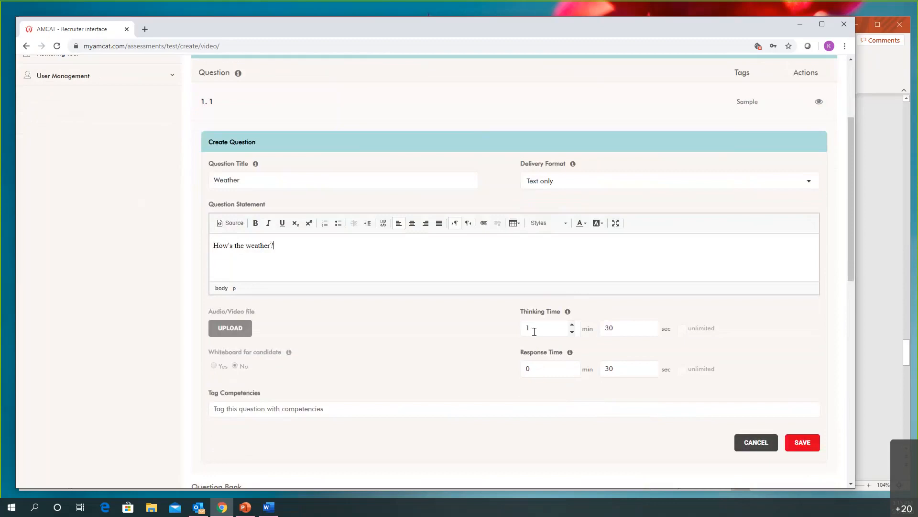
scroll(534, 331, "down", 2)
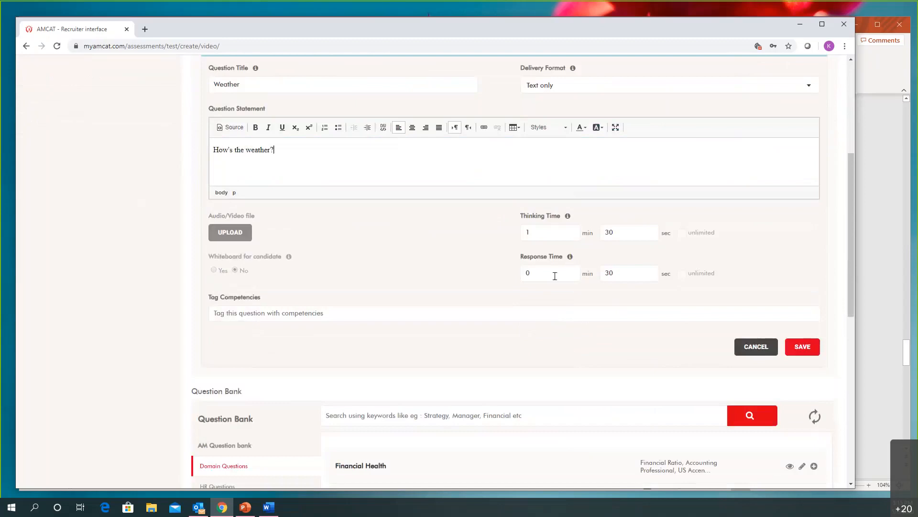
left_click(572, 269)
left_click(802, 349)
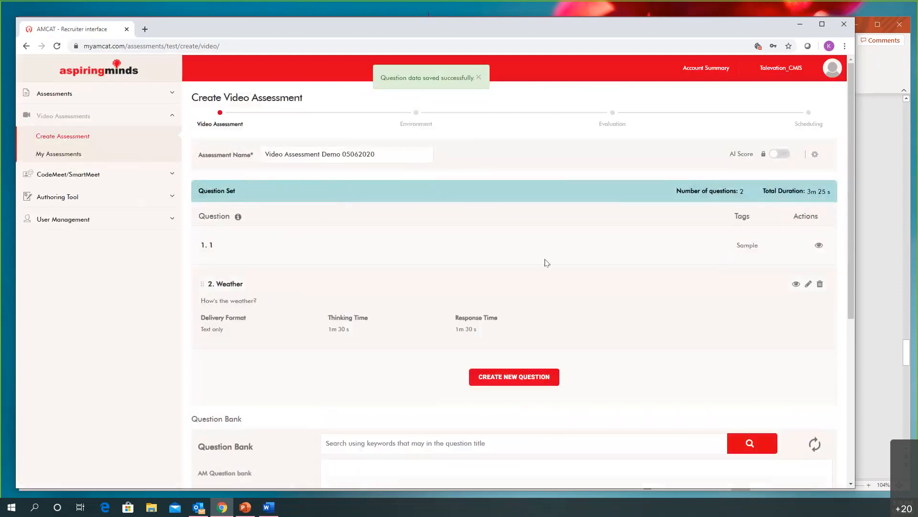
Browse the HR Questions in the question bank and view the details of Self improvement, Last day of college and the helping question
scroll(547, 263, "down", 5)
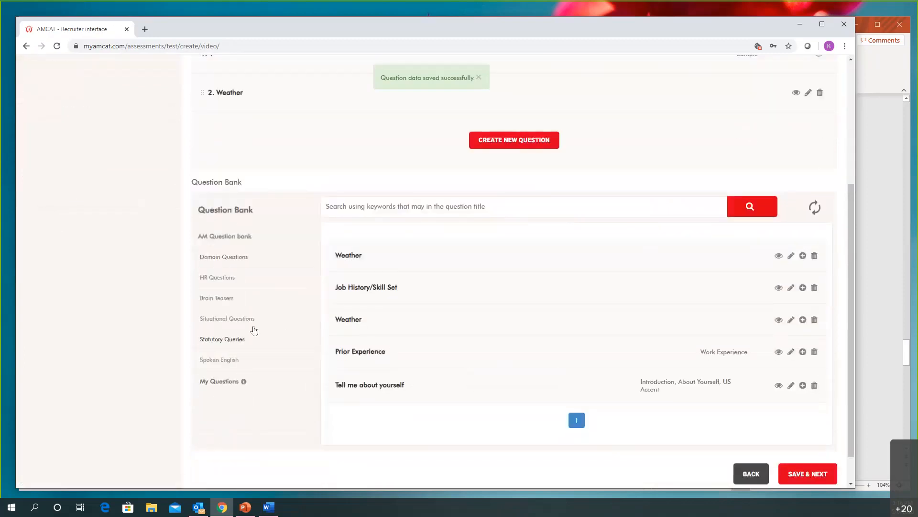
left_click(222, 284)
left_click(540, 270)
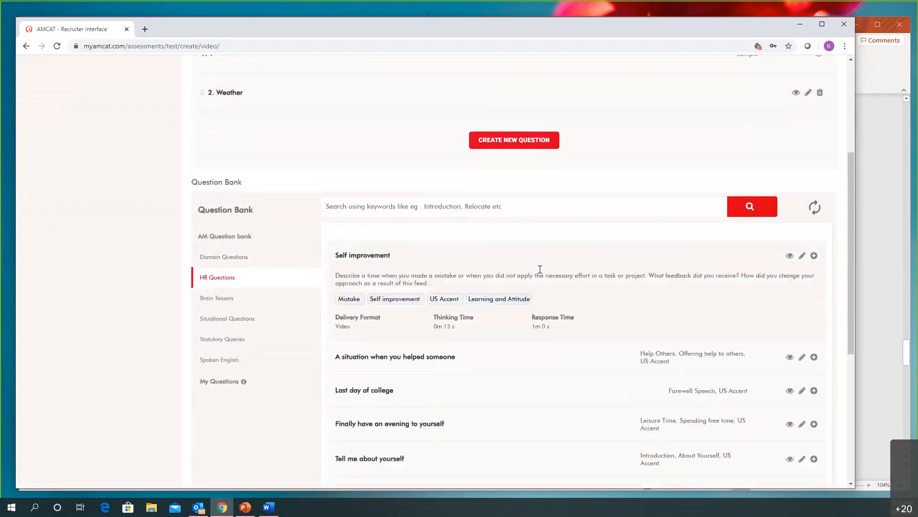
scroll(545, 270, "down", 1)
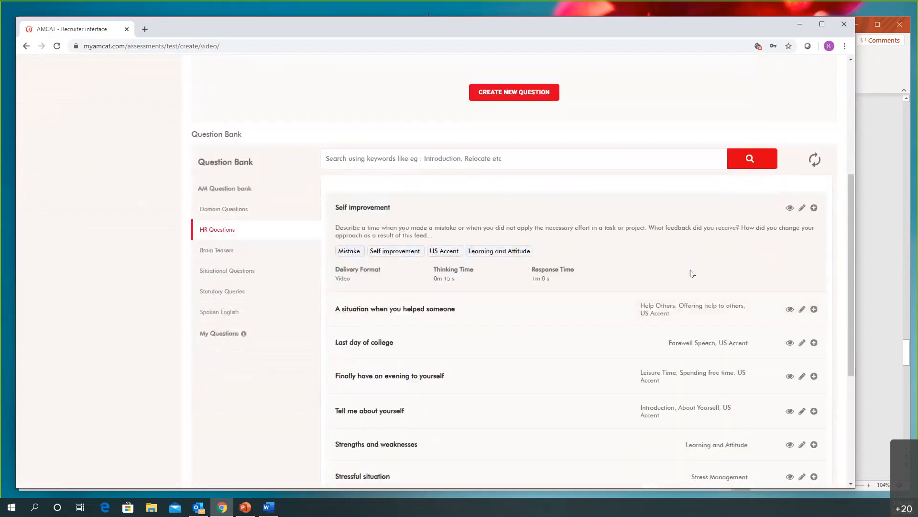
left_click(383, 343)
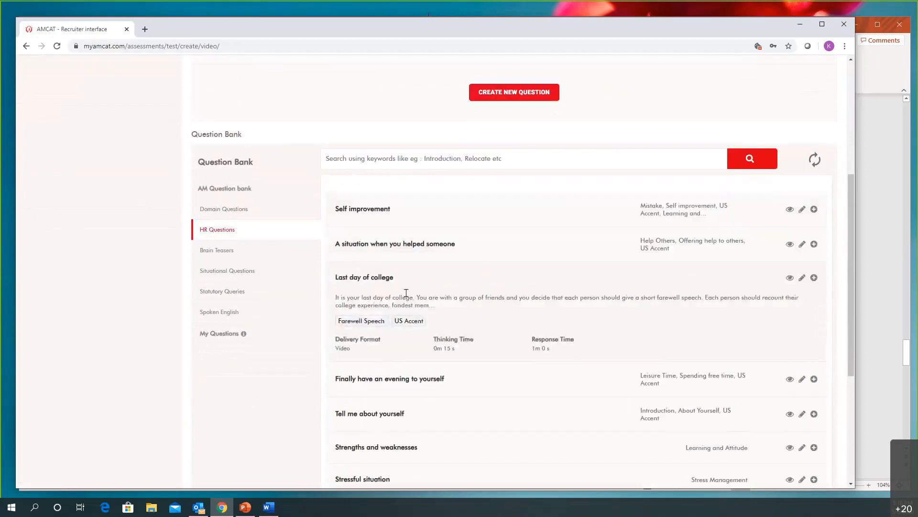
left_click(442, 254)
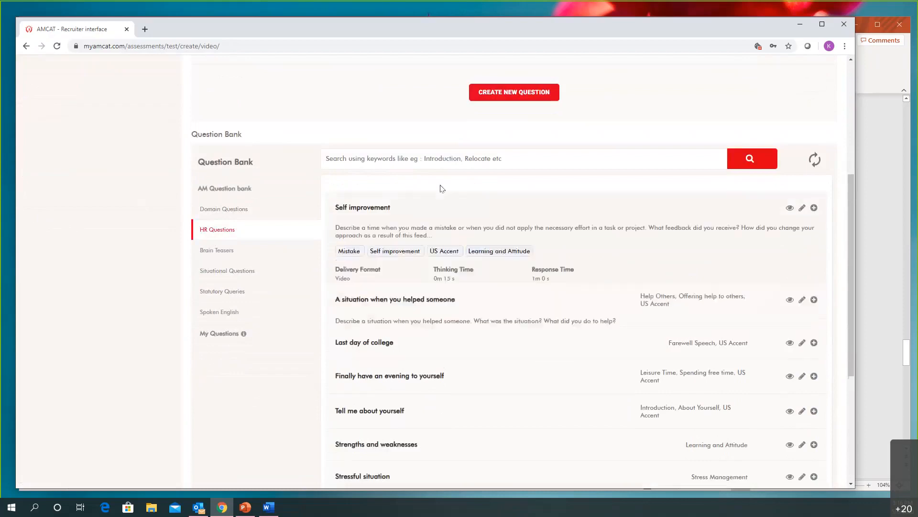
Try searching the question bank for "relocation" and reset the filters
left_click(443, 159)
type("relocat")
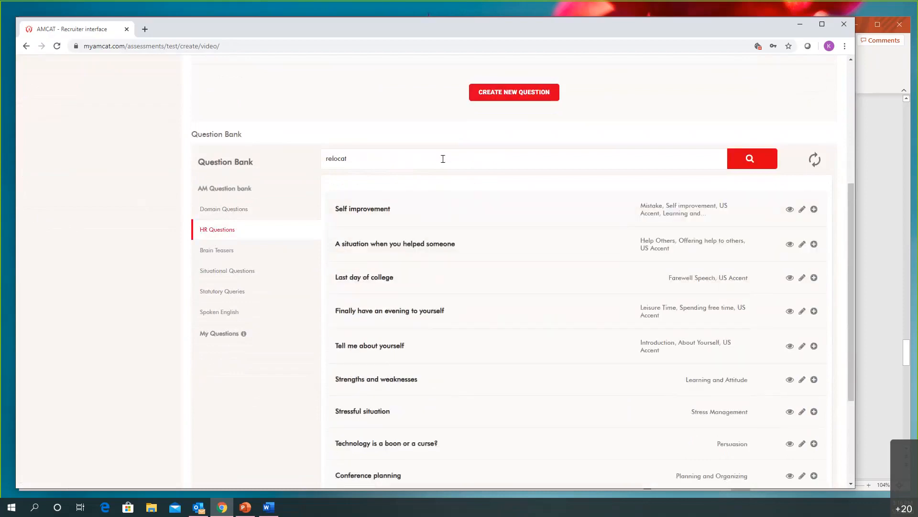
type("ion")
key("Return")
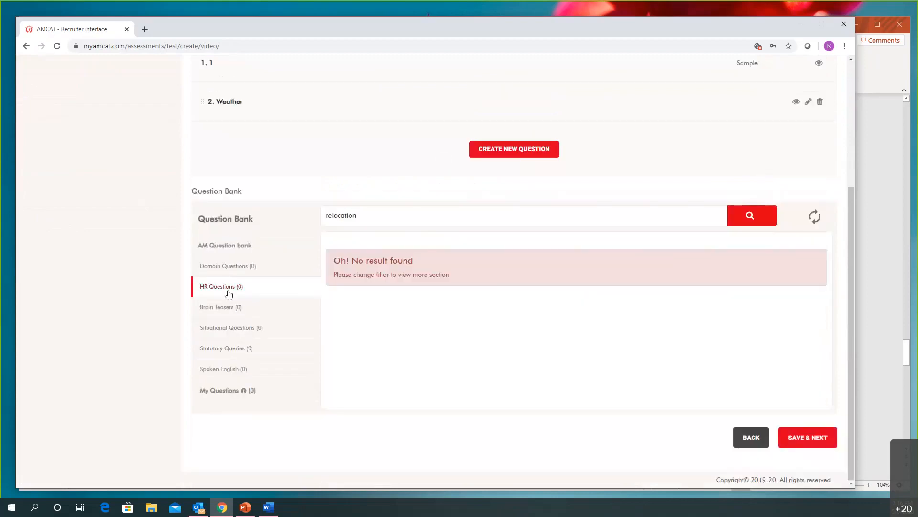
left_click(814, 217)
scroll(389, 254, "down", 1)
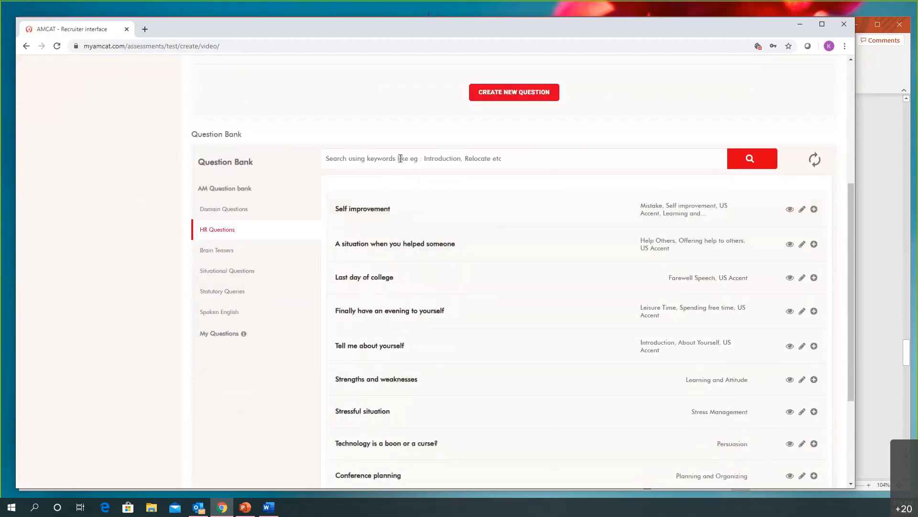
Search the question bank for "relocate" and add the "Willness to relocate" question to the question set
left_click(448, 195)
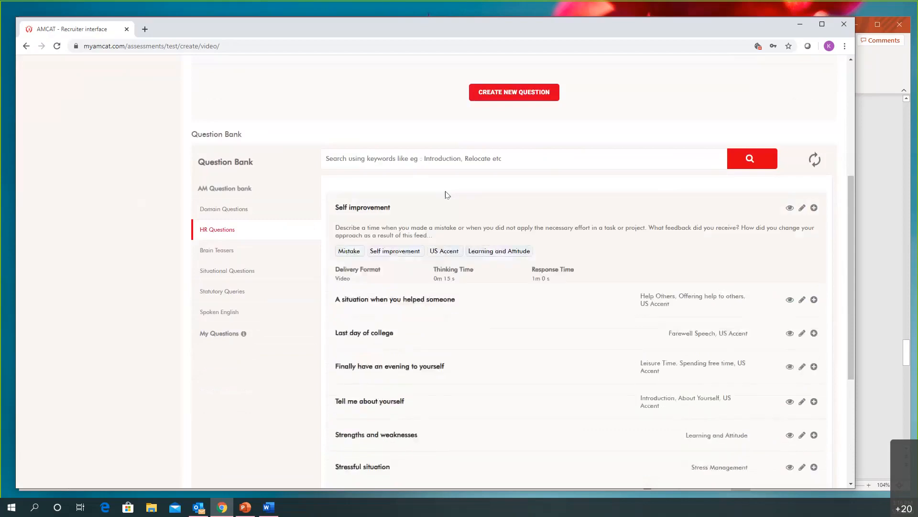
left_click(443, 158)
type("relocate")
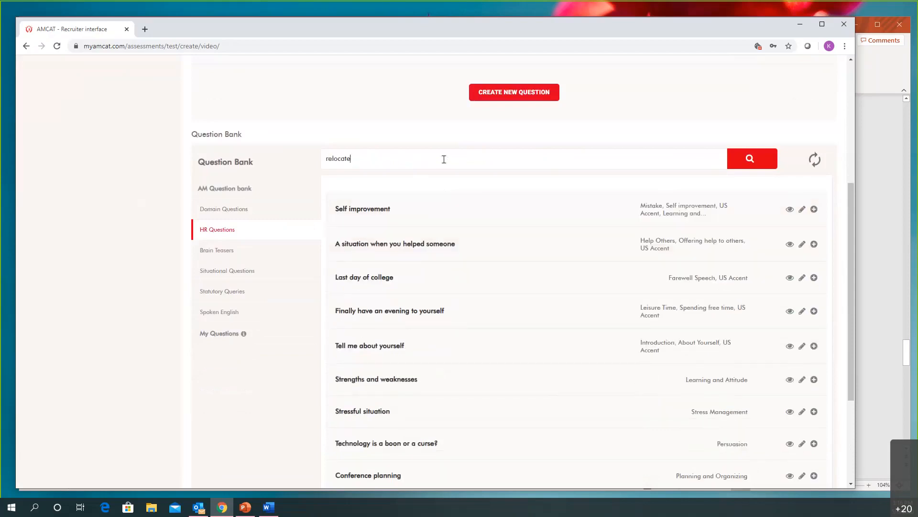
key("Return")
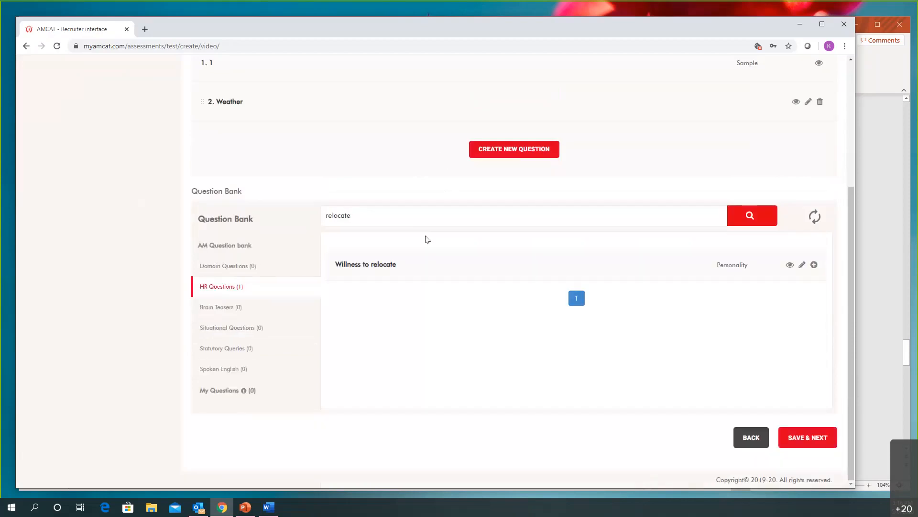
mouse_move(365, 266)
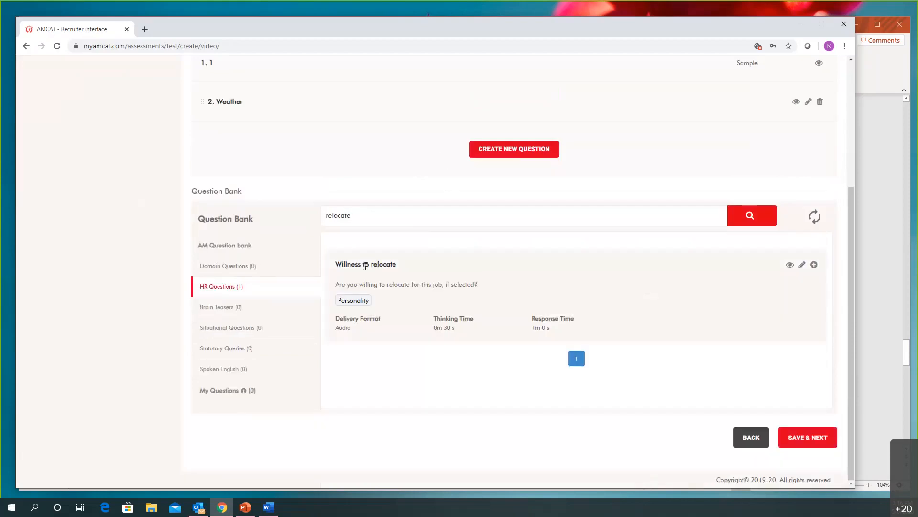
left_click(813, 265)
scroll(574, 270, "up", 2)
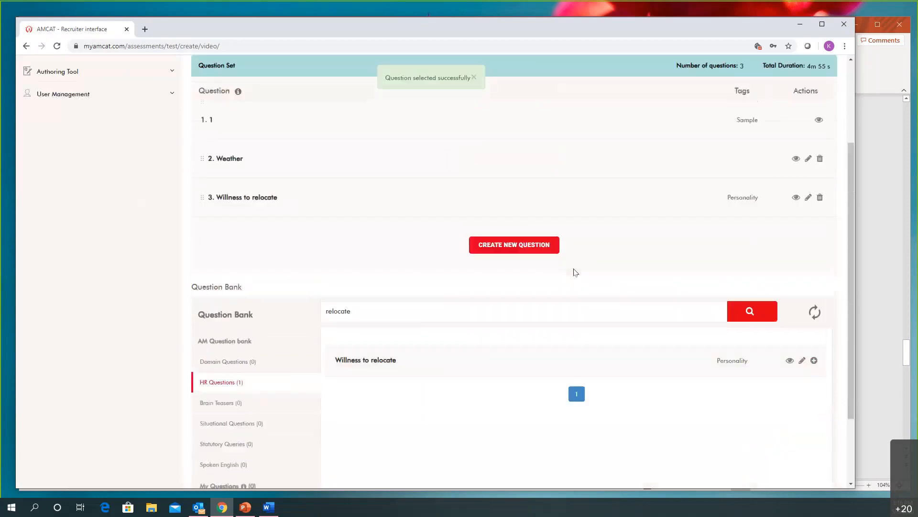
scroll(574, 271, "up", 1)
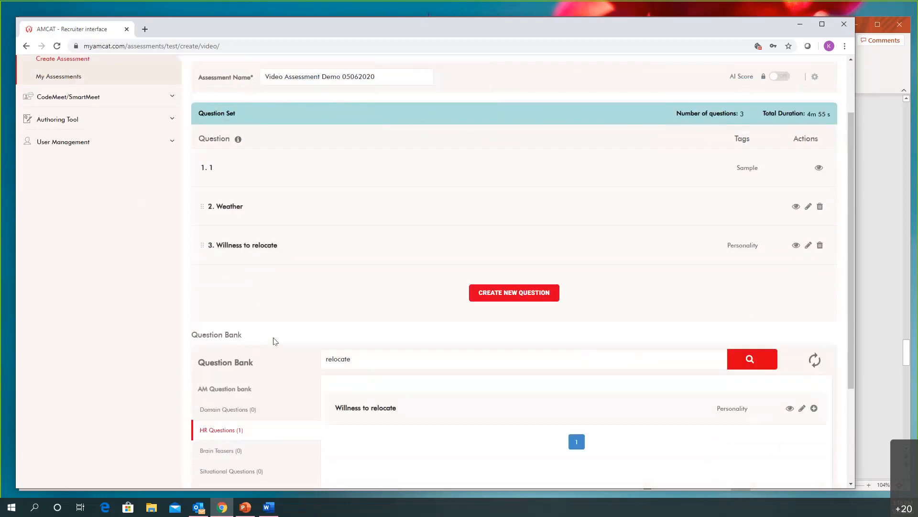
Clear the question bank search and add the HR question "Stressful situation" to the question set
scroll(373, 282, "down", 2)
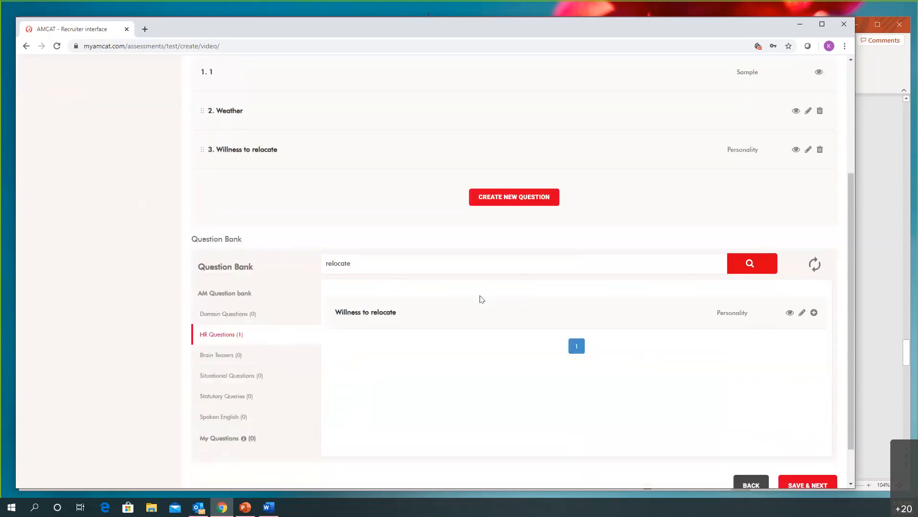
scroll(482, 299, "down", 1)
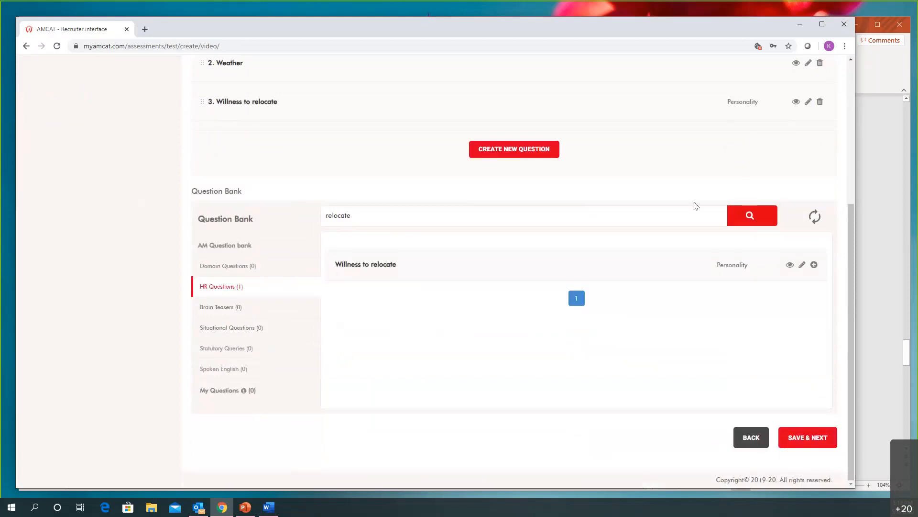
double_click(345, 205)
key("BackSpace")
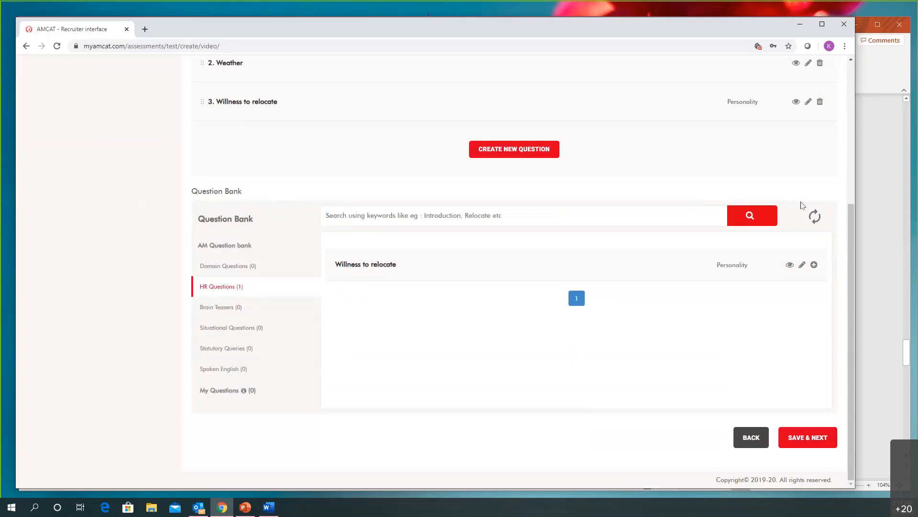
left_click(815, 216)
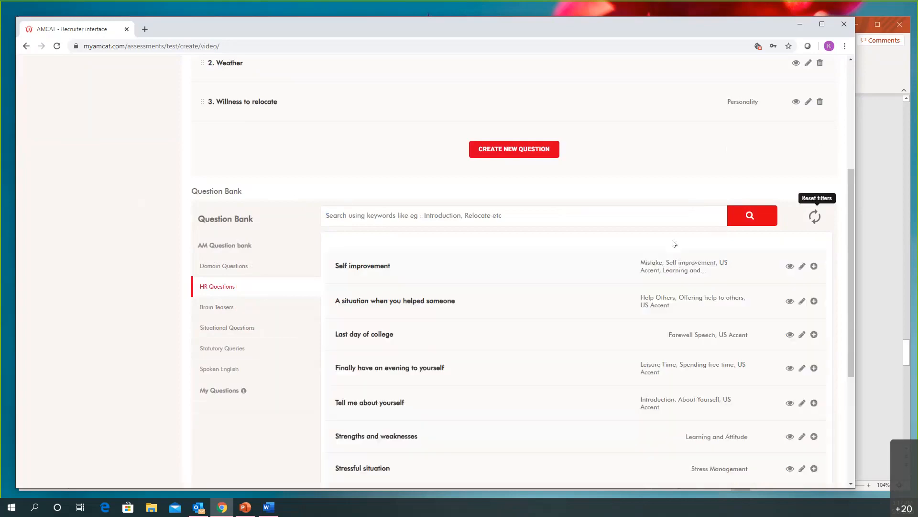
scroll(426, 309, "down", 3)
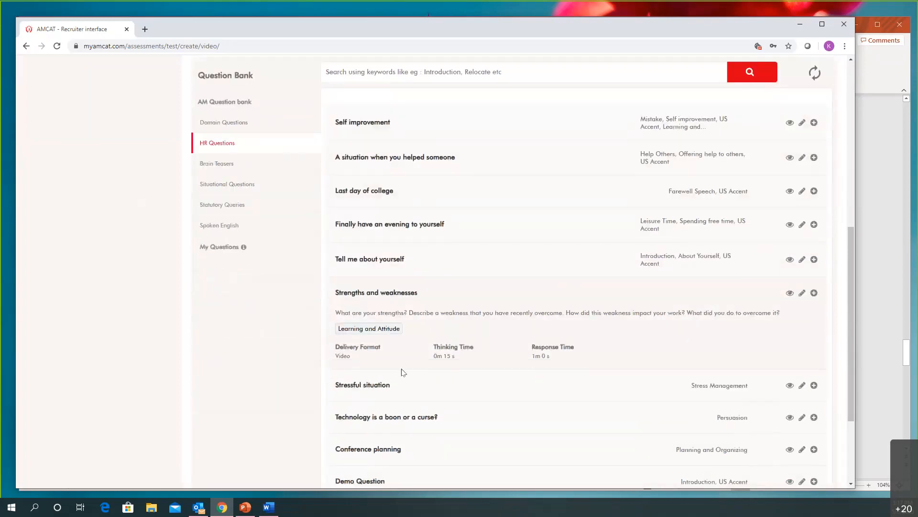
scroll(426, 334, "down", 1)
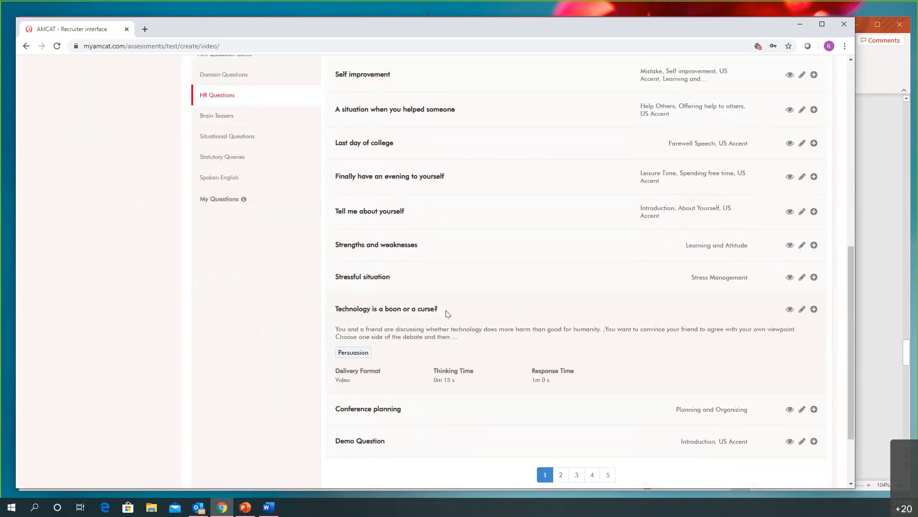
left_click(813, 277)
Check the assembled question set, save it and continue to the Environment stage of the assessment
scroll(472, 224, "up", 7)
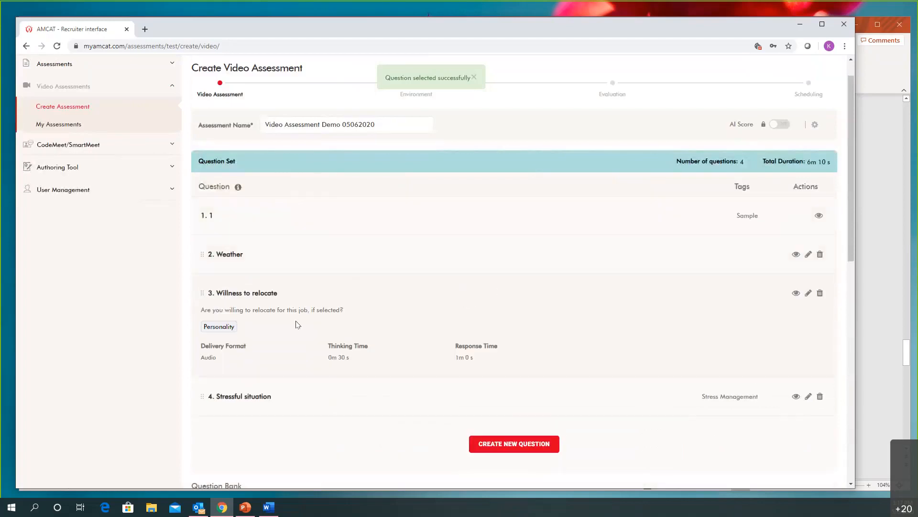
scroll(296, 325, "down", 15)
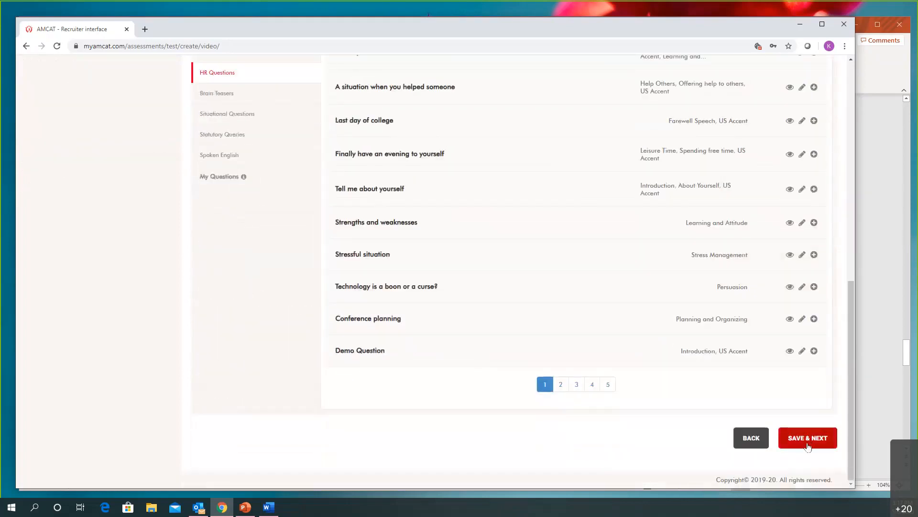
left_click(808, 445)
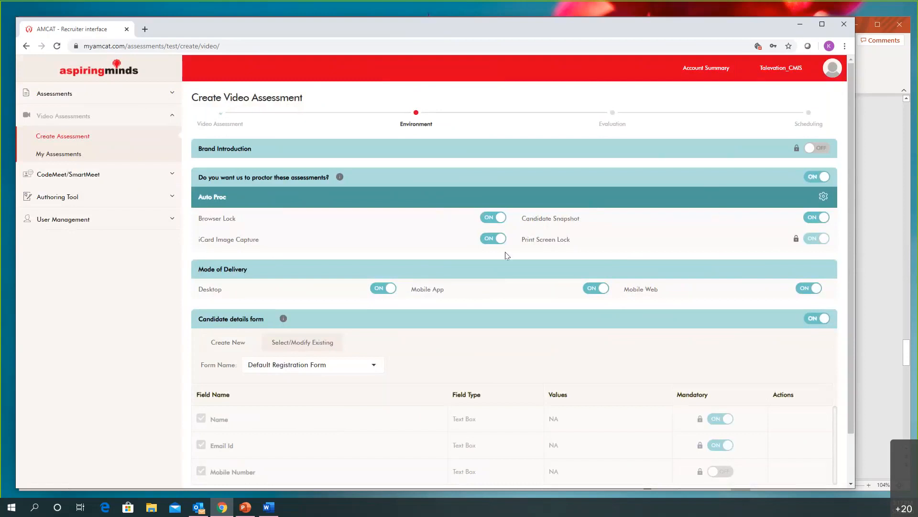
Turn off proctoring, keep the existing Default Registration Form for candidate details, and save the Environment stage
left_click(820, 179)
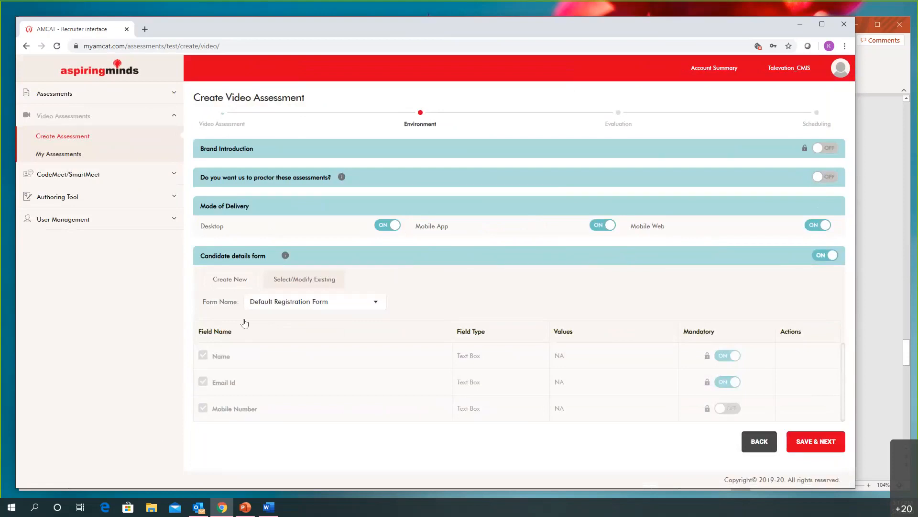
scroll(283, 388, "down", 5)
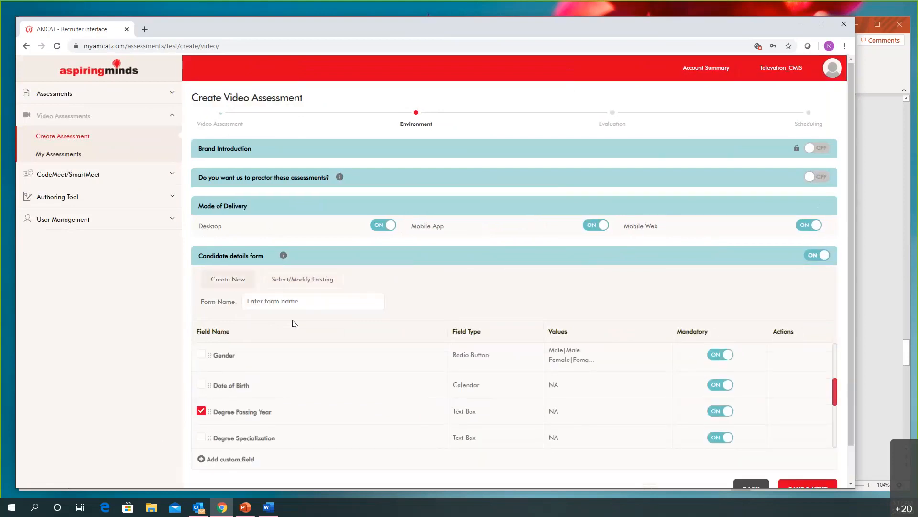
scroll(294, 324, "up", 1)
left_click(297, 283)
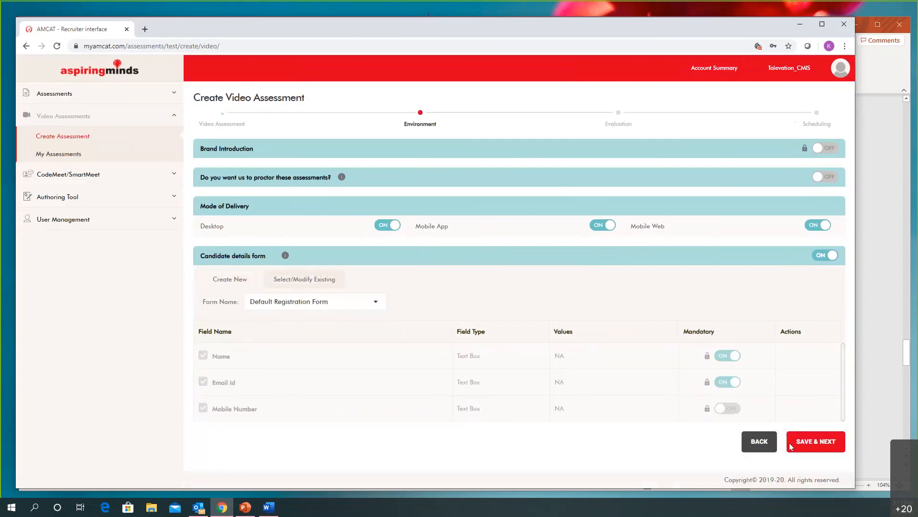
left_click(808, 443)
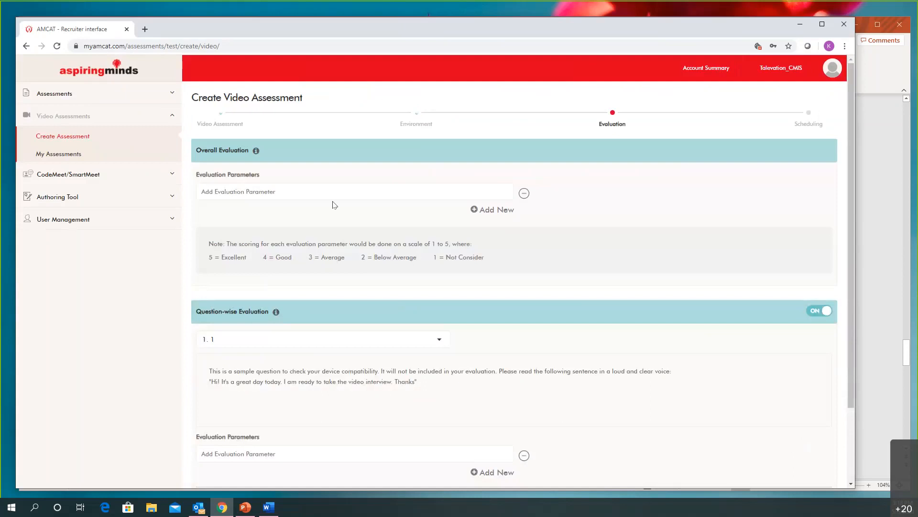
Add Communication, Initiative and Experience as the overall evaluation parameters
left_click(331, 187)
type("Commu")
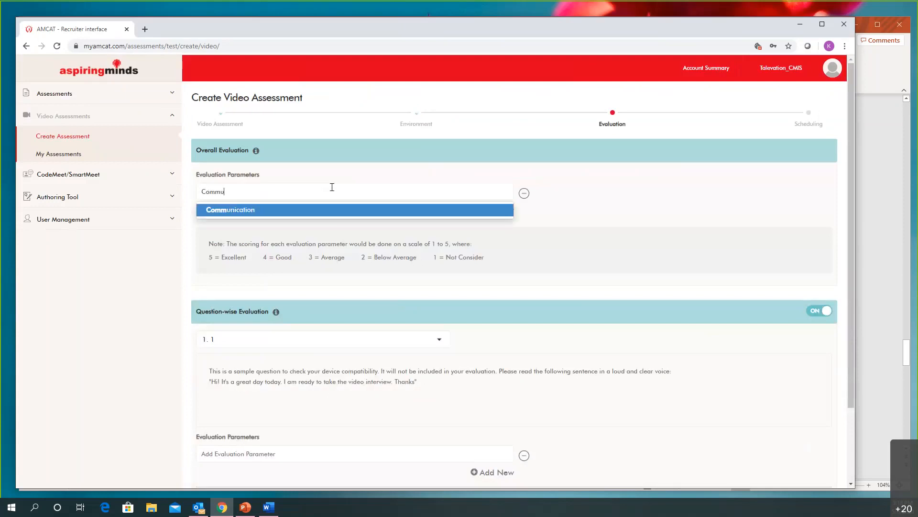
left_click(317, 211)
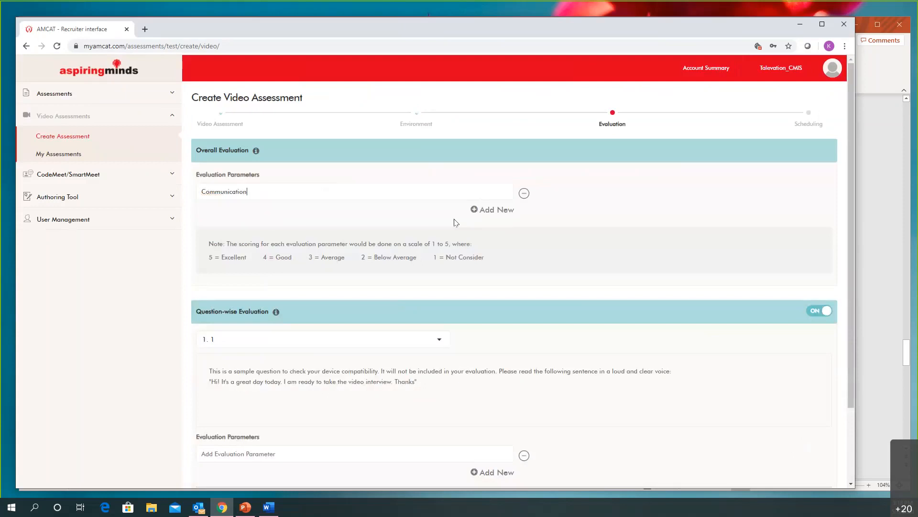
left_click(485, 213)
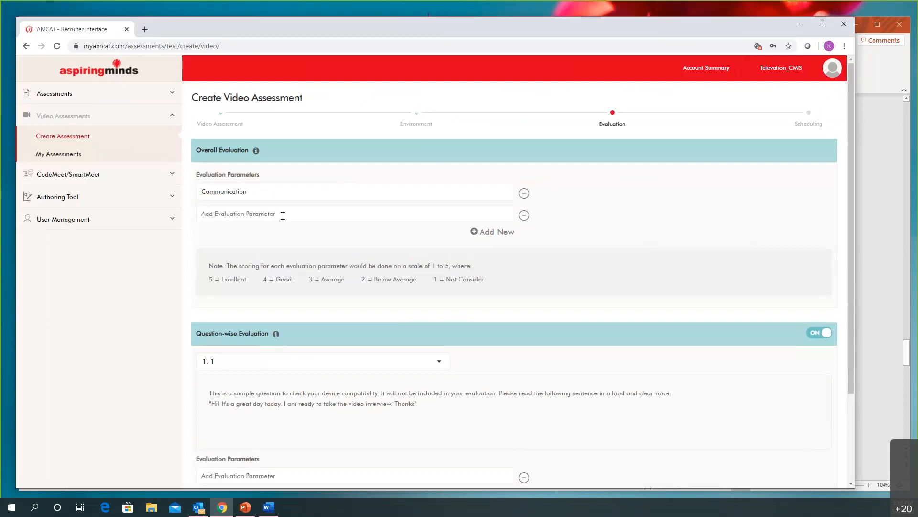
type("I")
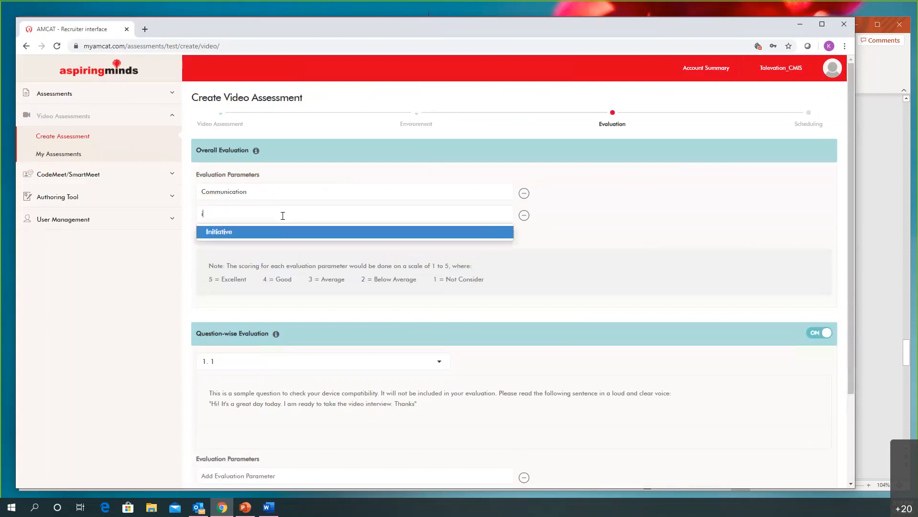
left_click(289, 233)
left_click(485, 233)
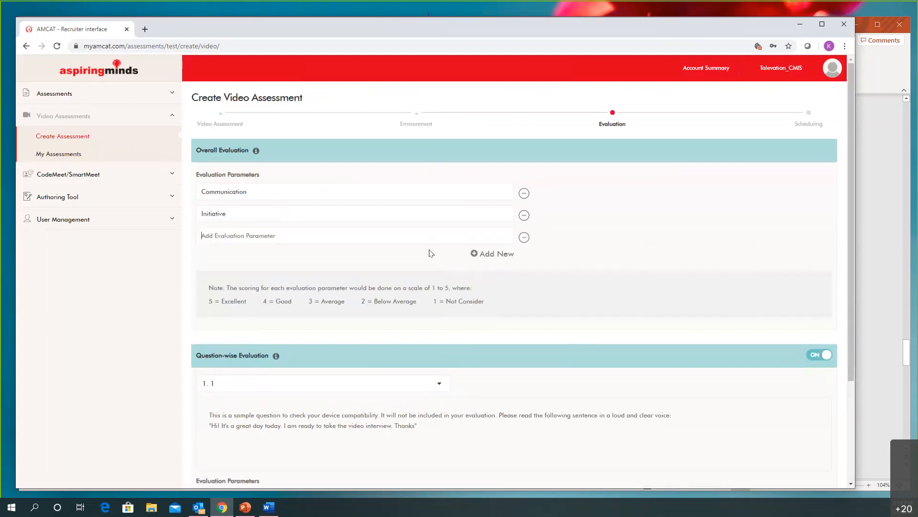
type("Ex")
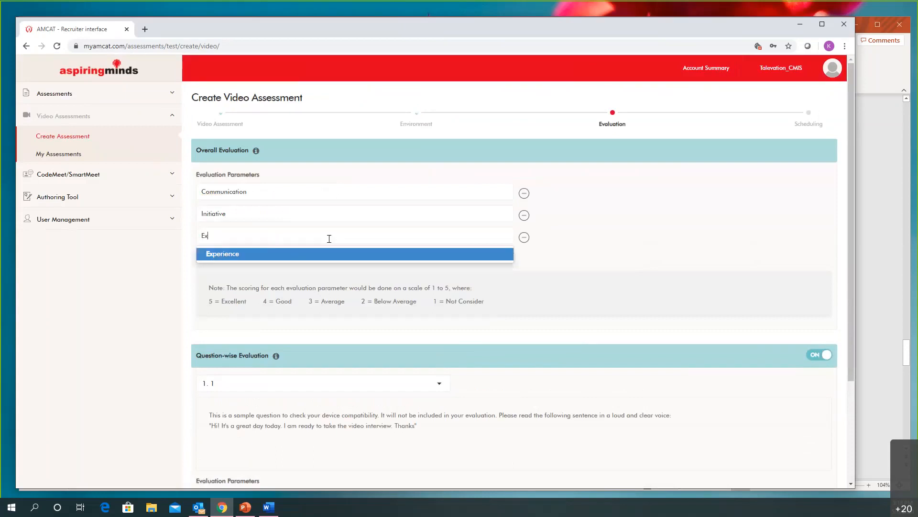
left_click(335, 256)
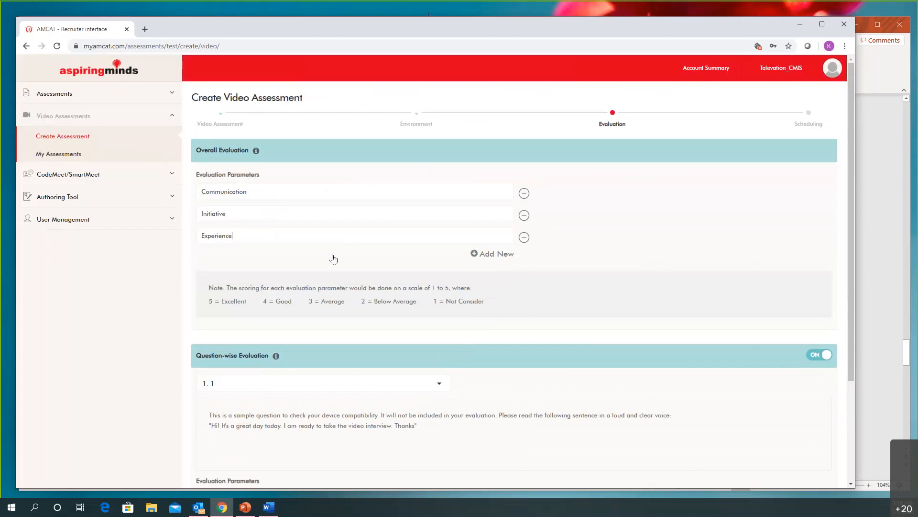
Move on to the Weather question in the question-wise evaluation and add Attitude as its evaluation parameter
scroll(313, 232, "down", 3)
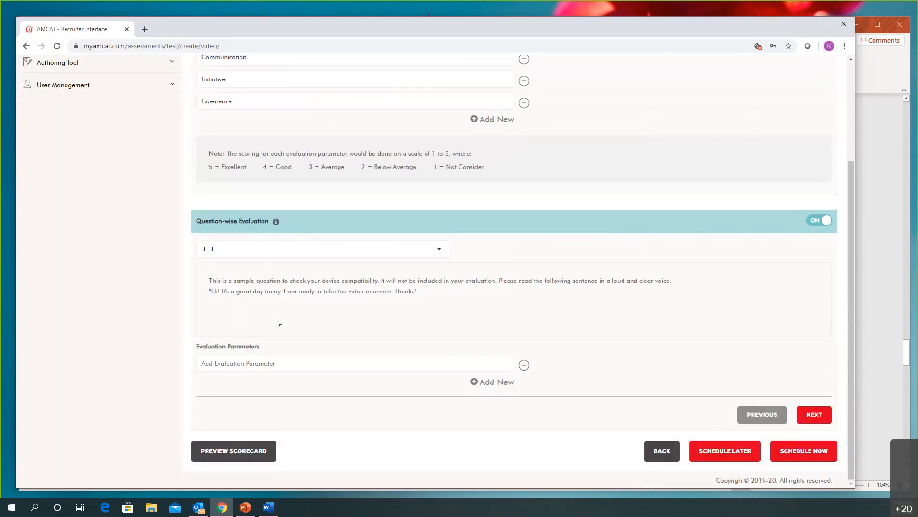
scroll(277, 320, "up", 2)
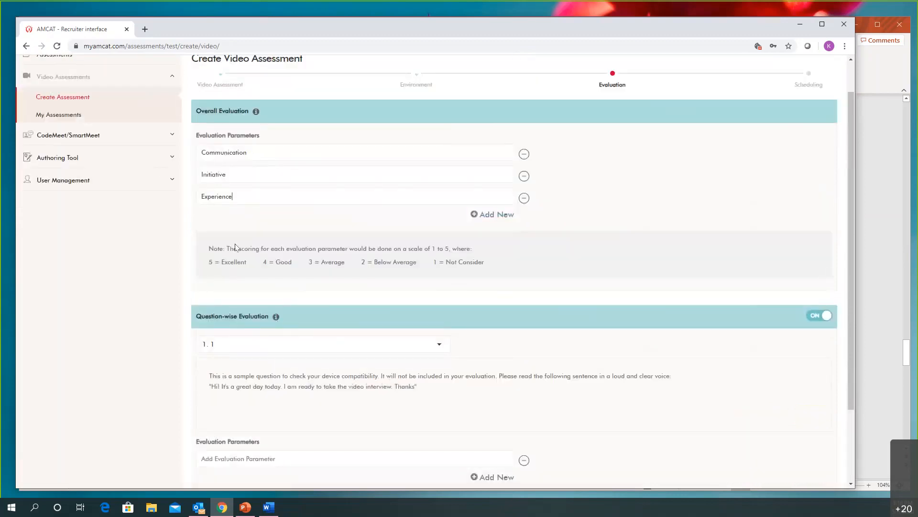
scroll(324, 273, "down", 2)
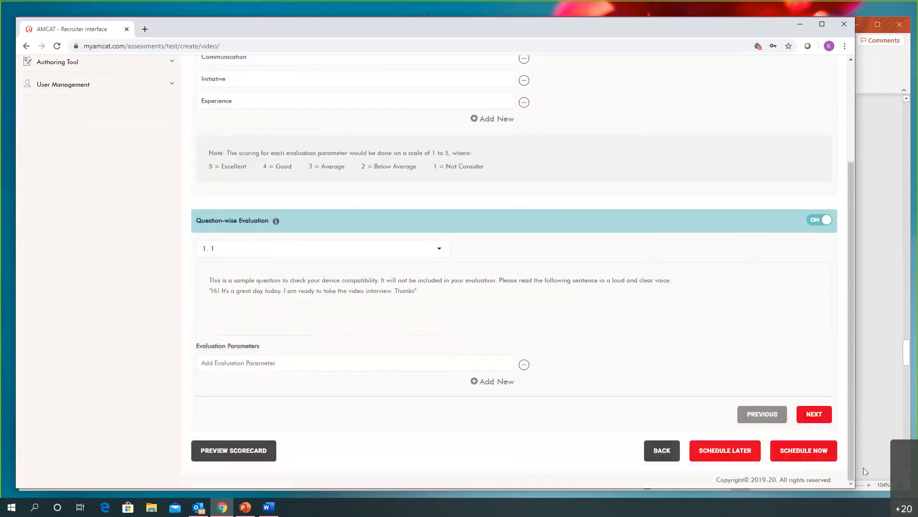
left_click(815, 414)
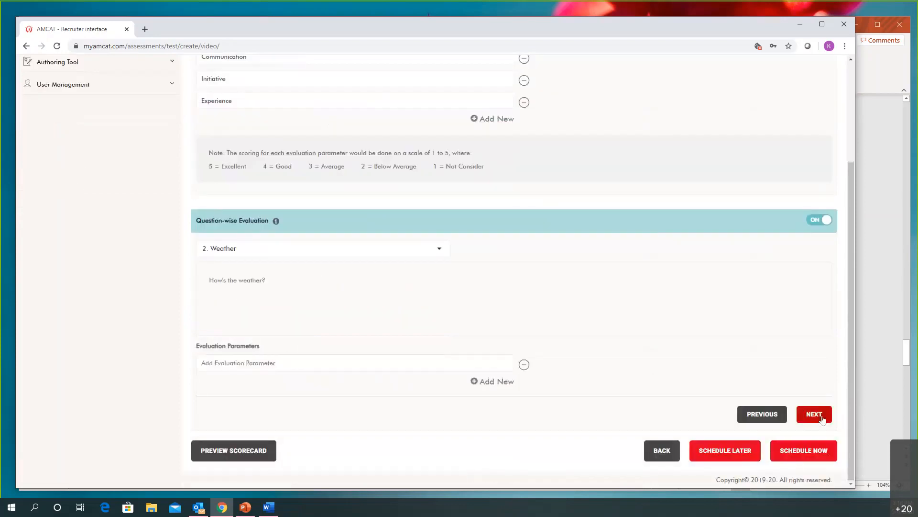
left_click(267, 363)
type("Att")
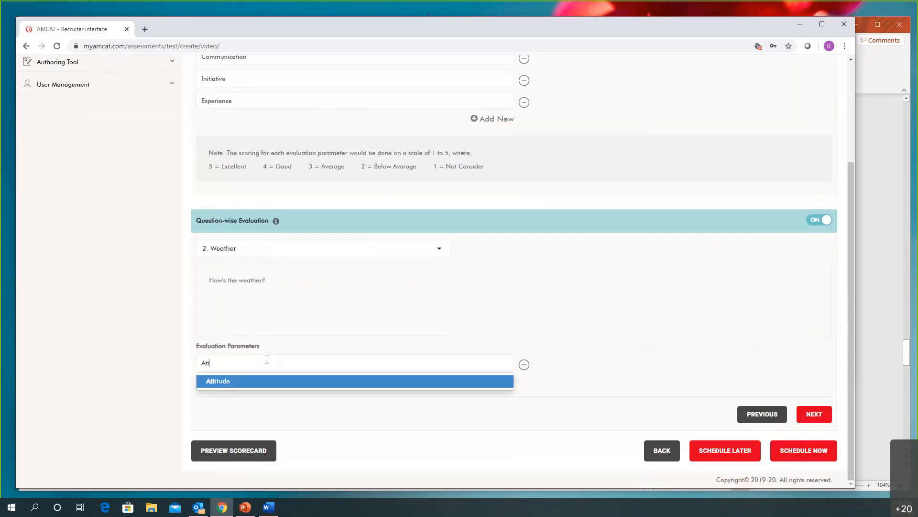
left_click(262, 383)
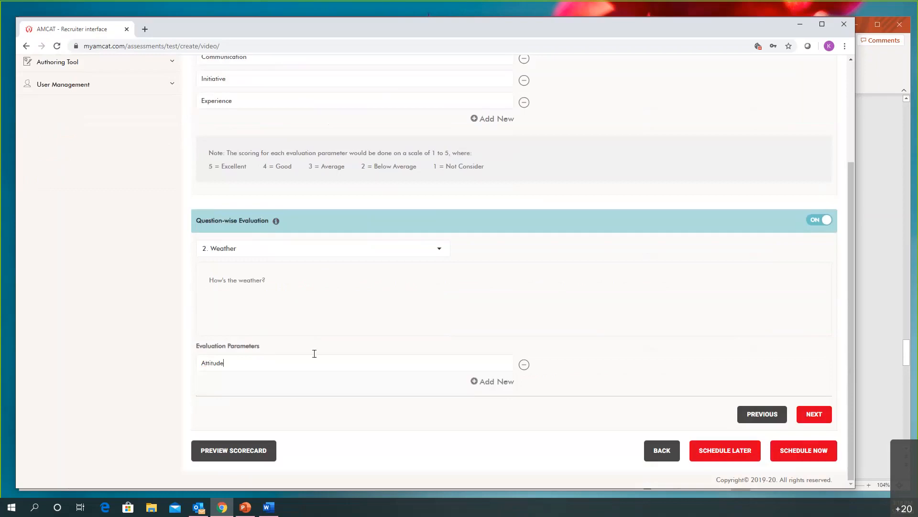
Add Teamwork as the evaluation parameter for the "Willness to relocate" question
left_click(801, 415)
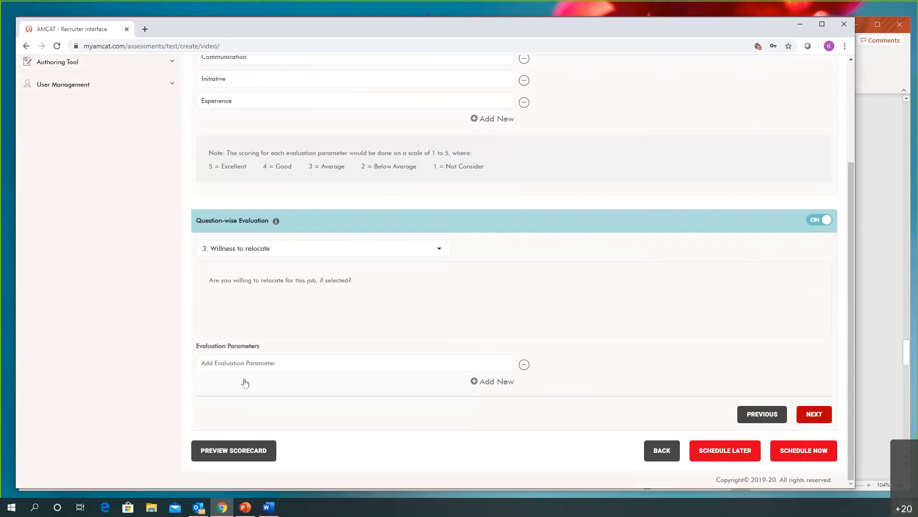
left_click(245, 361)
type("Teamwor")
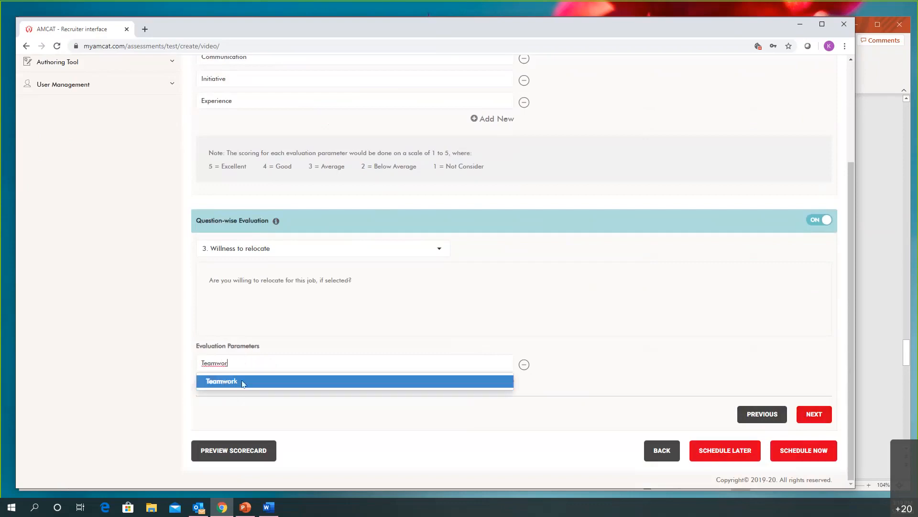
left_click(242, 381)
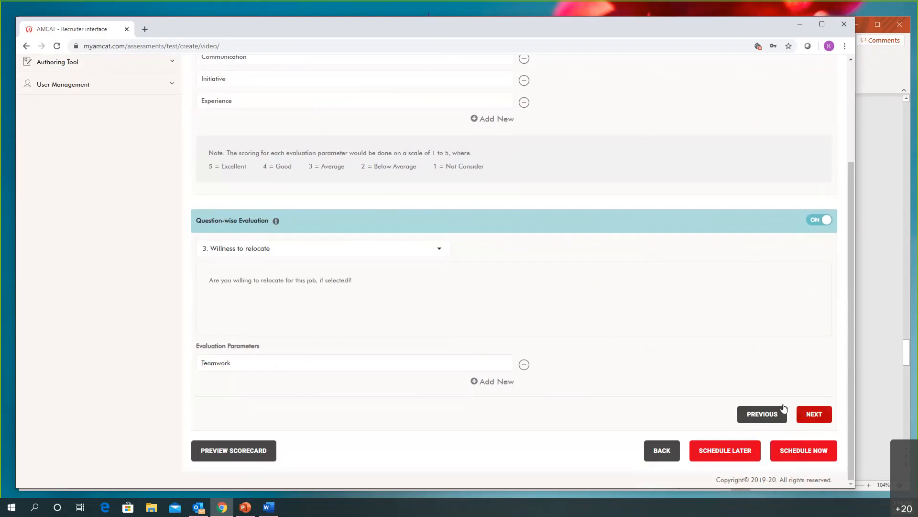
Add Leadership as the evaluation parameter for the "Stressful situation" question
left_click(808, 413)
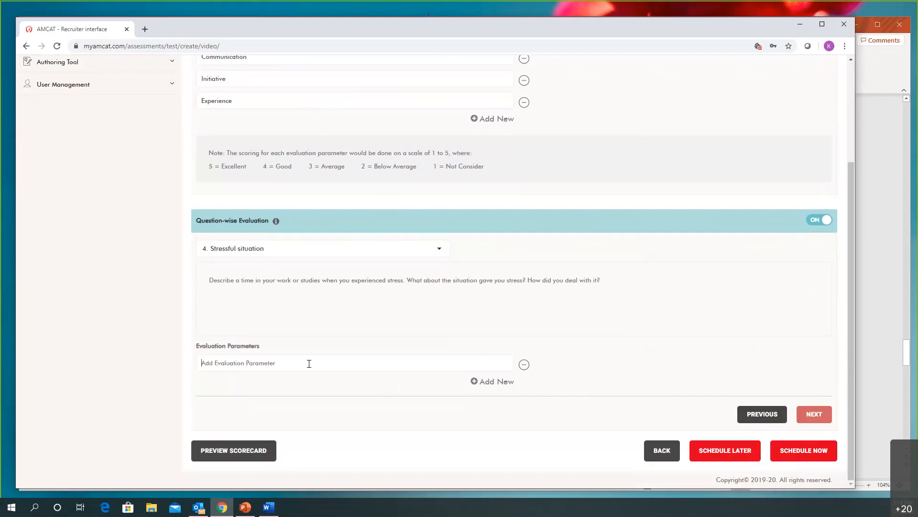
type("Leadership")
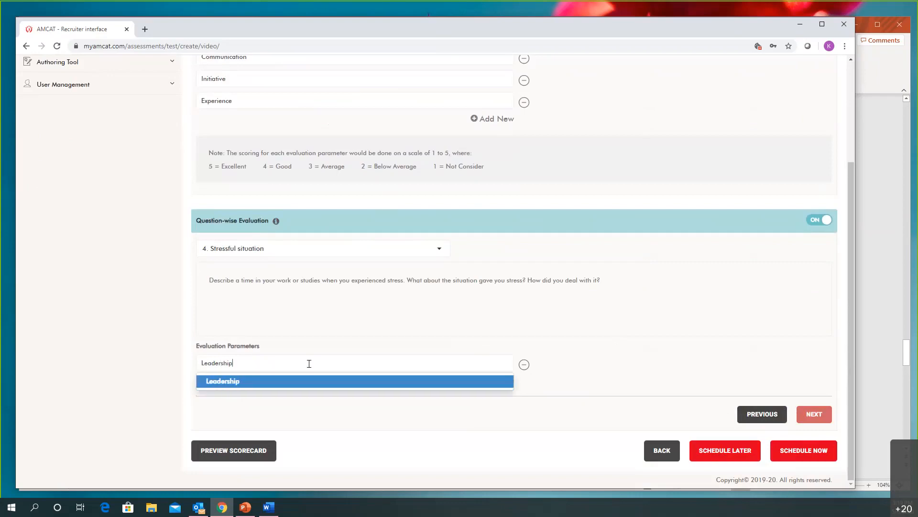
left_click(510, 382)
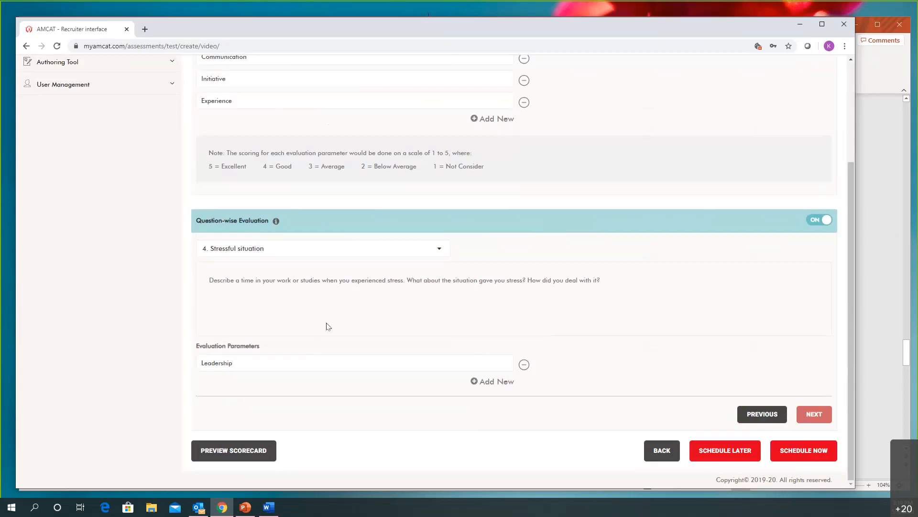
Check the overall and question-wise evaluation parameters and proceed to schedule the assessment now
scroll(326, 326, "up", 3)
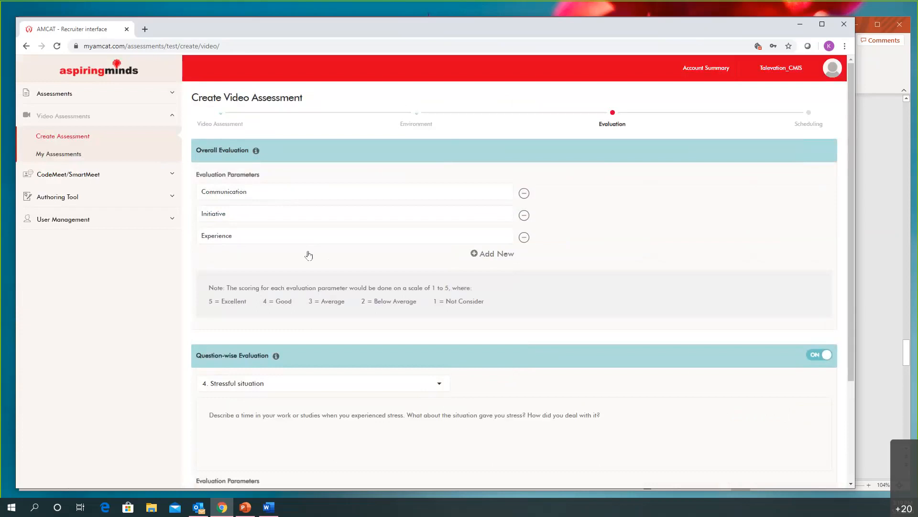
scroll(326, 238, "down", 2)
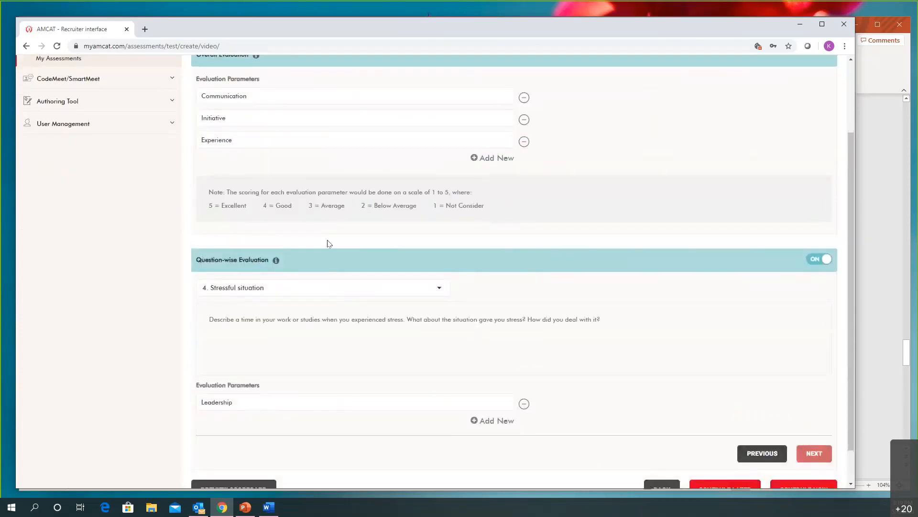
scroll(363, 268, "down", 1)
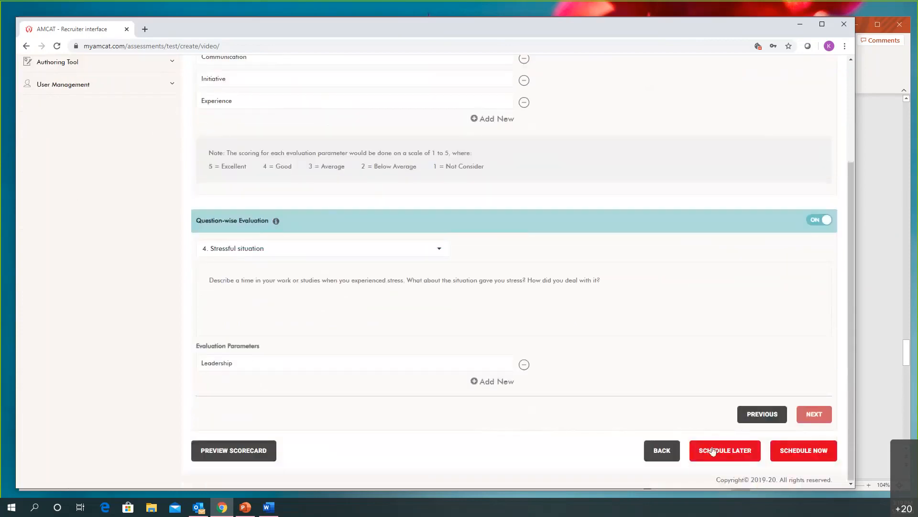
left_click(807, 458)
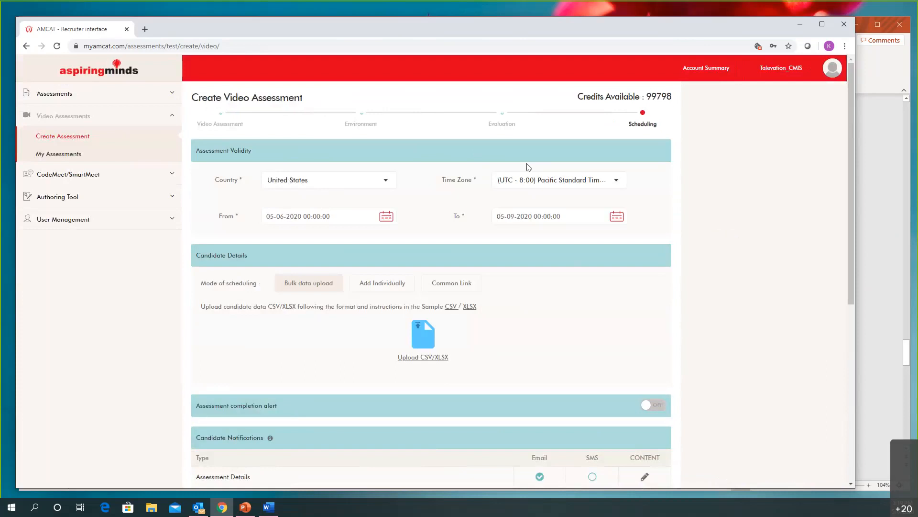
Set the assessment validity to the (UTC - 4:00) Eastern Daylight Time zone with the end date 05-31-2020
left_click(570, 184)
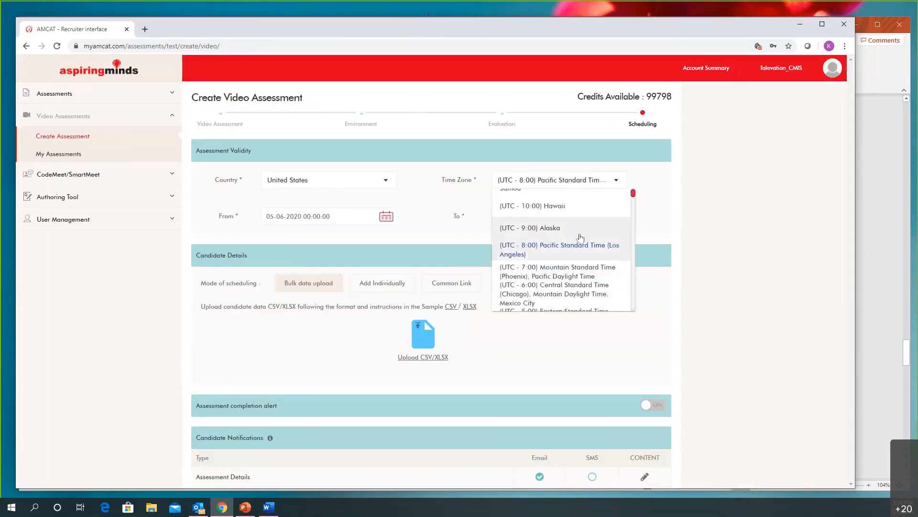
scroll(580, 237, "down", 2)
left_click(565, 283)
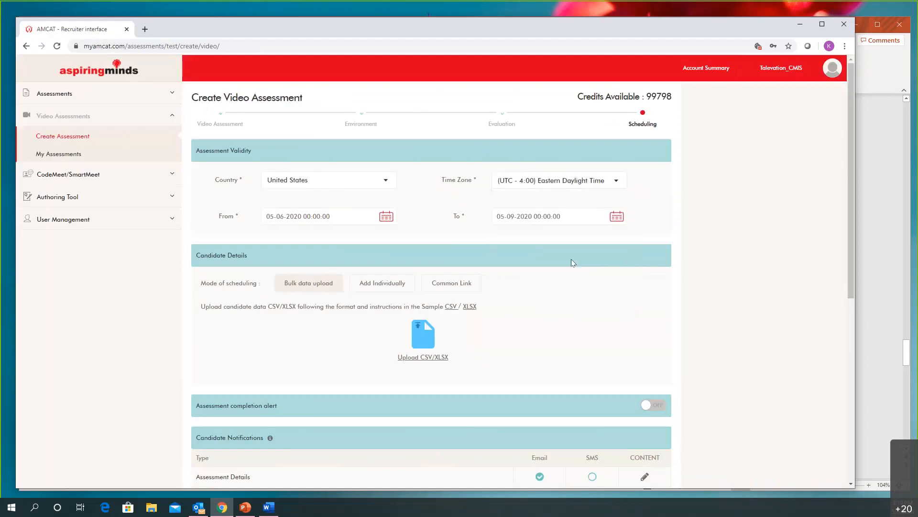
left_click(616, 216)
left_click(609, 323)
left_click(594, 248)
Examine the individual-entry and common-link scheduling modes and the notification and evaluator settings below them
scroll(590, 297, "down", 2)
scroll(588, 297, "up", 2)
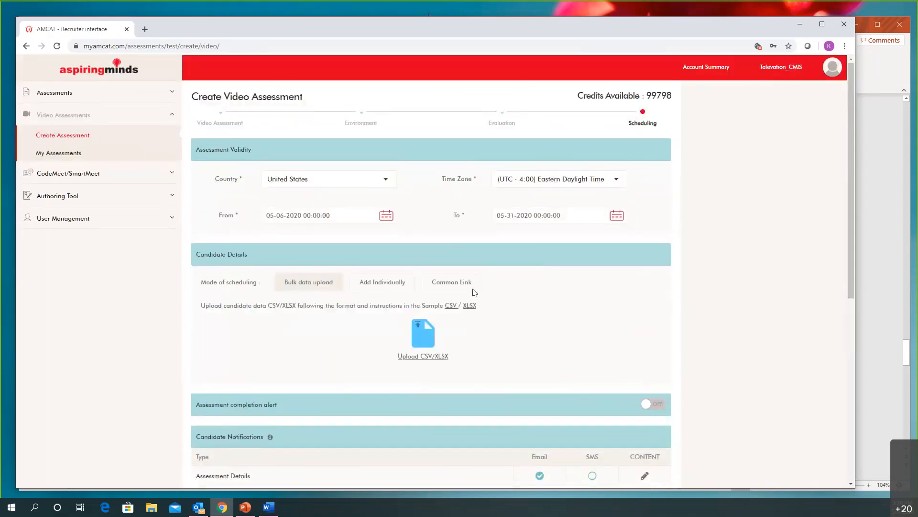
scroll(299, 240, "down", 1)
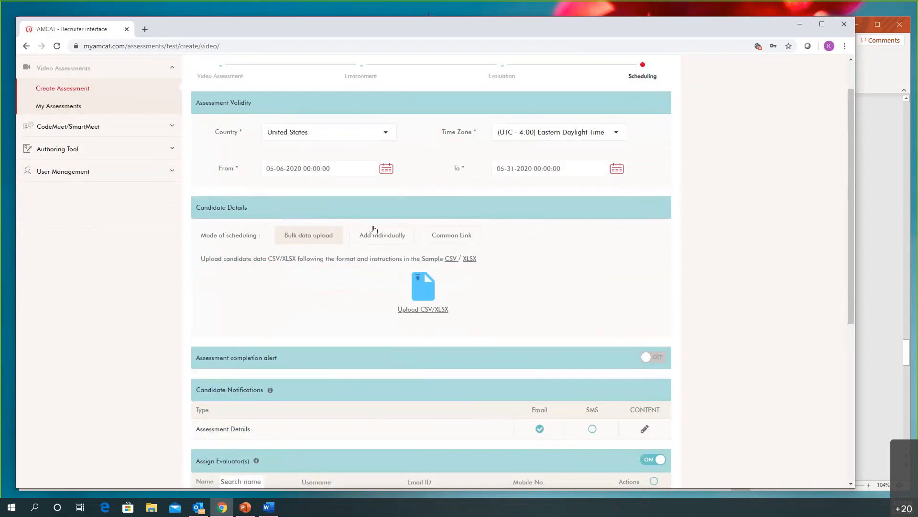
left_click(395, 241)
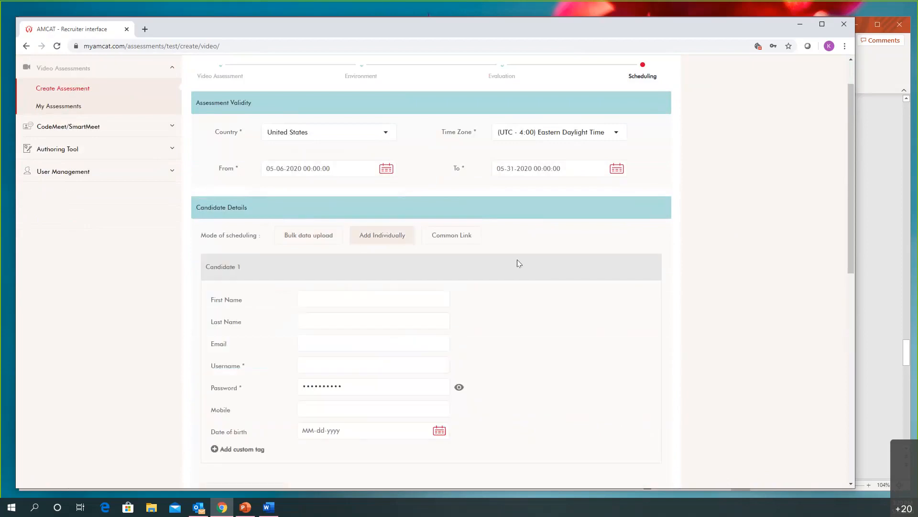
scroll(518, 263, "down", 2)
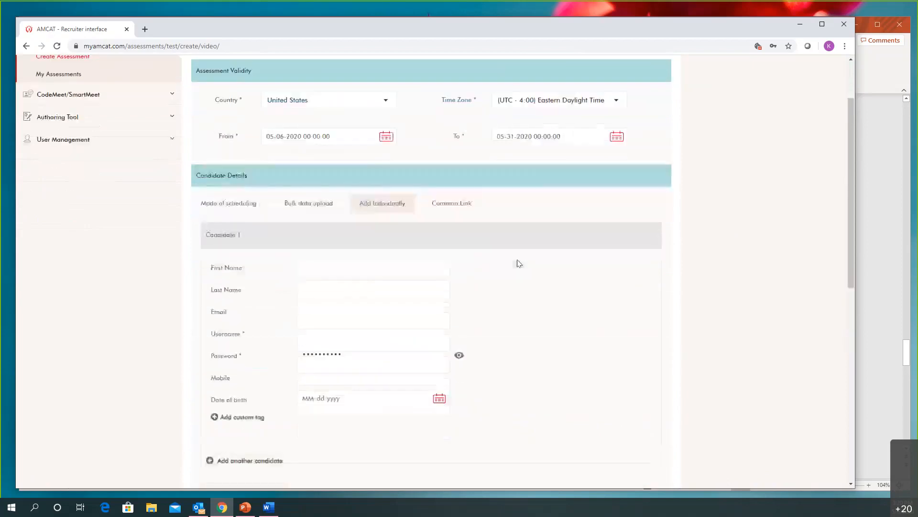
left_click(456, 144)
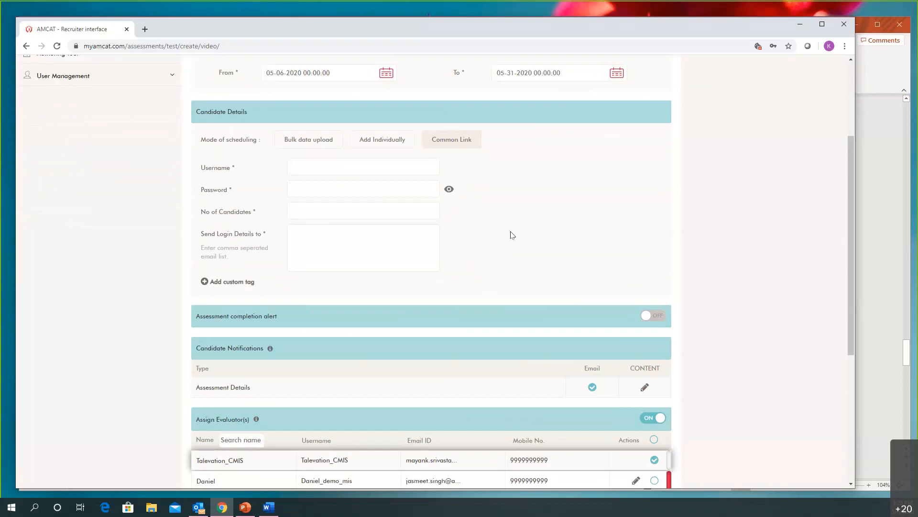
scroll(507, 237, "down", 3)
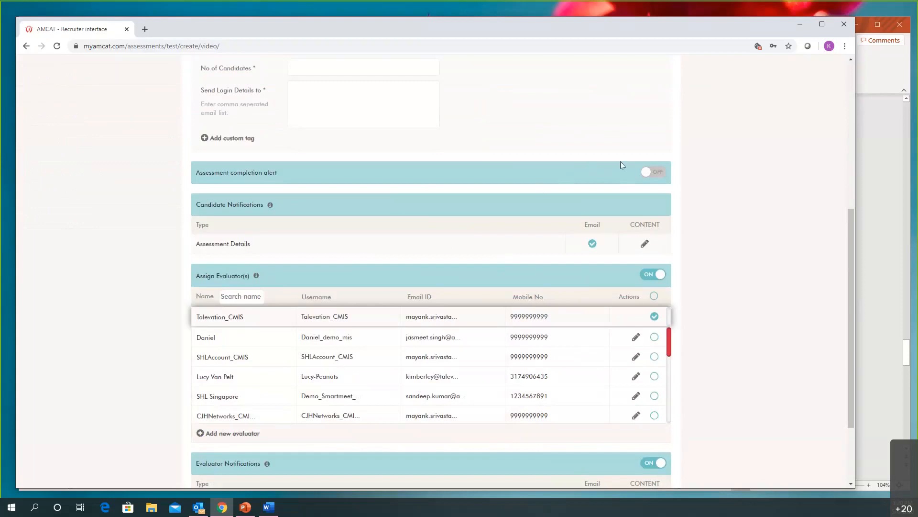
Turn on the assessment completion alert and assign two more evaluators alongside Talevation_CMIS
left_click(656, 173)
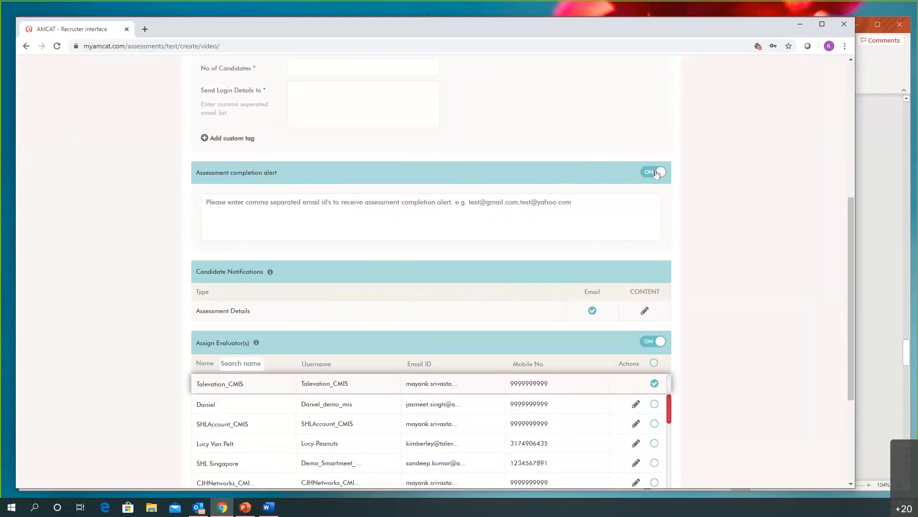
scroll(697, 222, "down", 2)
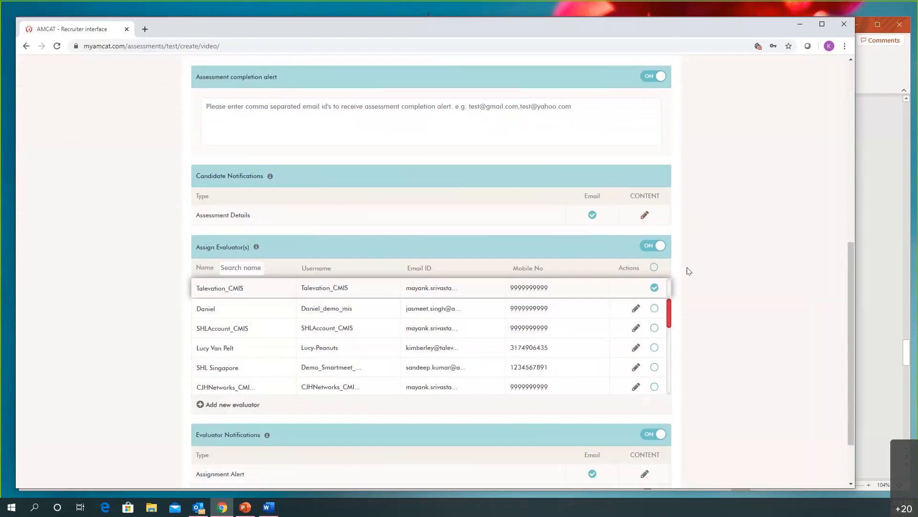
scroll(689, 271, "down", 2)
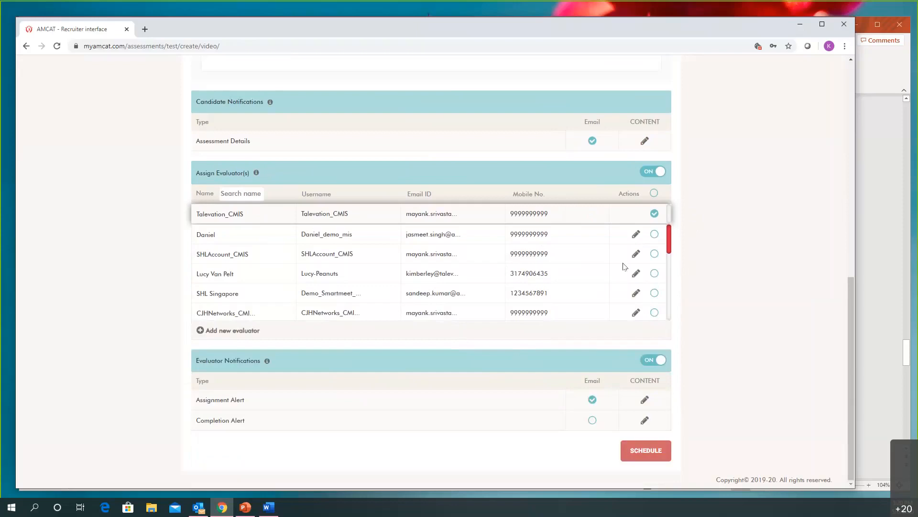
left_click(654, 234)
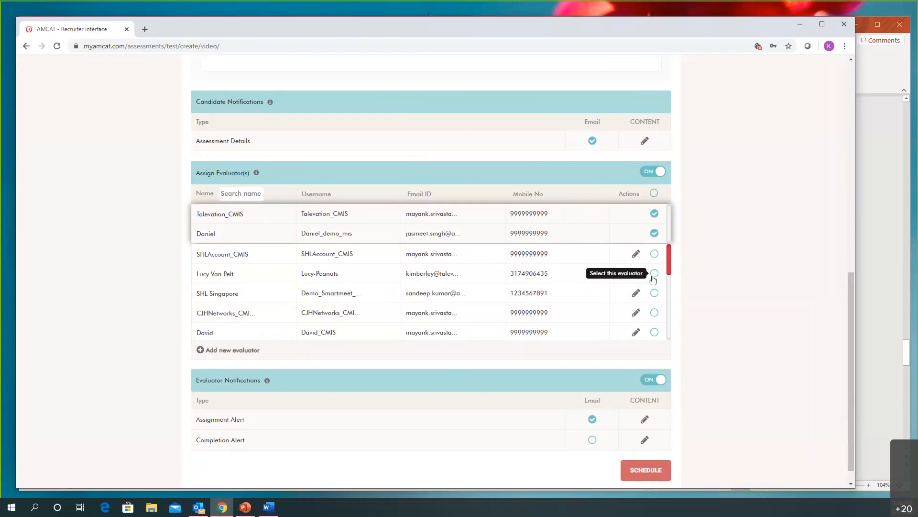
left_click(653, 278)
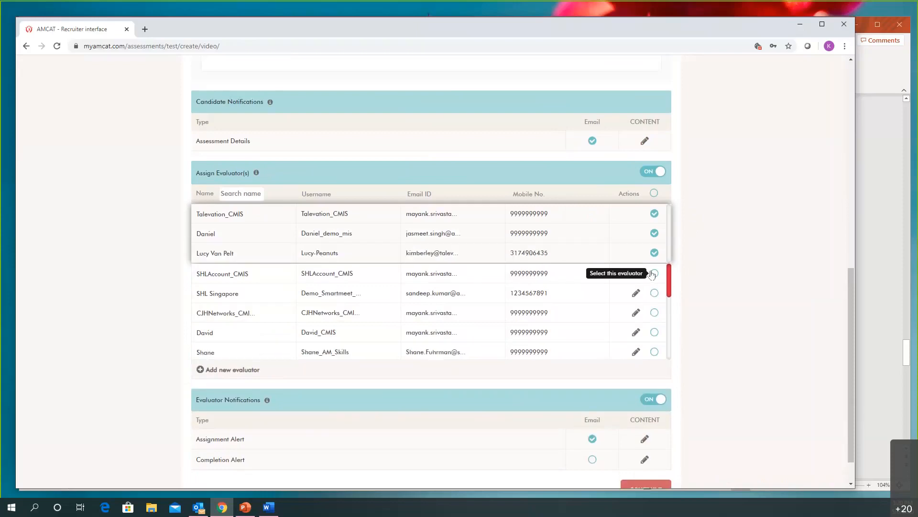
Enable the completion alert e-mail in the evaluator notifications
scroll(496, 284, "down", 2)
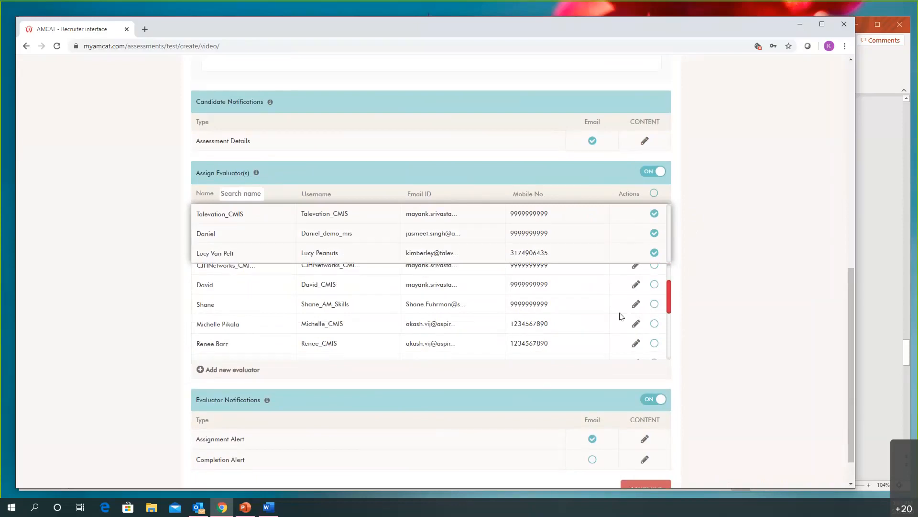
scroll(743, 324, "down", 1)
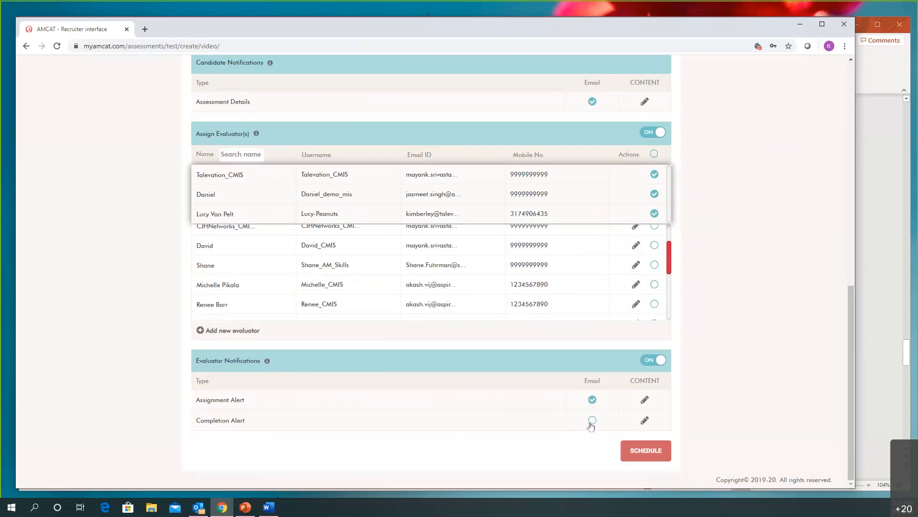
left_click(593, 420)
Leave the video assessment's scheduling page and start configuring a new SmartMeet interview
scroll(768, 344, "up", 6)
scroll(769, 346, "up", 3)
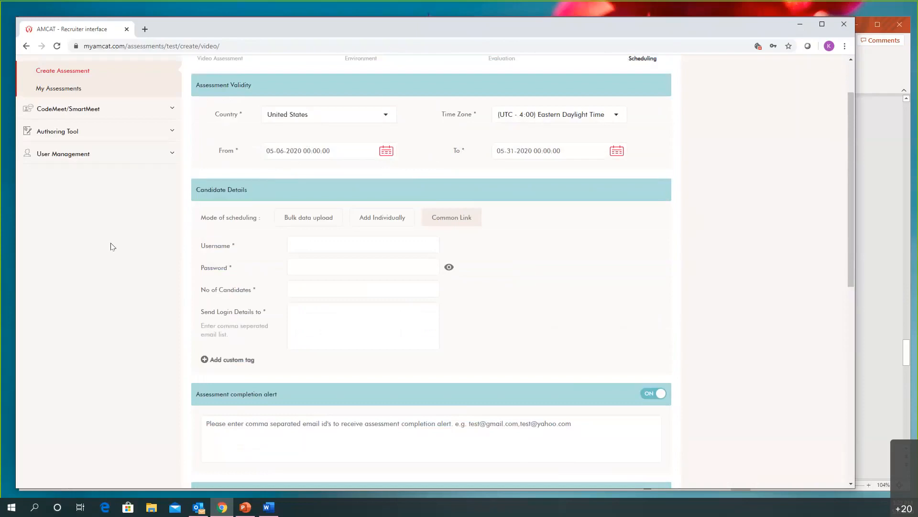
scroll(112, 247, "up", 1)
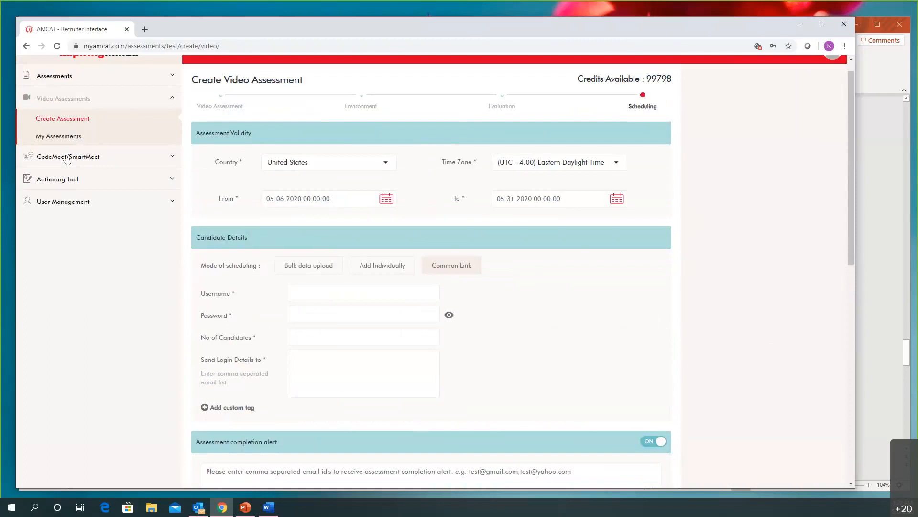
left_click(67, 158)
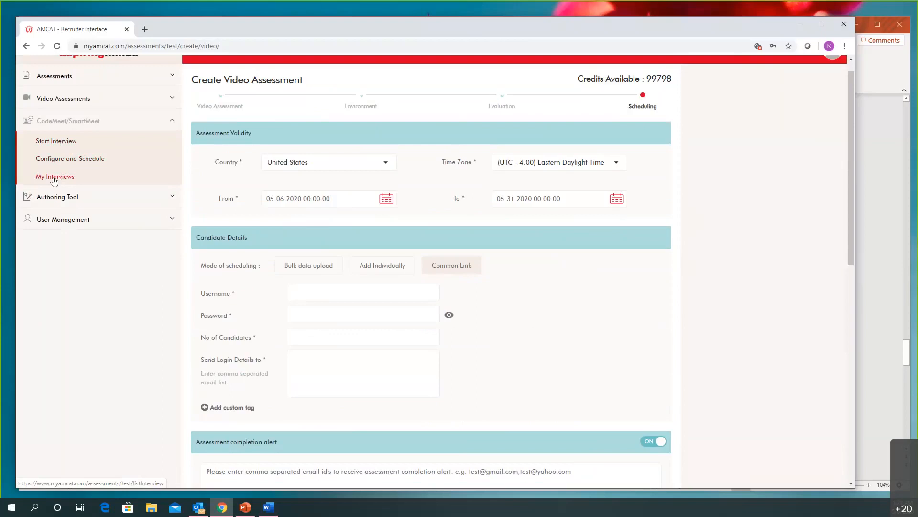
left_click(72, 161)
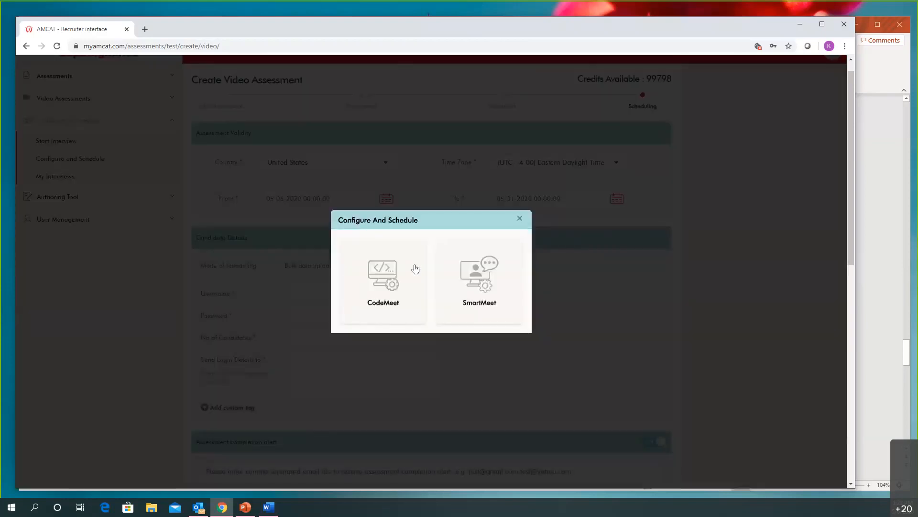
left_click(482, 275)
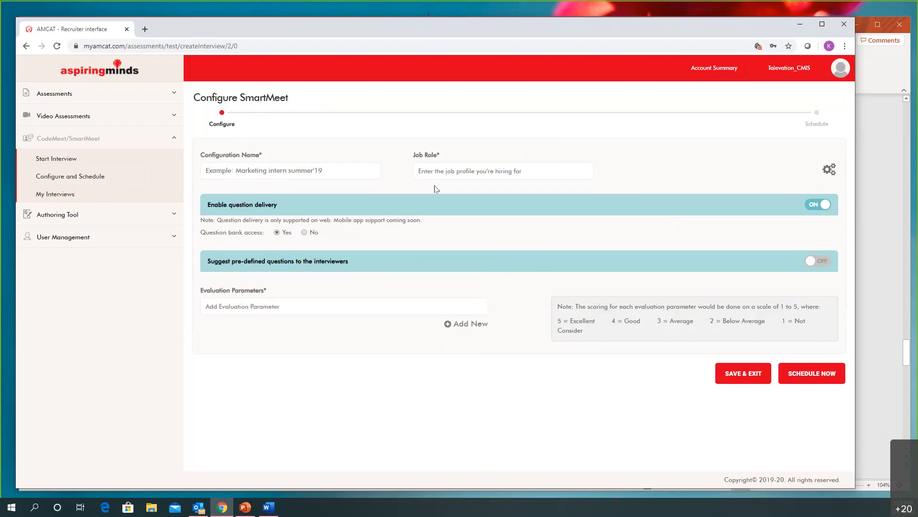
Turn on suggesting pre-defined questions to the interviewers in the SmartMeet configuration
left_click(819, 205)
left_click(819, 206)
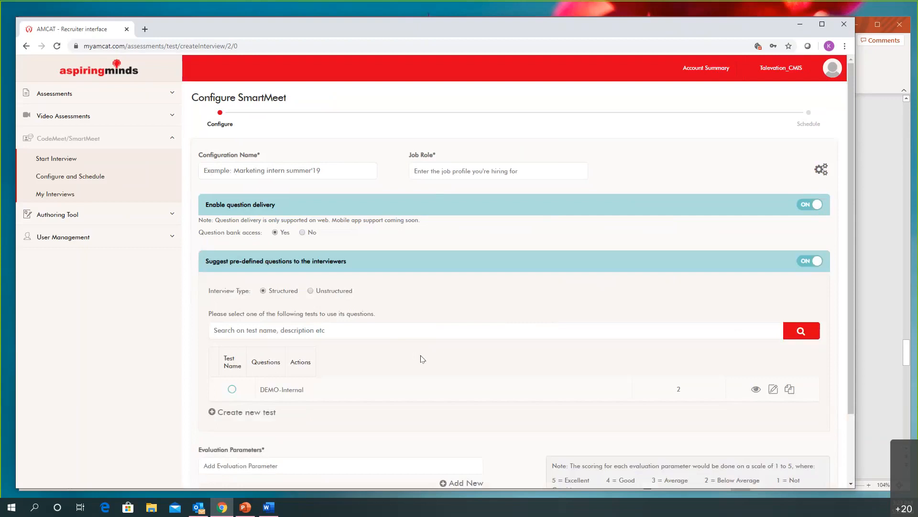
scroll(421, 358, "down", 1)
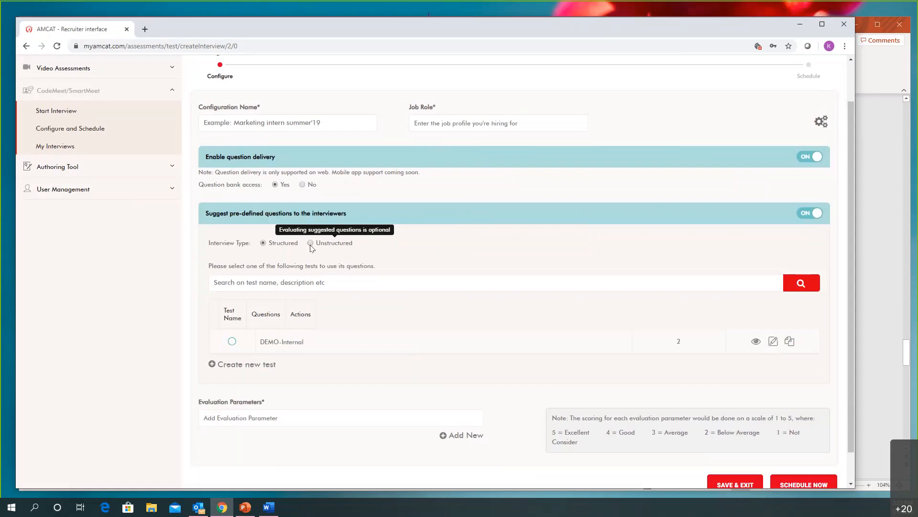
View the list of questions contained in the DEMO-Internal test and close it again
scroll(310, 248, "down", 1)
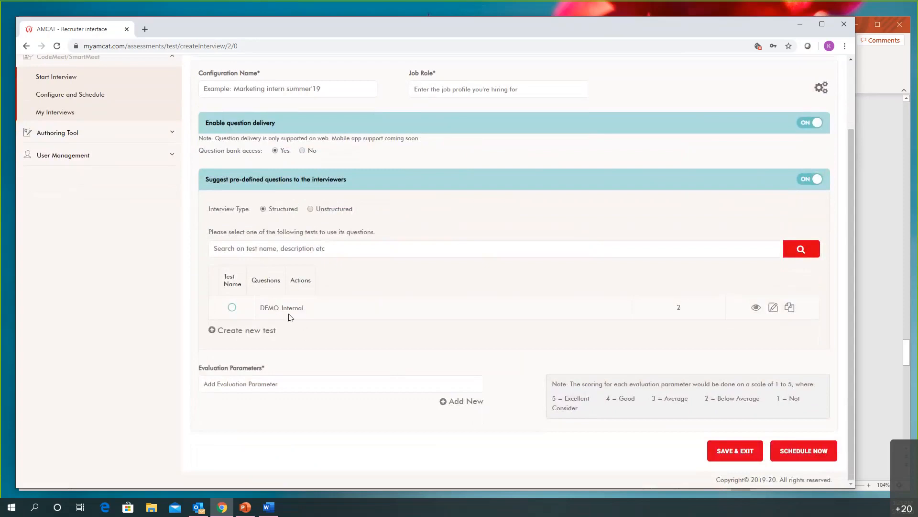
left_click(755, 308)
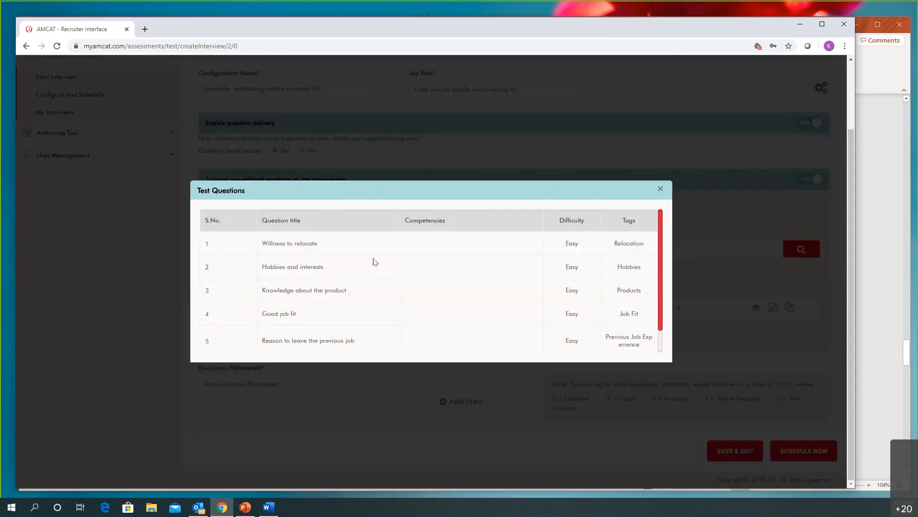
scroll(238, 344, "down", 1)
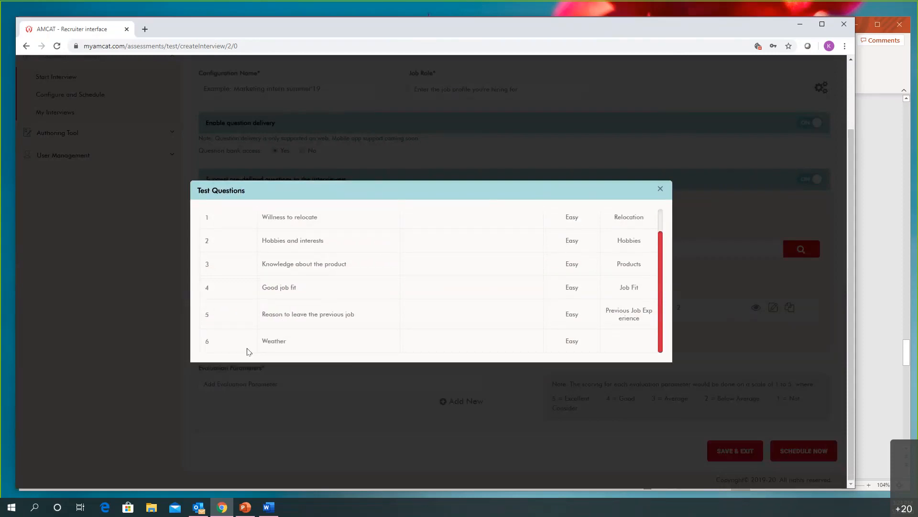
left_click(661, 190)
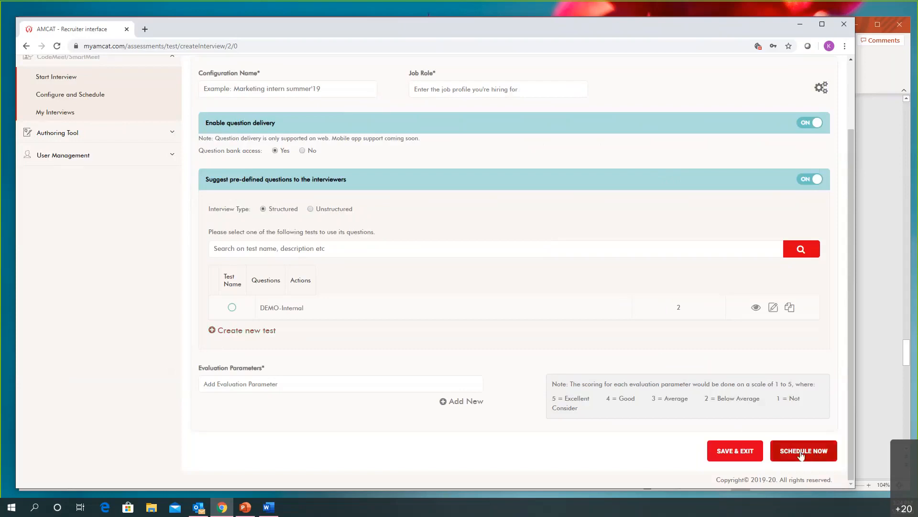
Examine the saved interview configurations, their candidate status counts and the management options for Demo Config 04292020
scroll(390, 318, "up", 2)
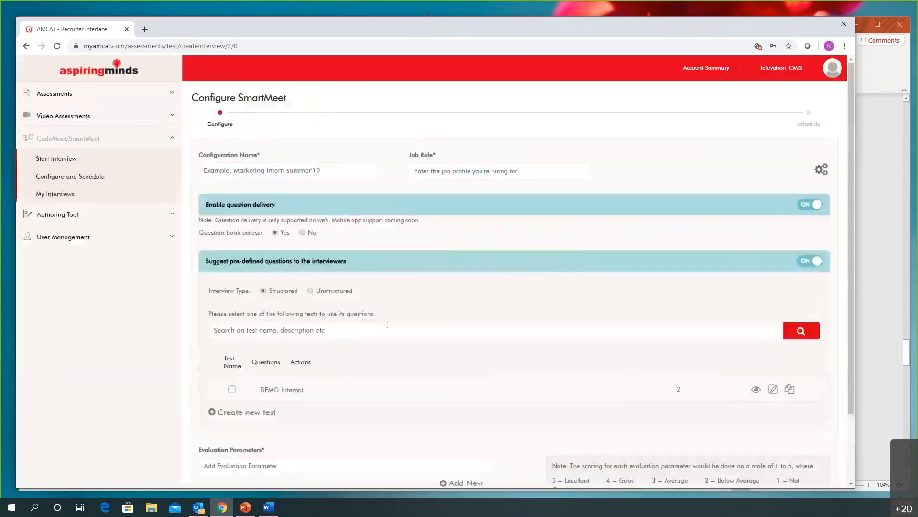
left_click(58, 195)
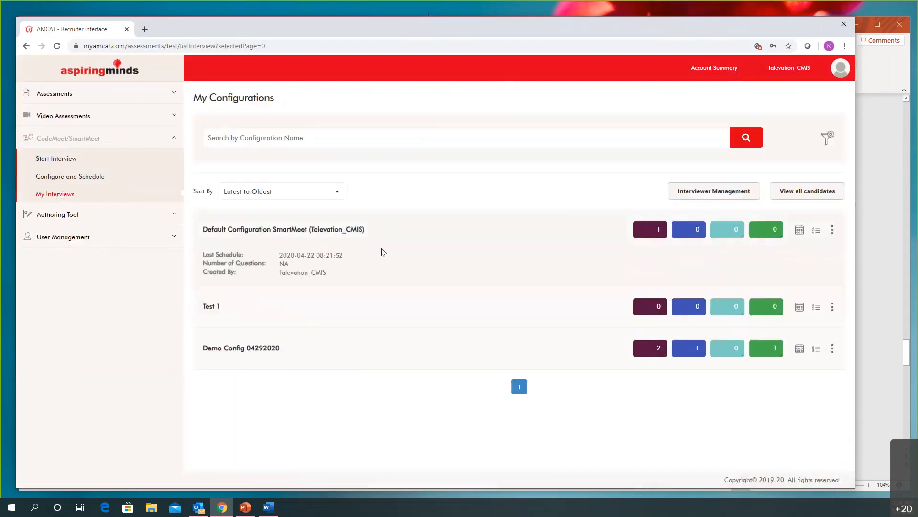
mouse_move(397, 353)
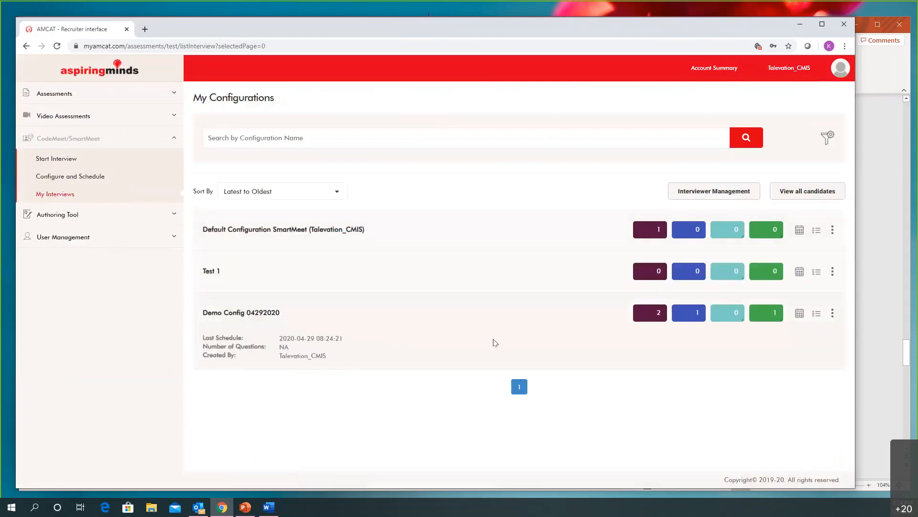
mouse_move(377, 228)
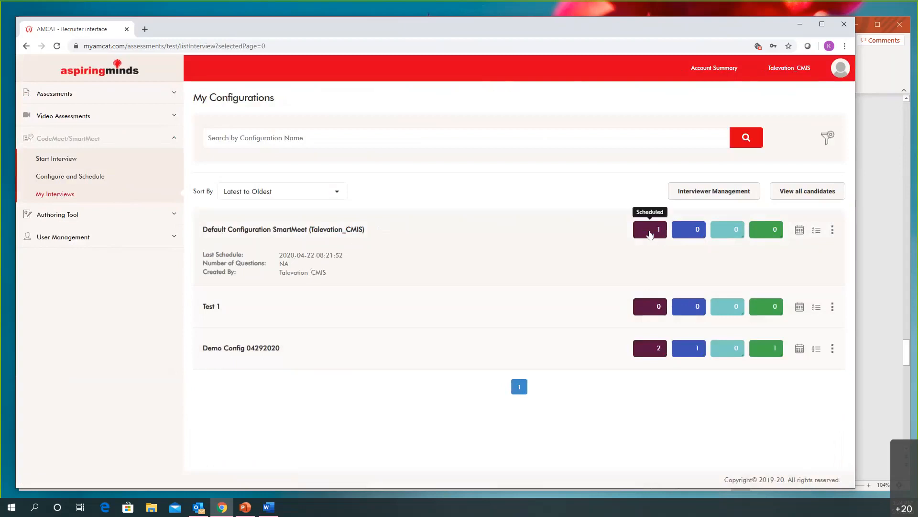
mouse_move(695, 347)
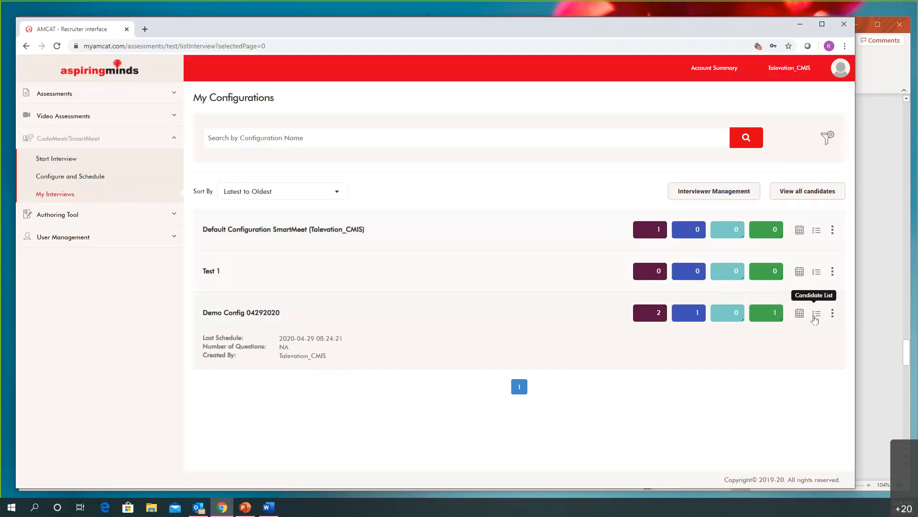
left_click(831, 314)
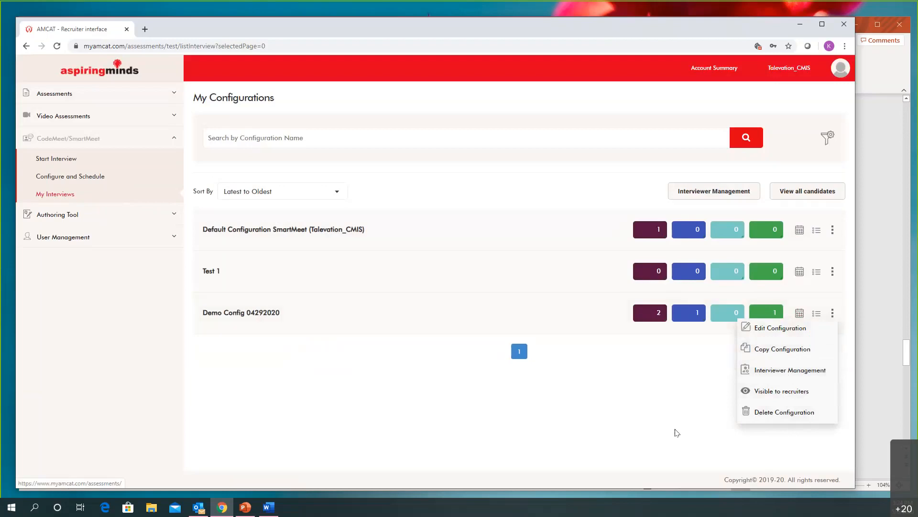
left_click(678, 340)
Open the Strong Consider candidates of Demo Config 04292020 and review the candidate's feedback details and further actions
left_click(691, 318)
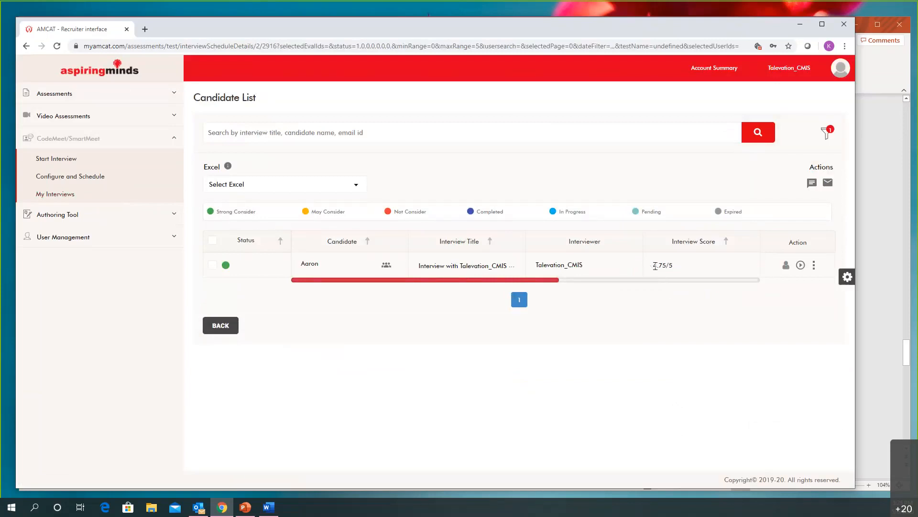
left_click(785, 266)
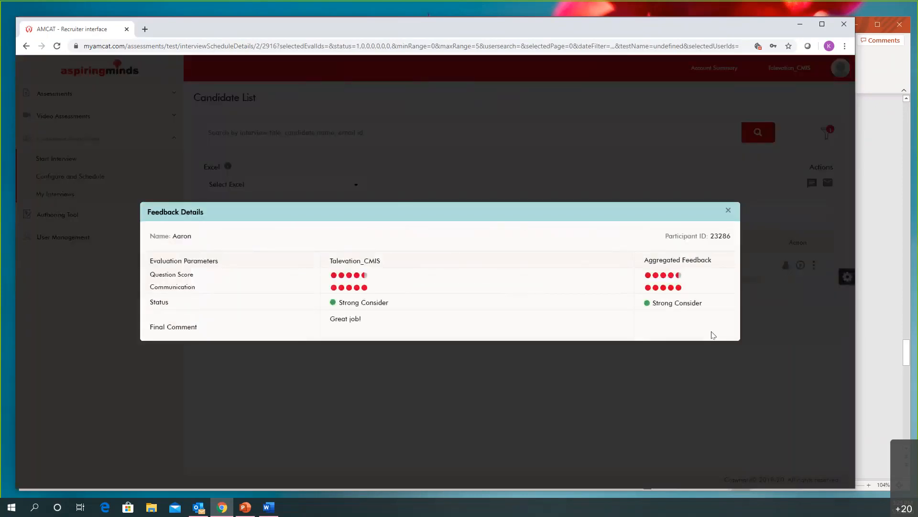
left_click(728, 214)
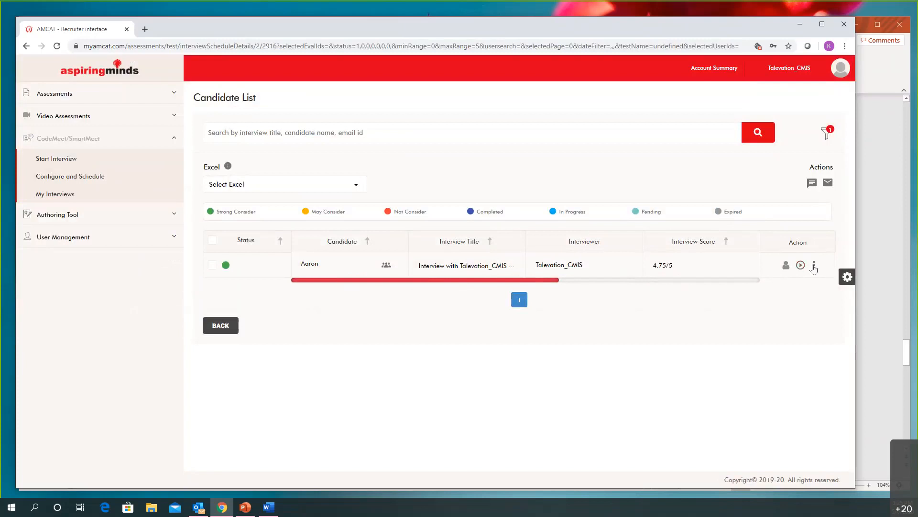
left_click(814, 267)
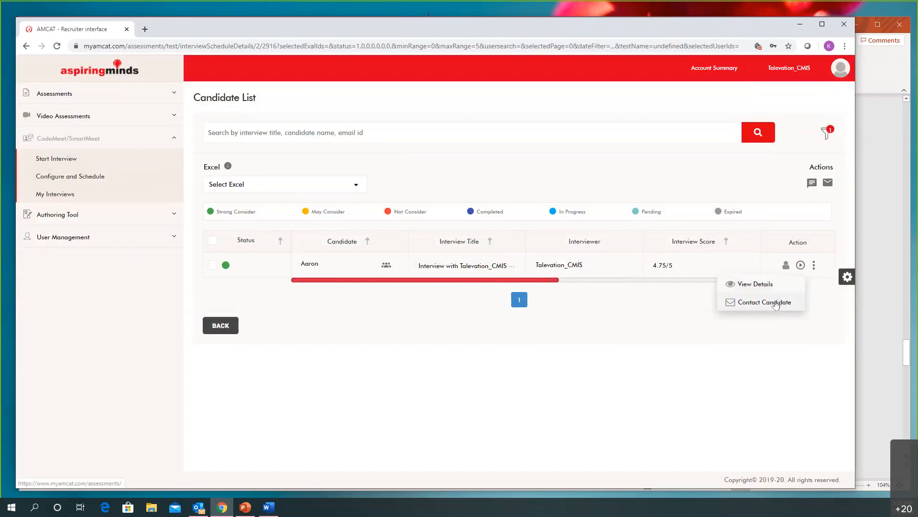
left_click(713, 357)
Start scheduling a SmartMeet from Demo Config 04292020, titling it "Interview with TV -" followed by the person's first name and 05062020
left_click(45, 195)
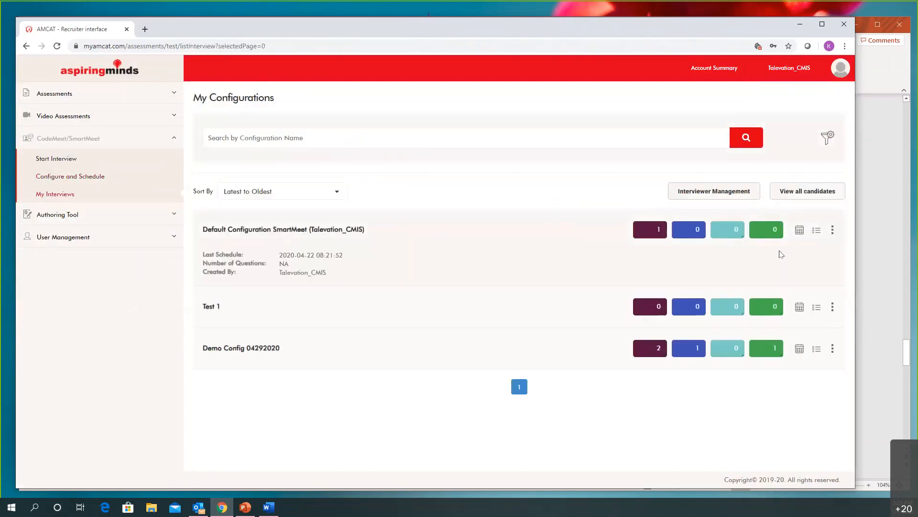
left_click(799, 314)
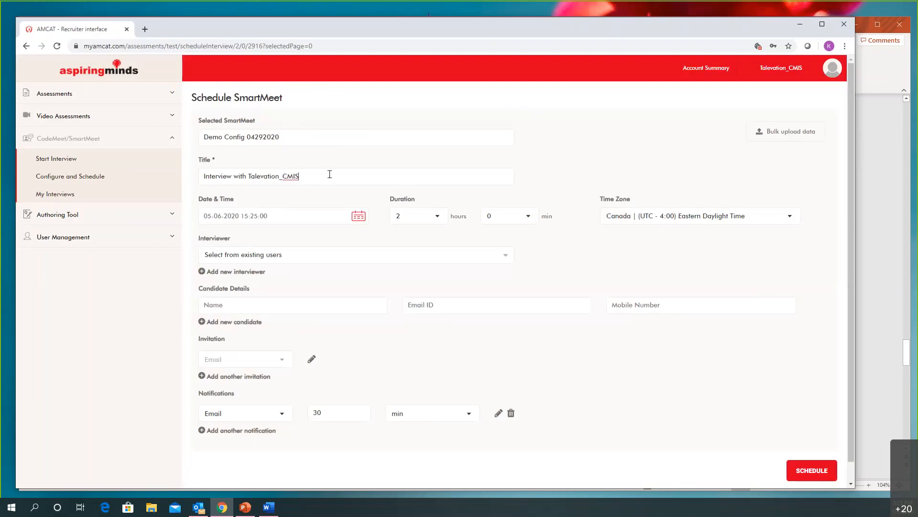
double_click(286, 174)
mouse_move(247, 173)
left_mouse_down()
mouse_move(271, 180)
mouse_move(249, 178)
left_mouse_up()
type("V")
type("05062020")
left_click(355, 221)
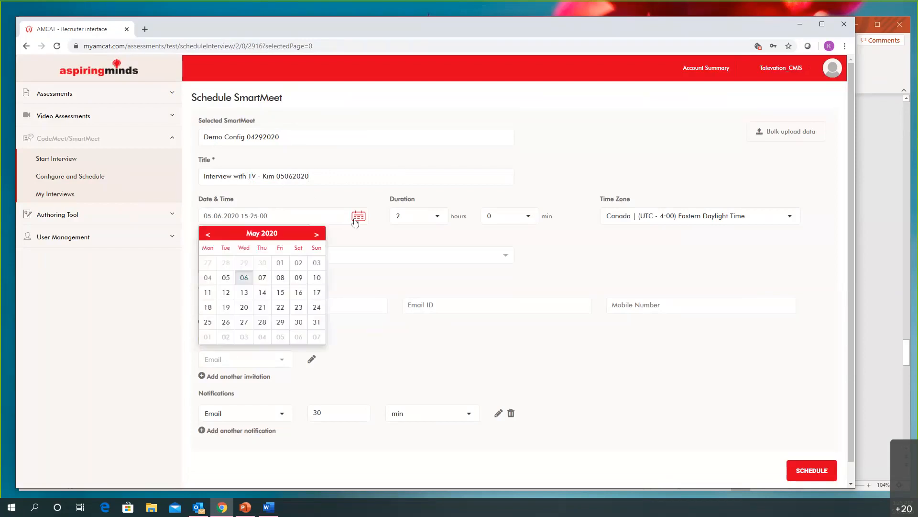
left_click(244, 280)
left_click(659, 217)
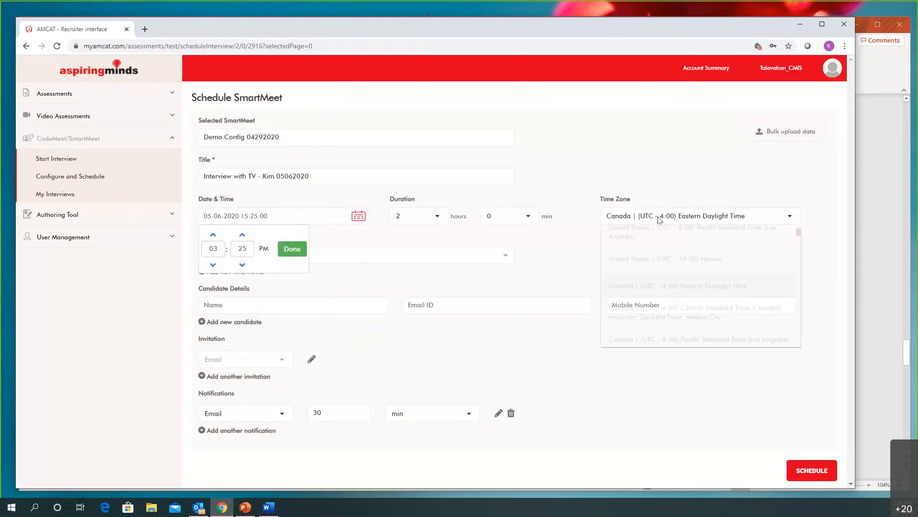
scroll(668, 268, "down", 3)
scroll(668, 268, "up", 4)
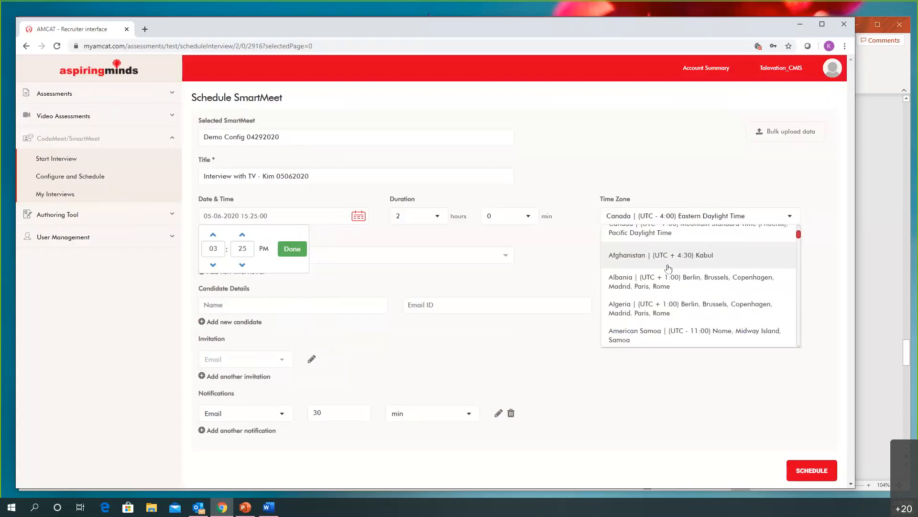
left_click(716, 218)
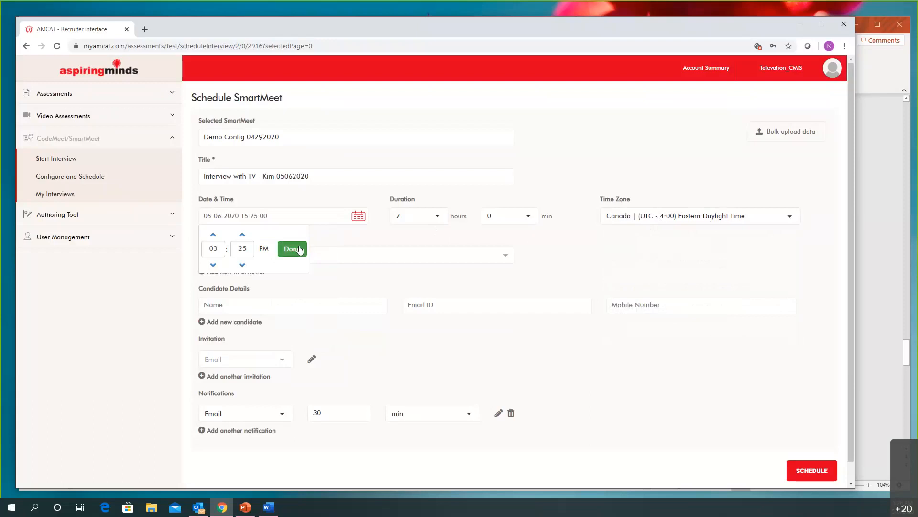
left_click(299, 249)
Assign Talevation_CMIS from the existing users as the SmartMeet's interviewer
left_click(354, 259)
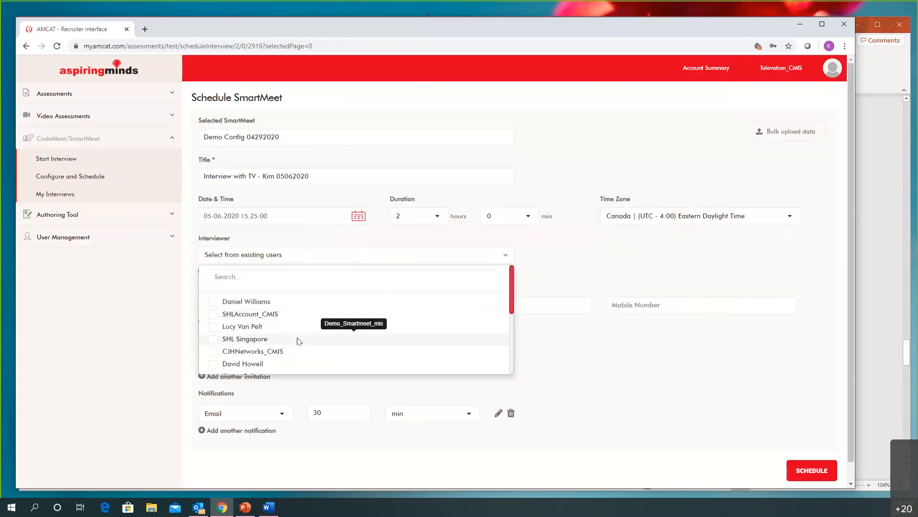
scroll(266, 321, "down", 3)
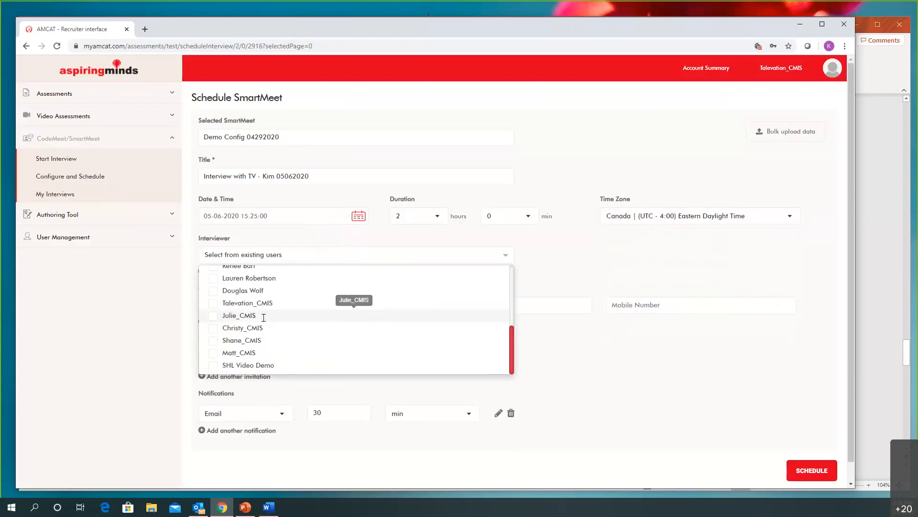
scroll(306, 325, "down", 1)
left_click(213, 284)
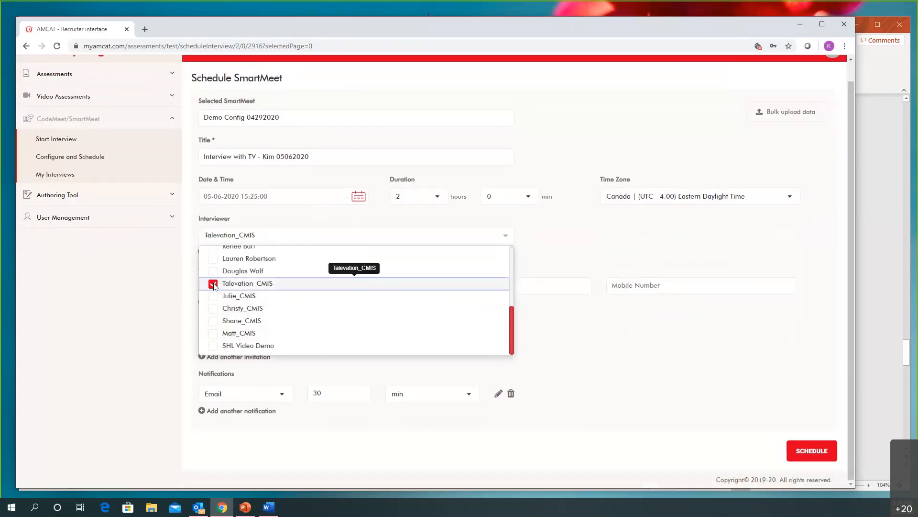
left_click(574, 250)
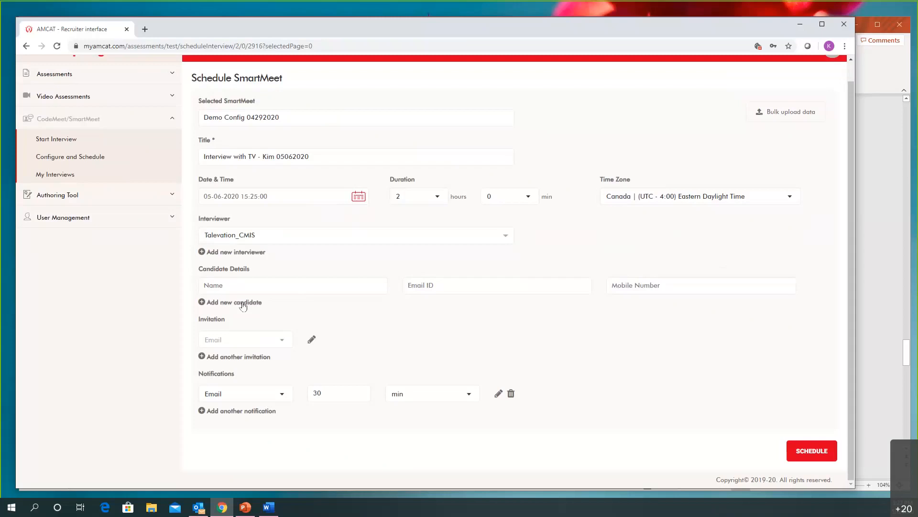
Fill in the candidate's name and e-mail from the saved autofill suggestion
left_click(245, 289)
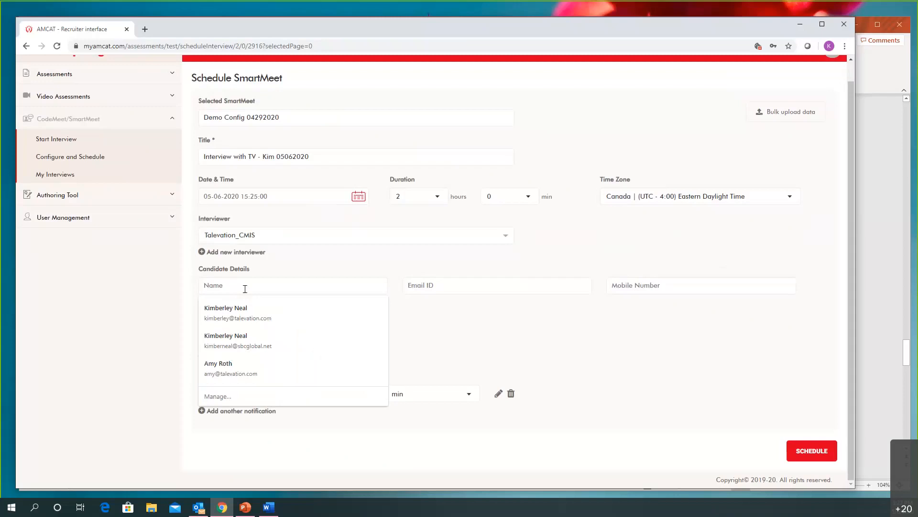
type("Am")
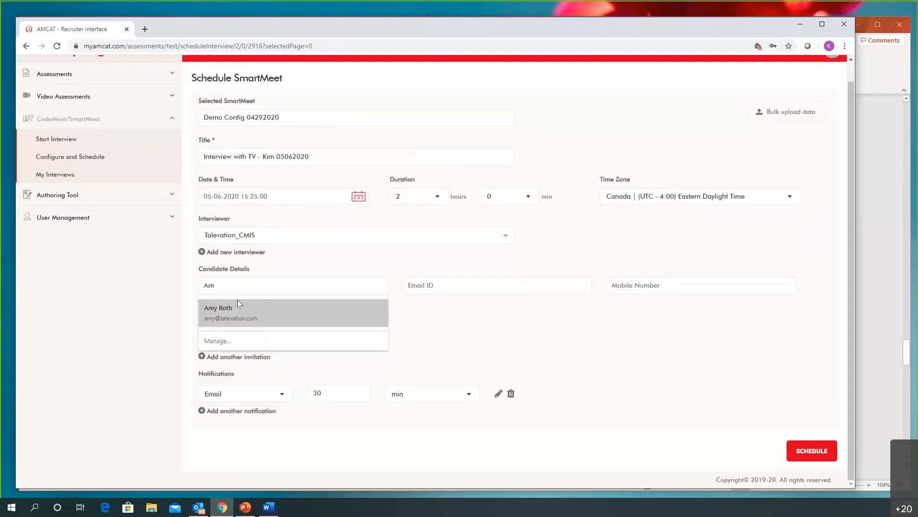
left_click(237, 301)
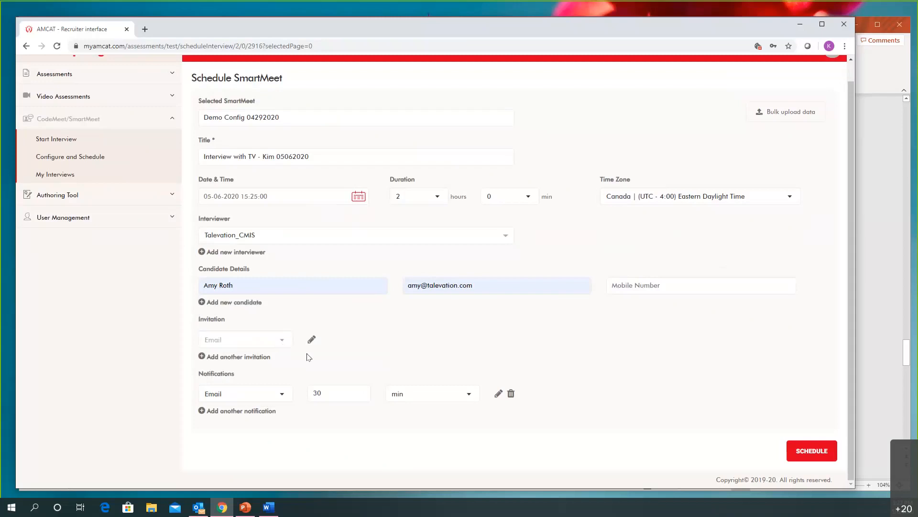
Set the time zone to United States (UTC - 4:00) Eastern Daylight Time and schedule the SmartMeet
left_click(747, 197)
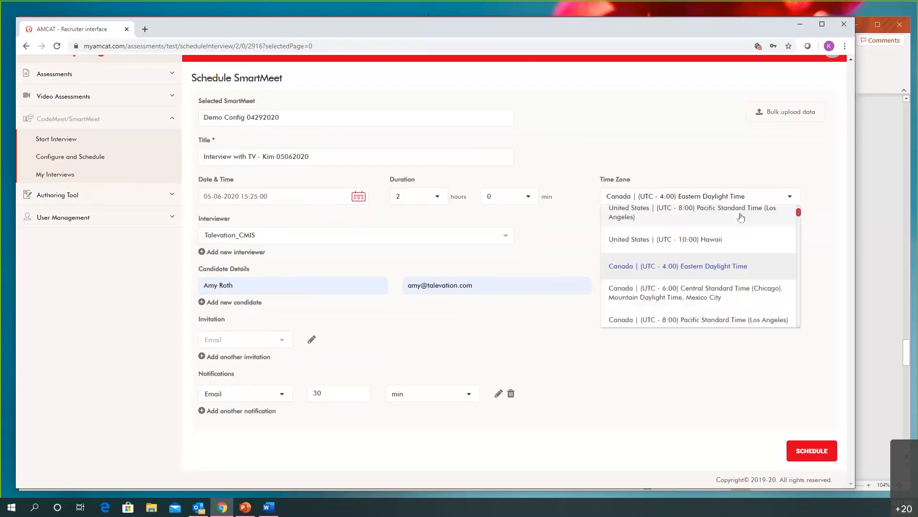
scroll(729, 235, "up", 2)
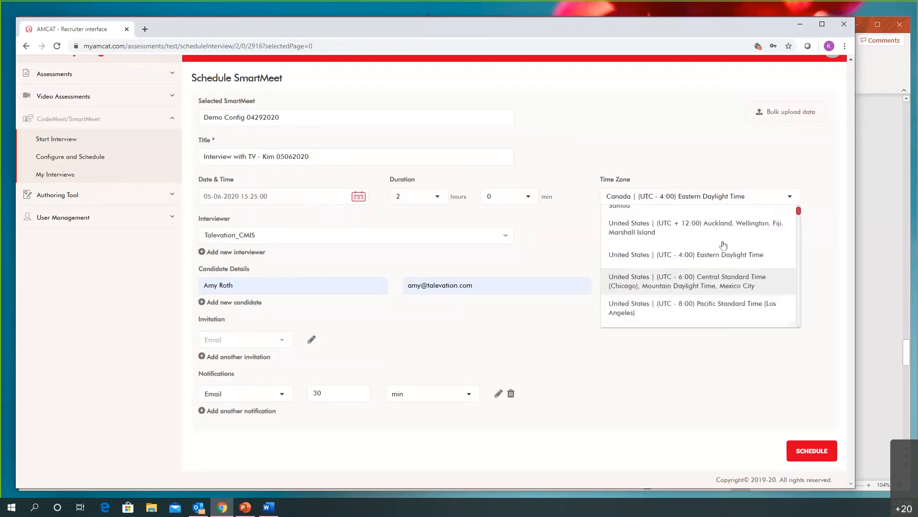
left_click(711, 258)
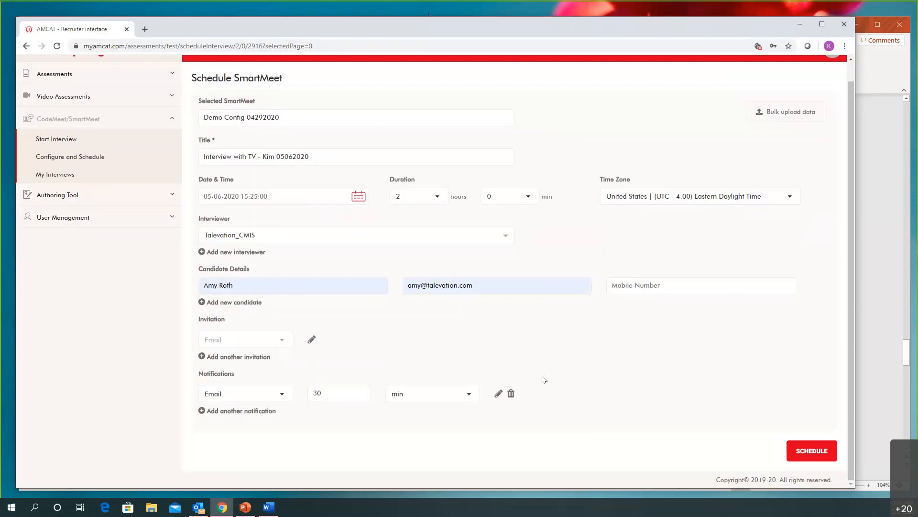
left_click(808, 452)
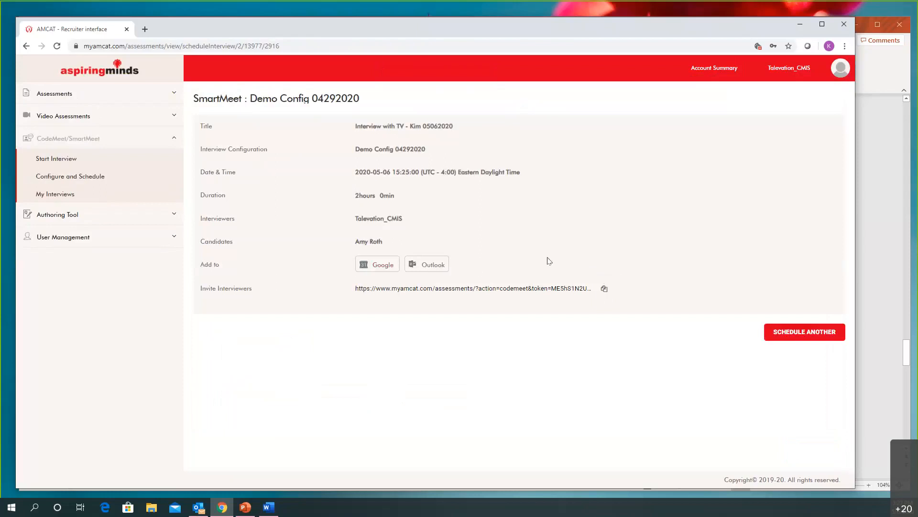
Copy the interviewer invitation link and open it in a new browser tab
left_click(603, 288)
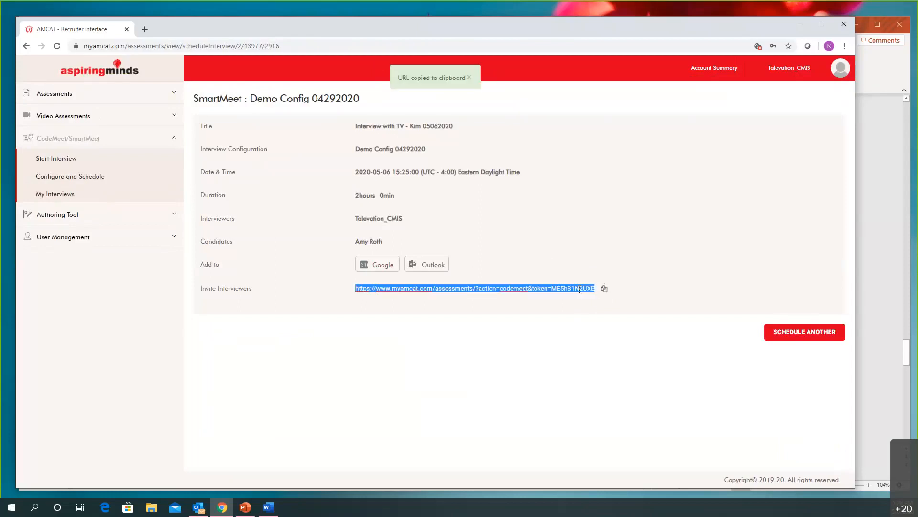
left_click(145, 30)
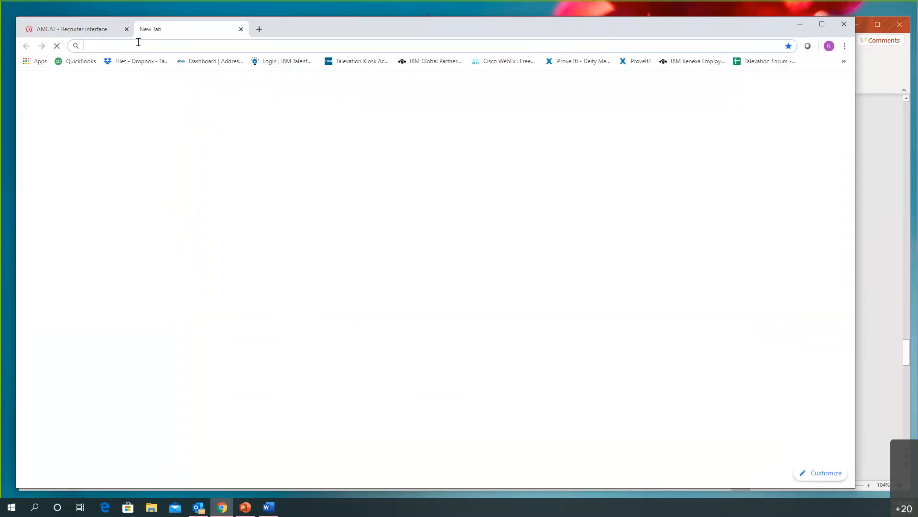
key("ctrl+v")
key("Return")
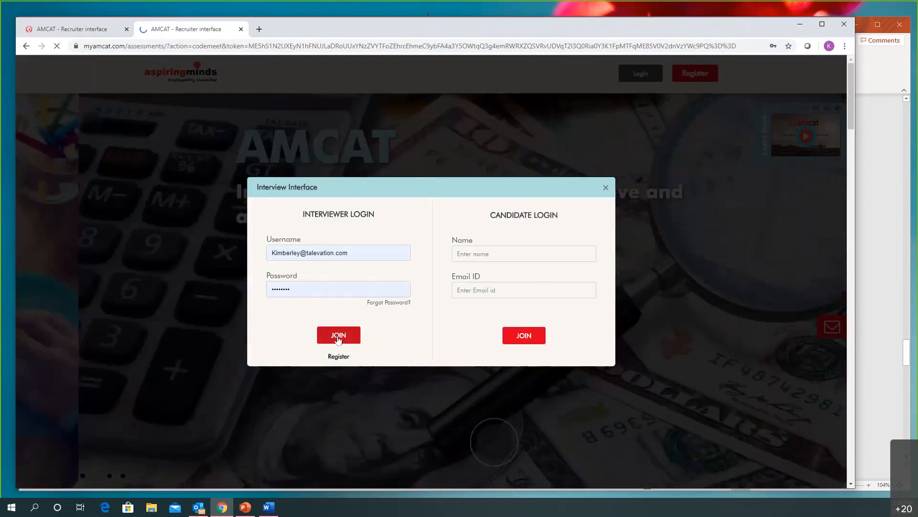
Join the interview through the interviewer login with the account's username, and accept the data protection notice
left_click(338, 337)
left_click(354, 248)
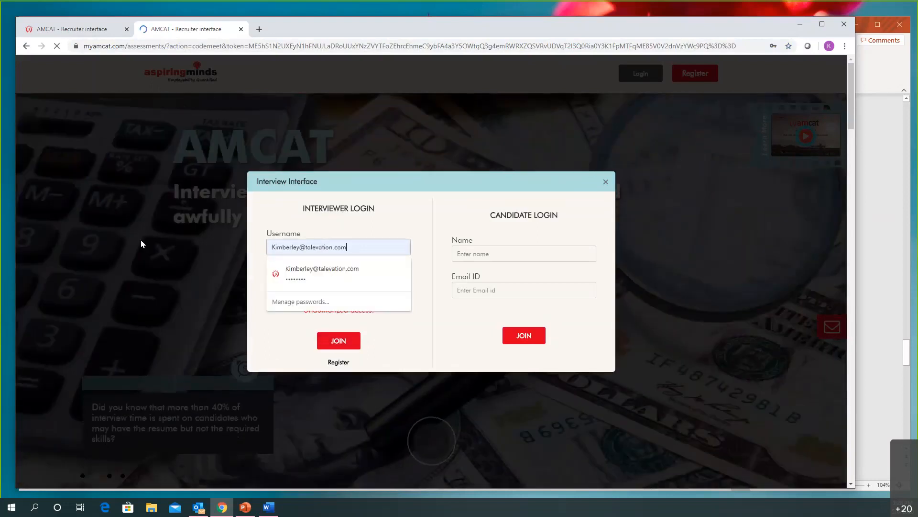
key("ctrl+a")
type("Ta")
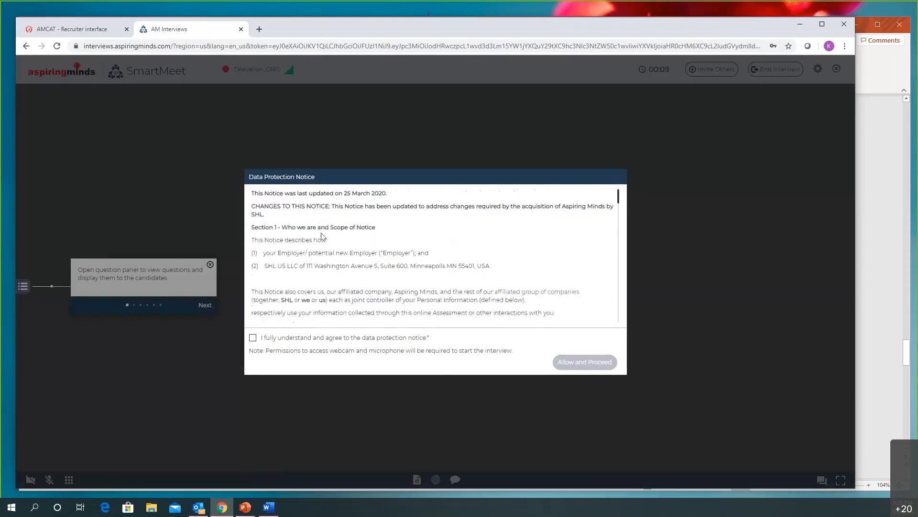
left_click(252, 337)
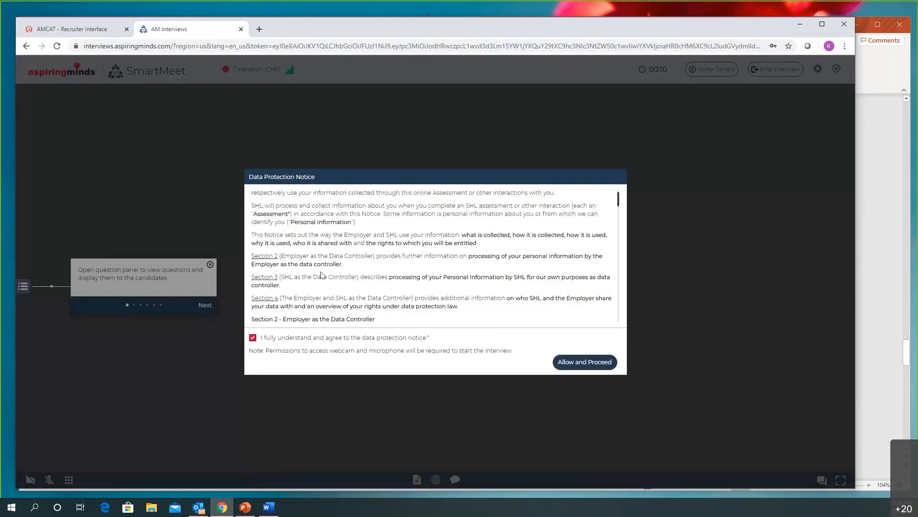
left_click(578, 363)
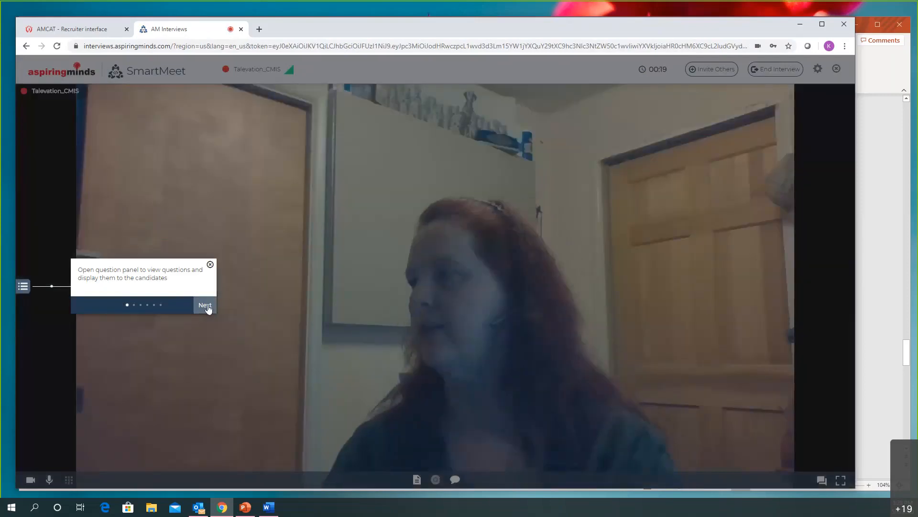
Go through all tips of the SmartMeet introduction tour and finish it
left_click(207, 306)
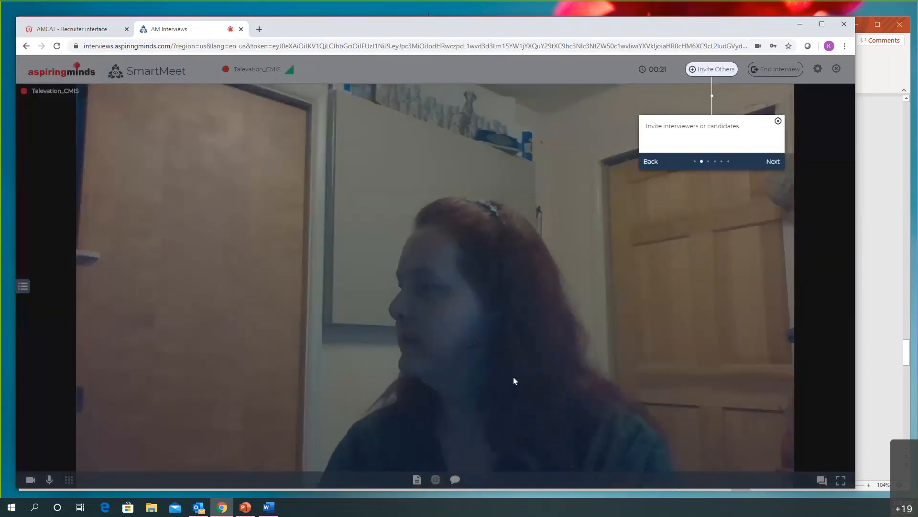
left_click(771, 162)
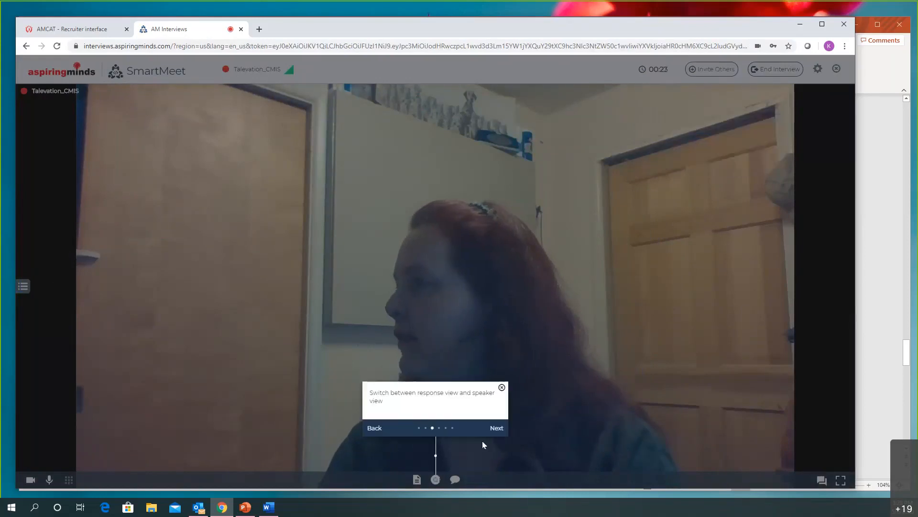
left_click(497, 430)
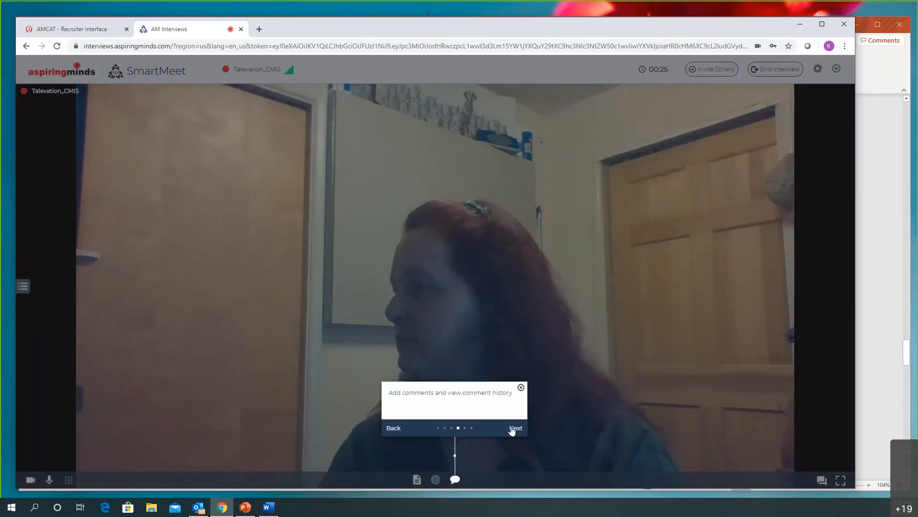
left_click(516, 428)
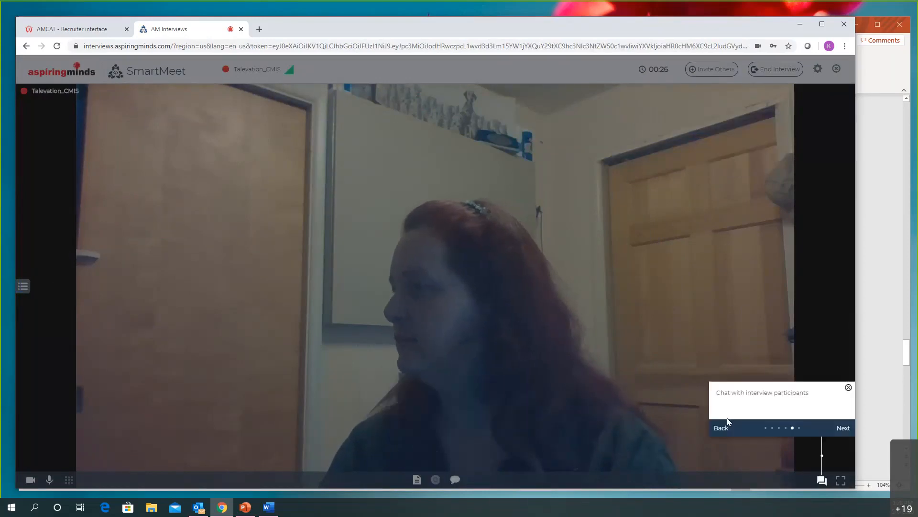
left_click(843, 428)
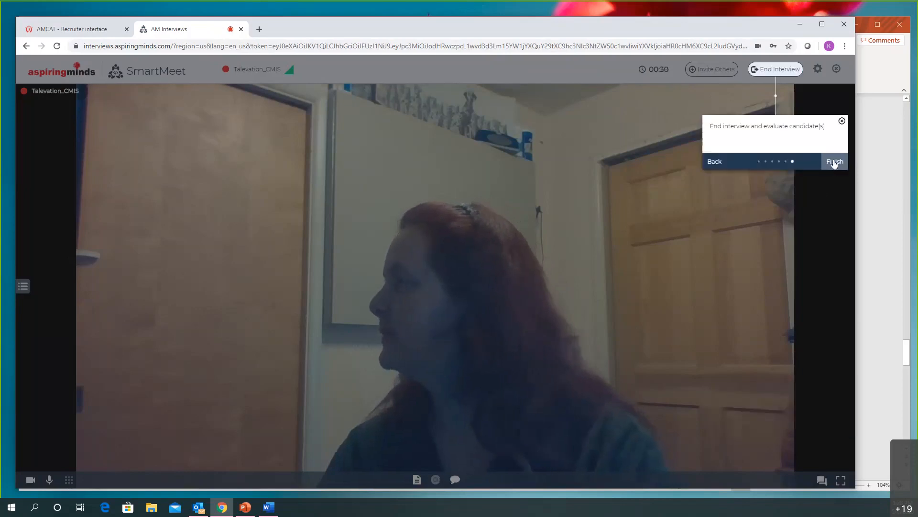
left_click(833, 163)
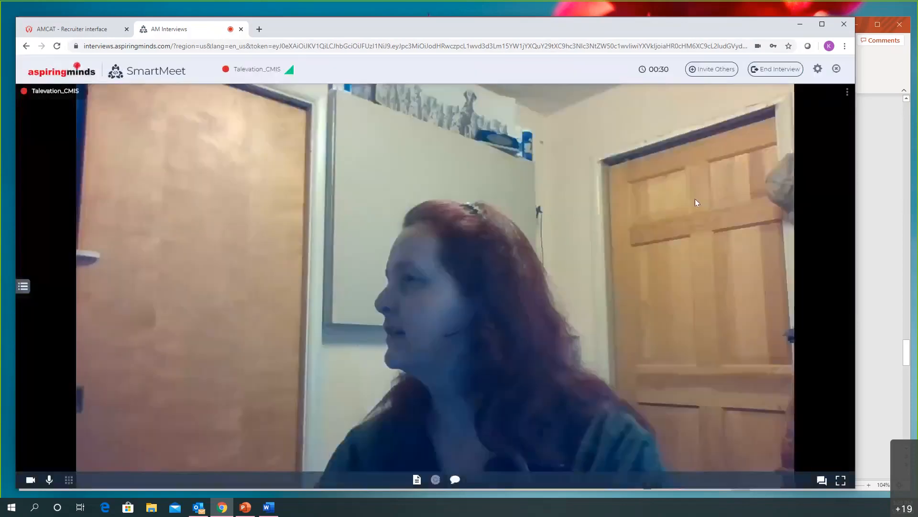
Show the interview's question panel and submit a comment saying that the interviewer likes the candidate
left_click(23, 287)
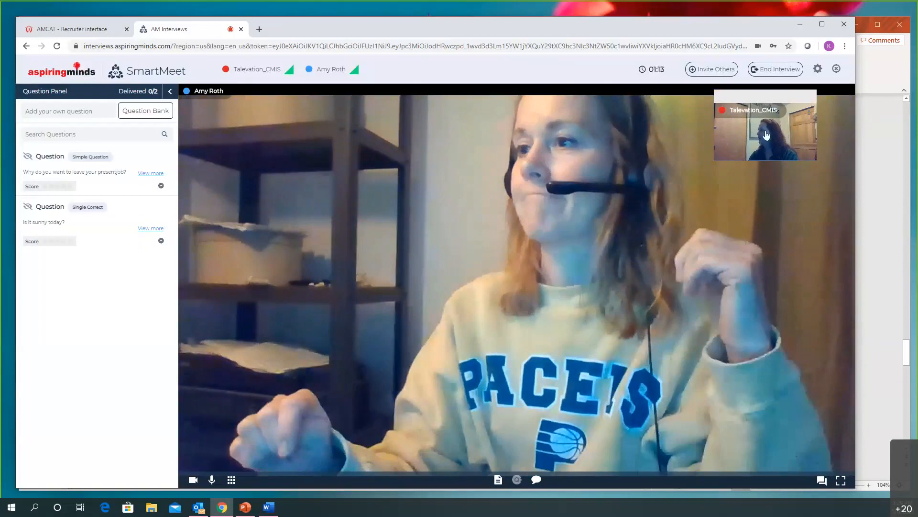
left_click(537, 480)
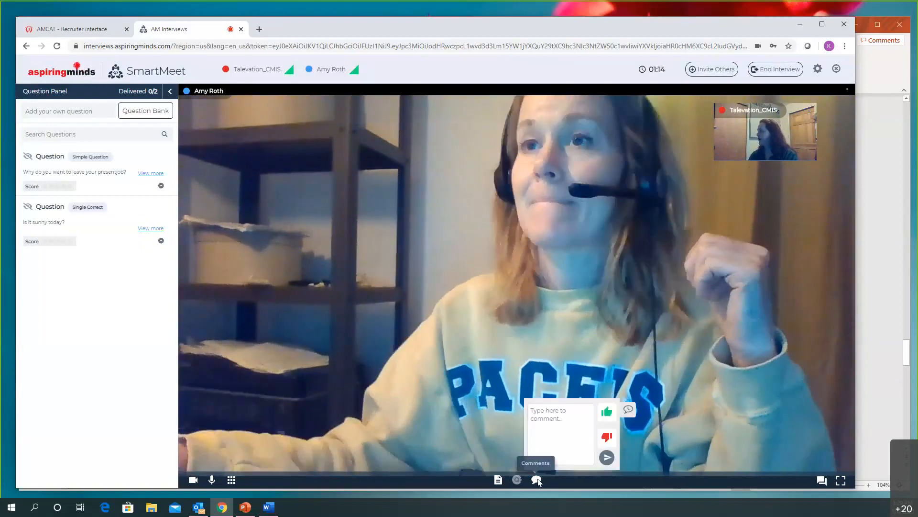
left_click(560, 414)
type("I lik")
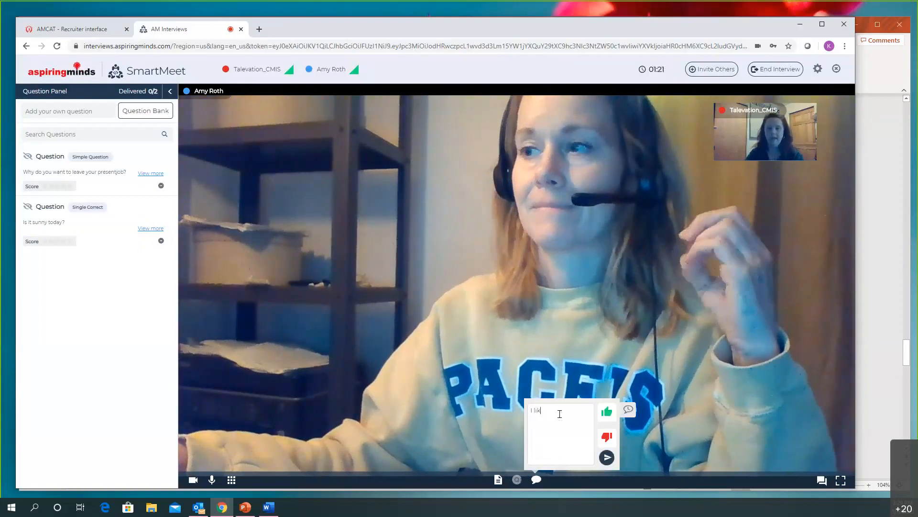
type("e AMY")
key("Return")
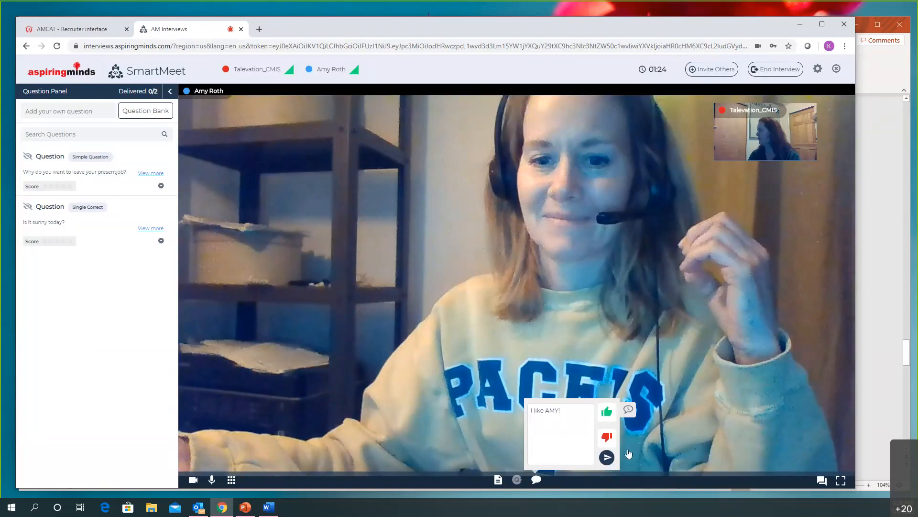
left_click(607, 458)
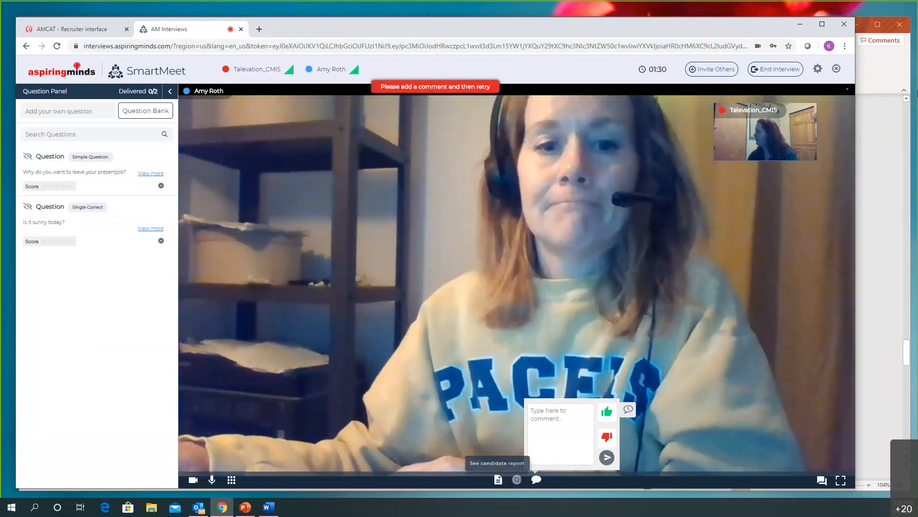
Check the participant options on the candidate's video and score the question "Is it sunny today?" with five points
left_click(848, 92)
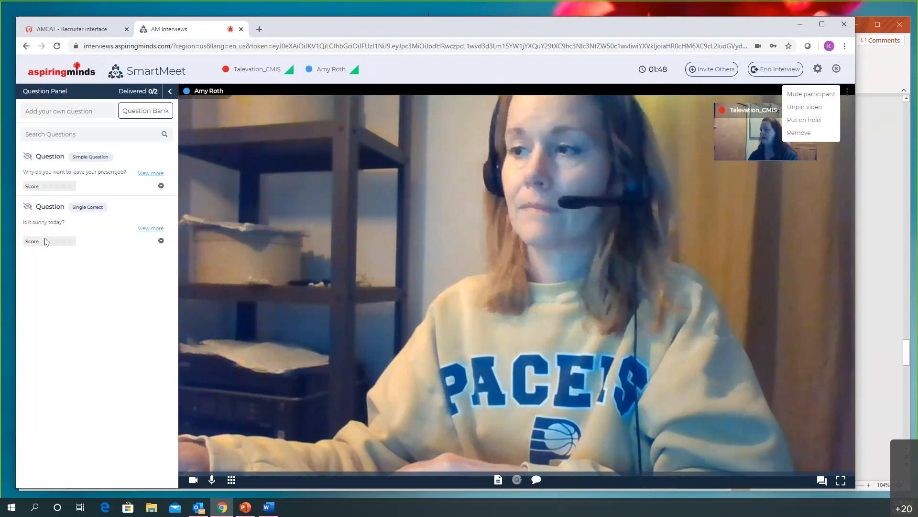
left_click(67, 247)
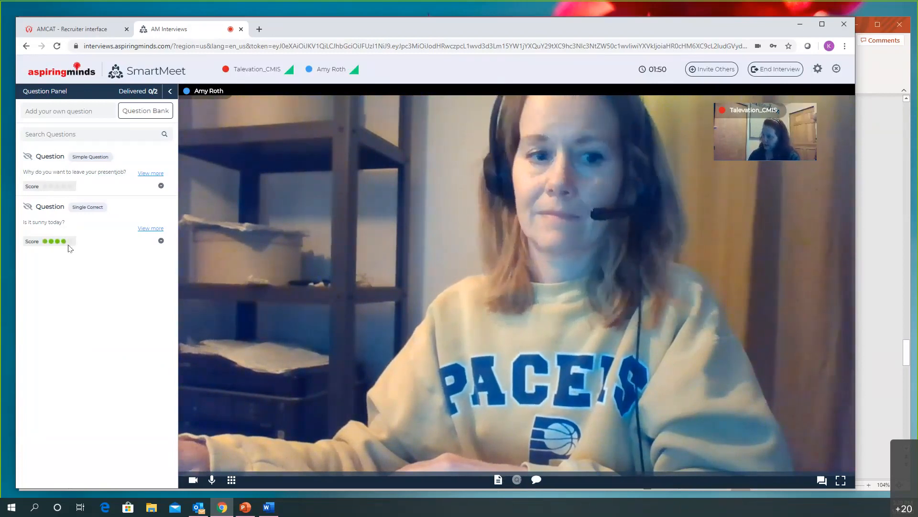
left_click(70, 244)
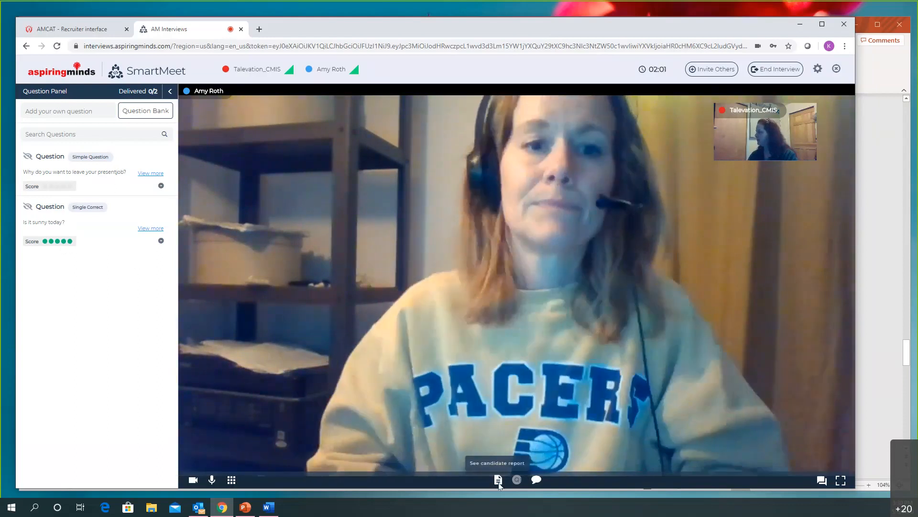
View the candidate report, dismiss it and open the chat with the interview participants
left_click(499, 480)
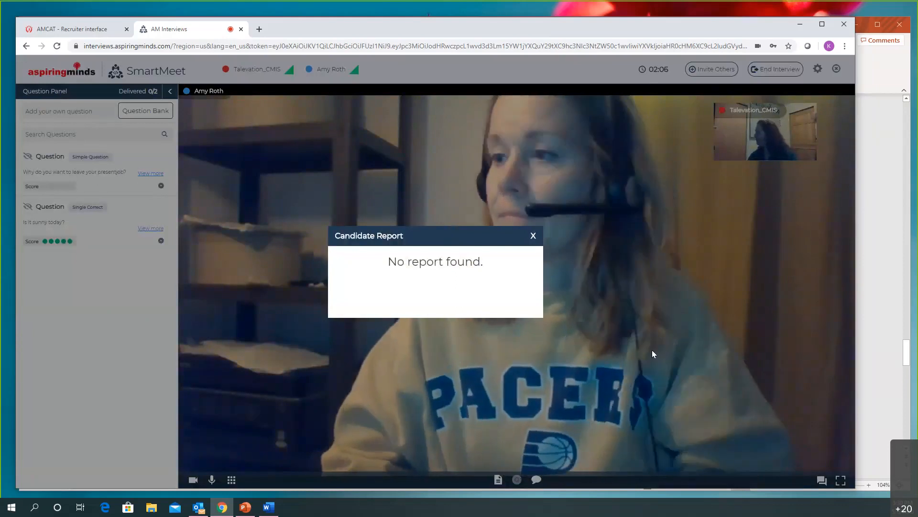
left_click(822, 481)
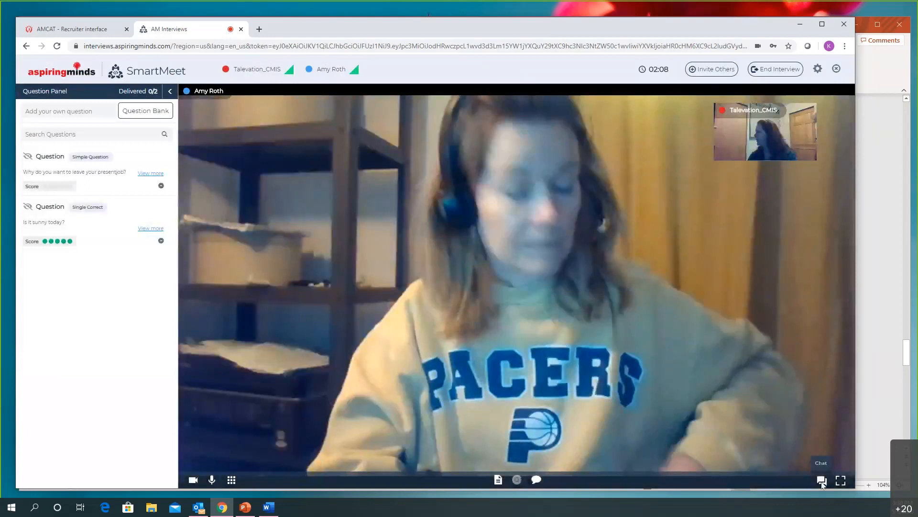
left_click(822, 480)
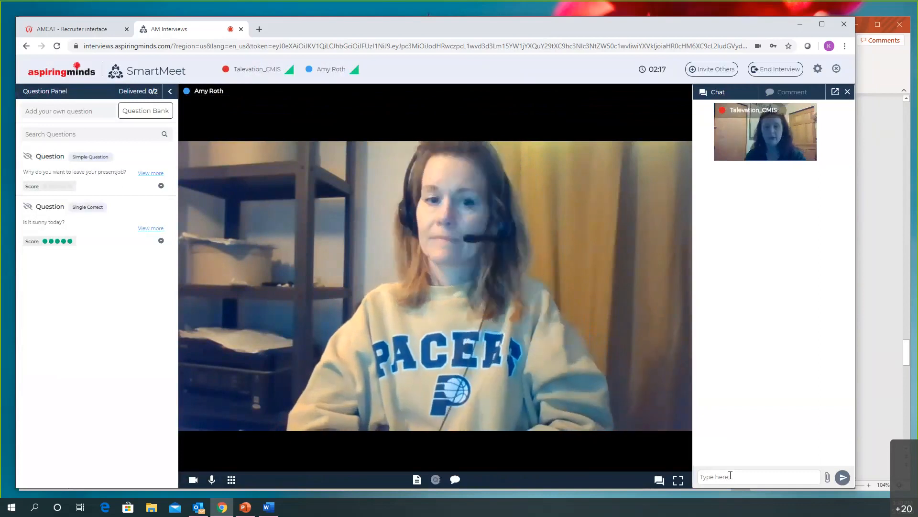
Send the candidate a chat message asking whether their audio is working
type("H")
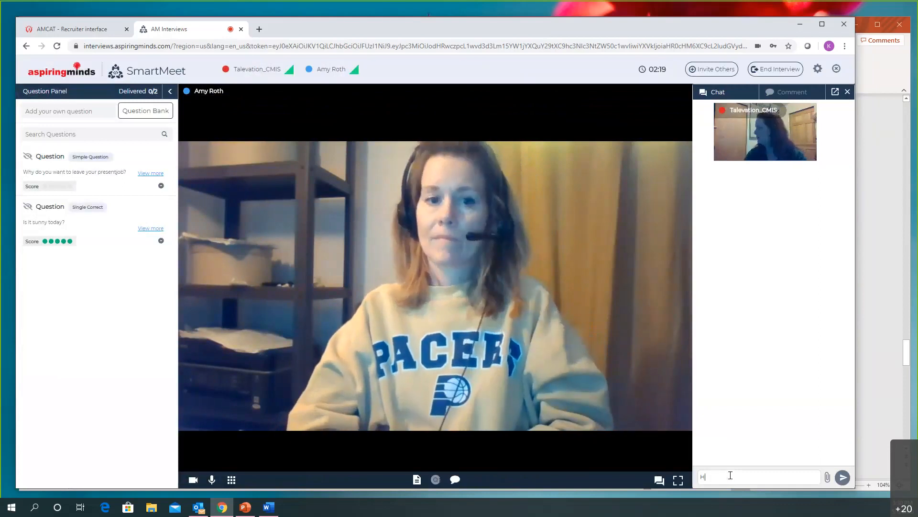
type("i Amy - is your audio work")
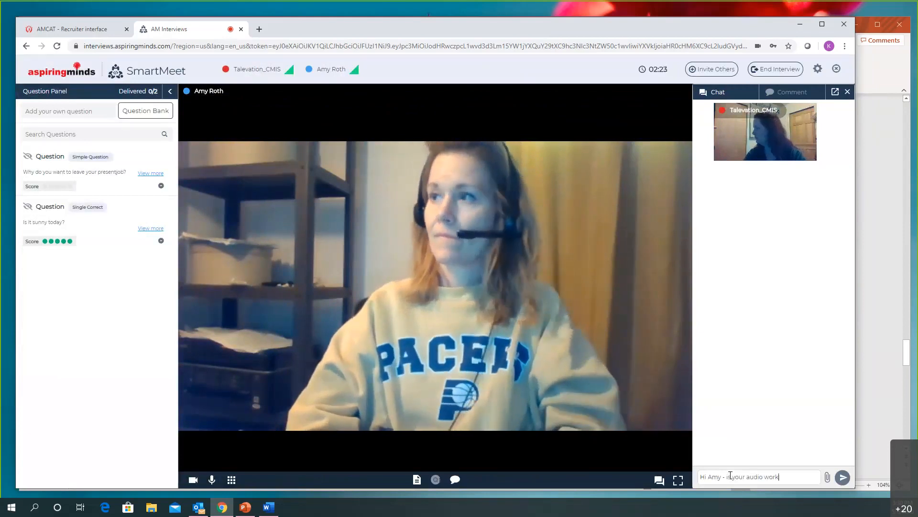
type("ing?")
key("Return")
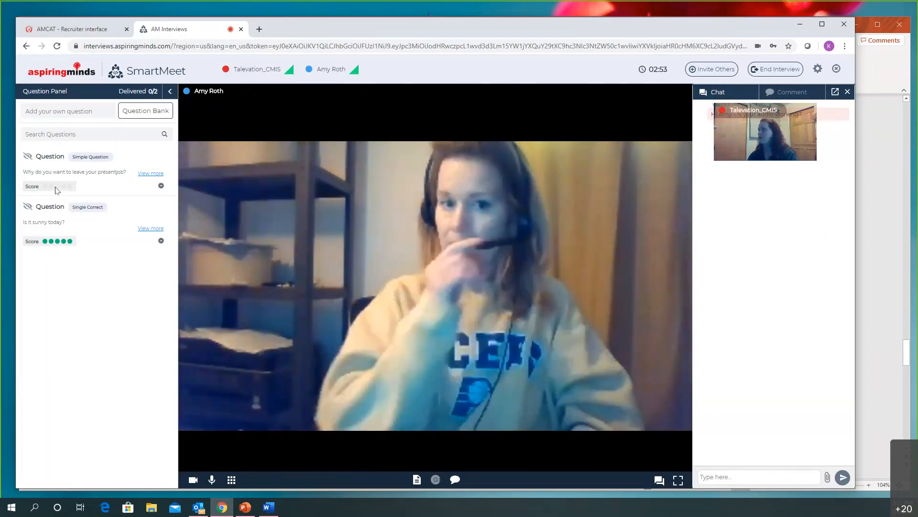
Bring up the comment box and try to end the interview while the first question is still unscored
left_click(455, 479)
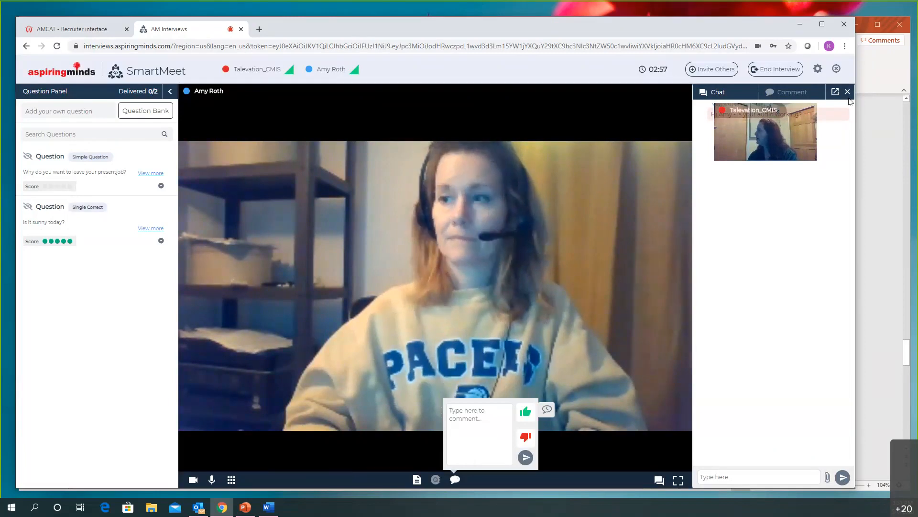
left_click(775, 75)
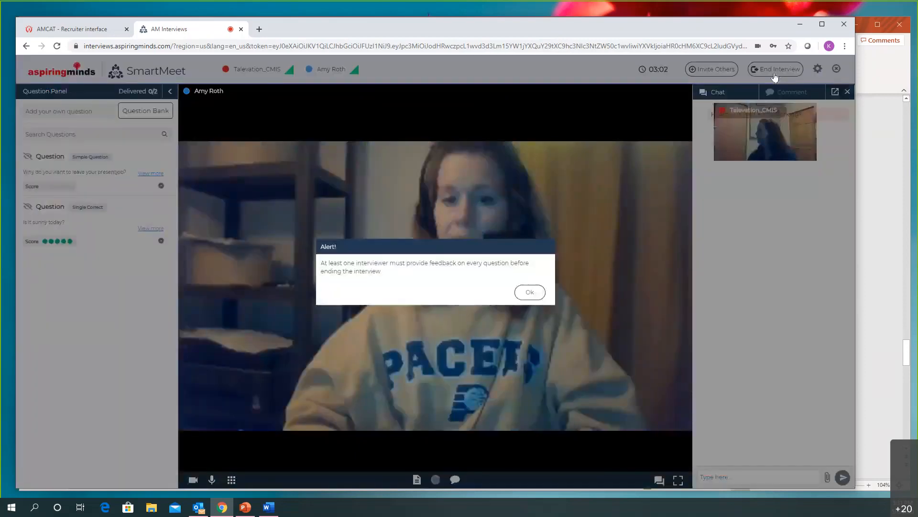
left_click(530, 292)
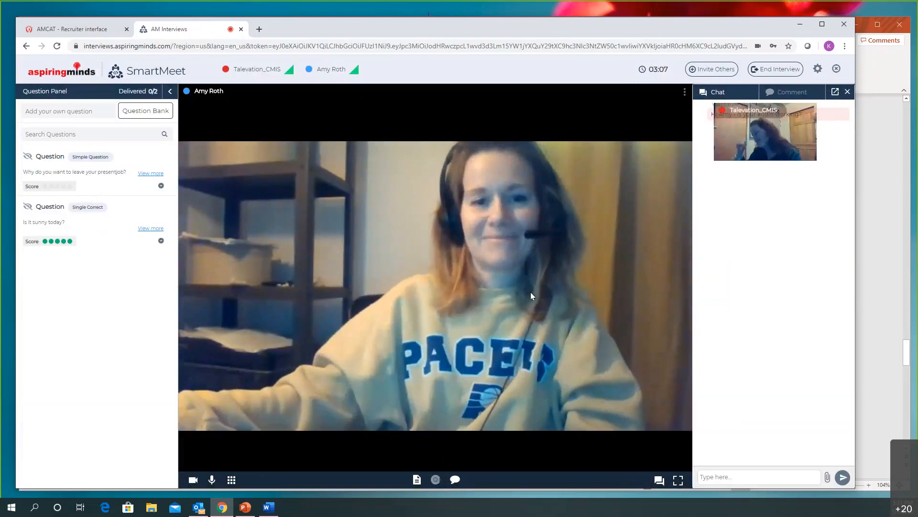
left_click(778, 71)
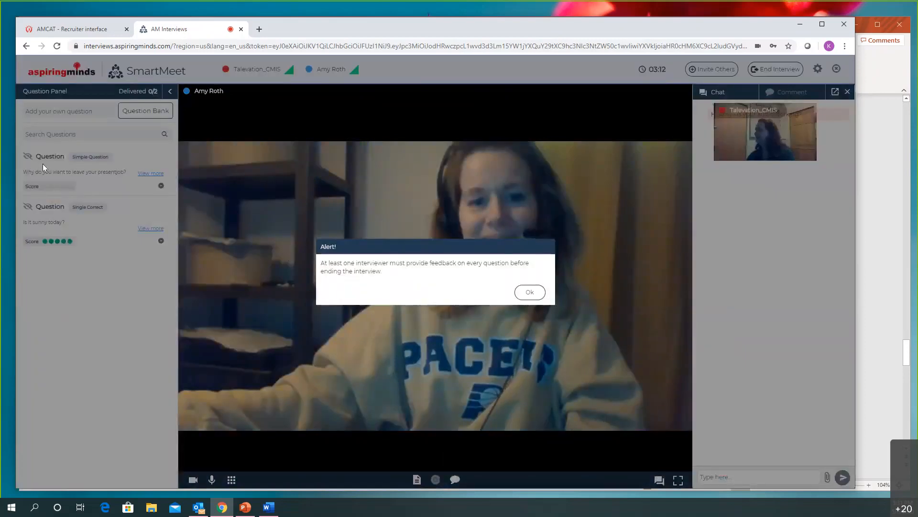
left_click(527, 291)
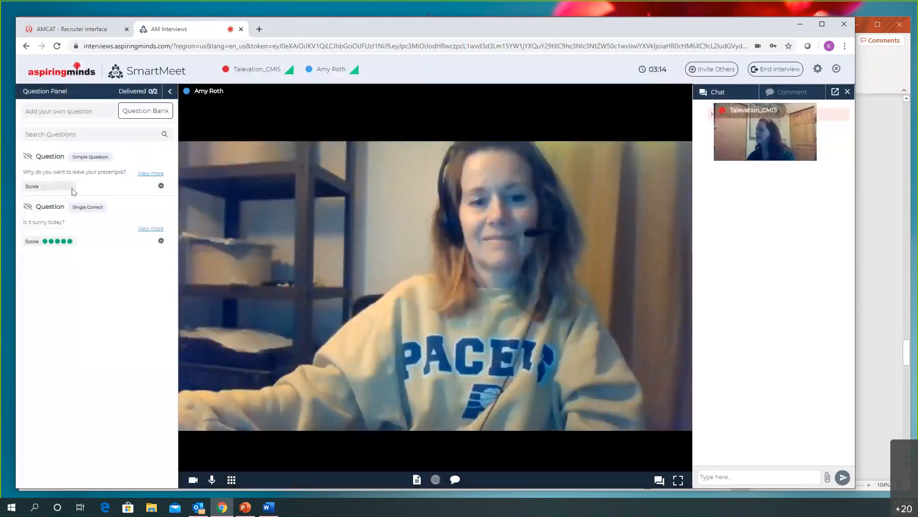
Score the question about leaving the present job with five points, and rate Communication five in the final scorecard
left_click(71, 187)
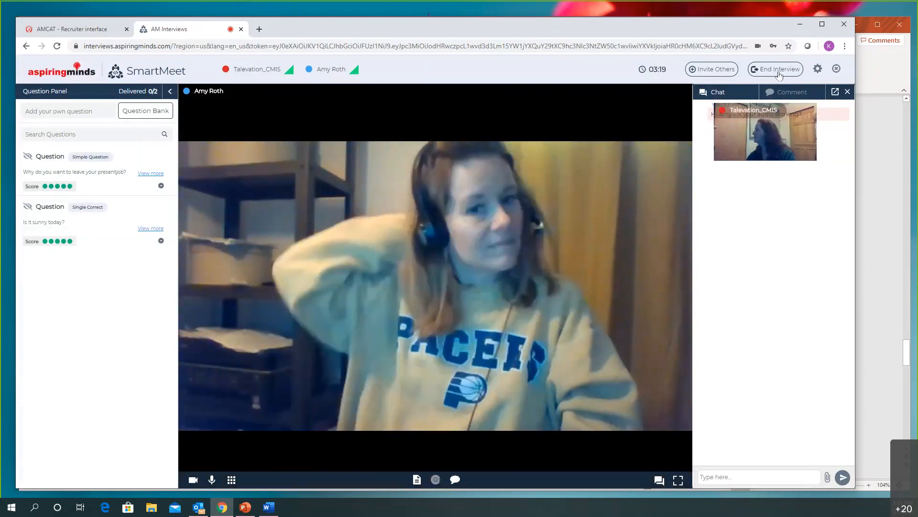
left_click(779, 73)
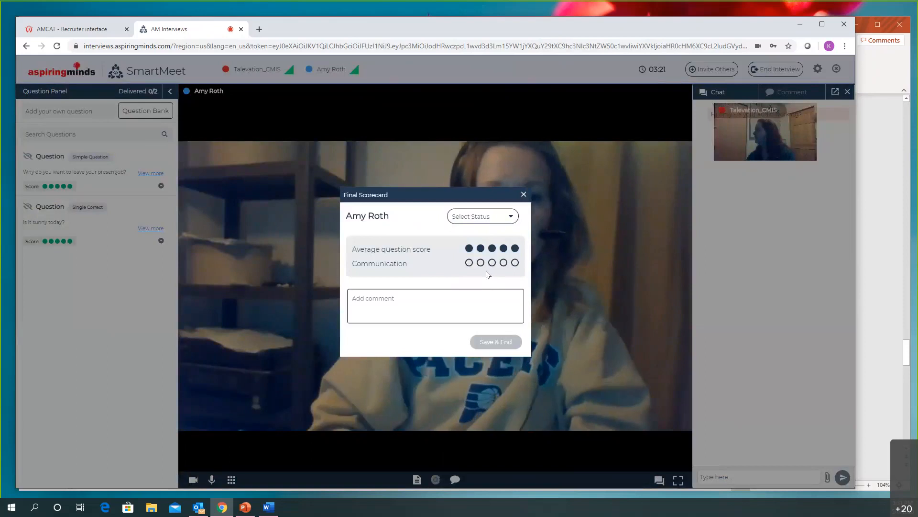
left_click(515, 262)
Add a final scorecard comment saying that the interviewer likes the candidate, followed by "Good team player!"
left_click(430, 304)
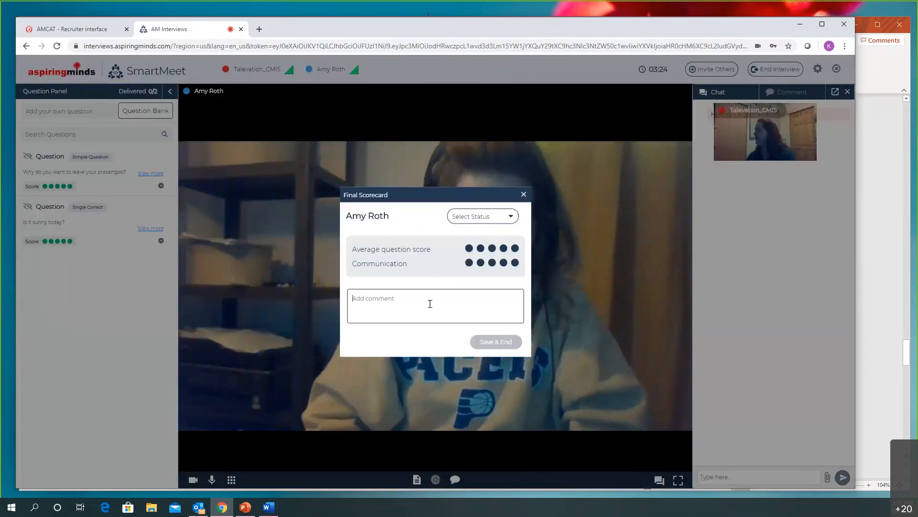
type("I like ")
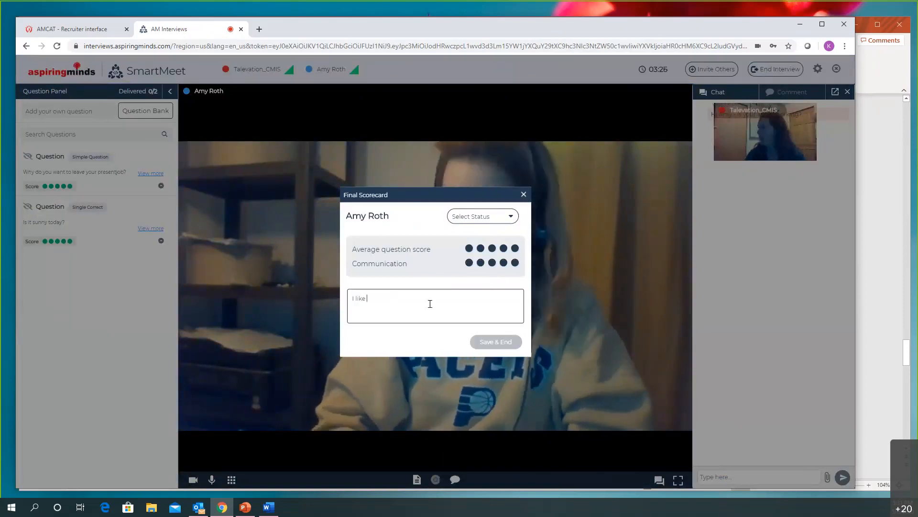
type("Amy")
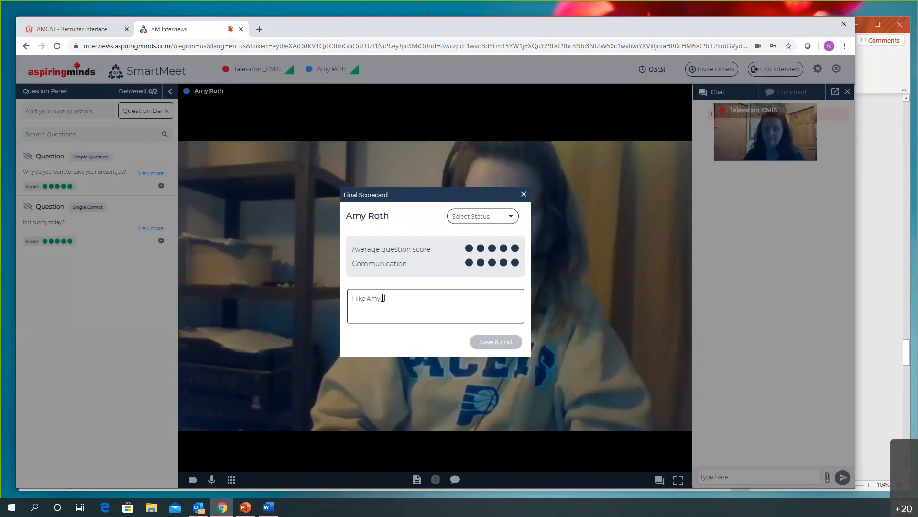
type("! Good ")
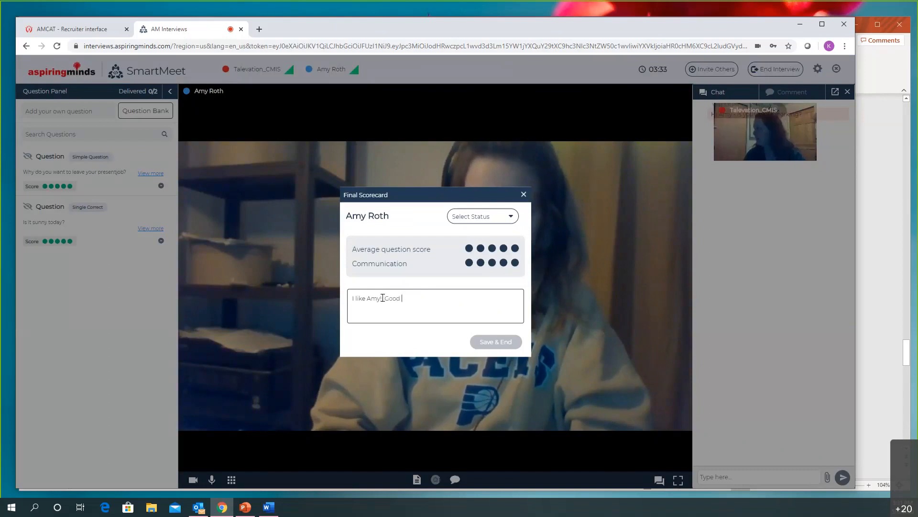
type("team player!")
key("Return")
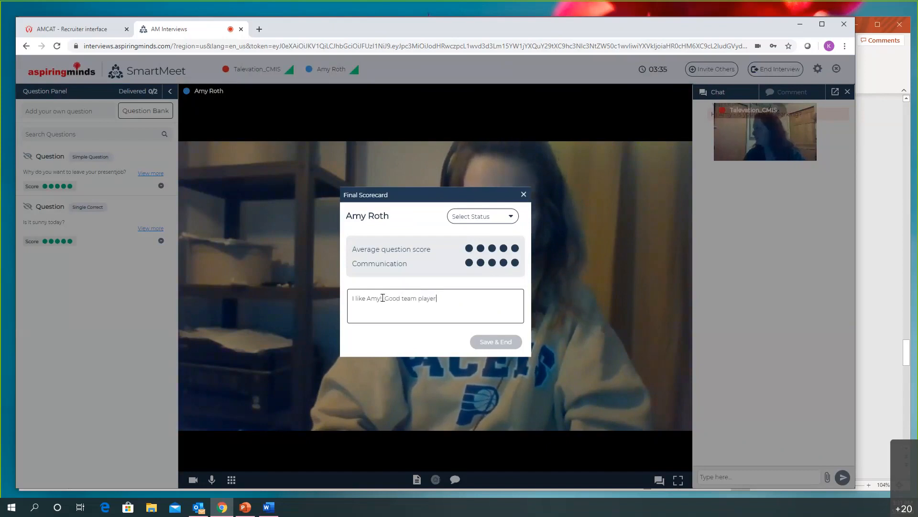
key("BackSpace")
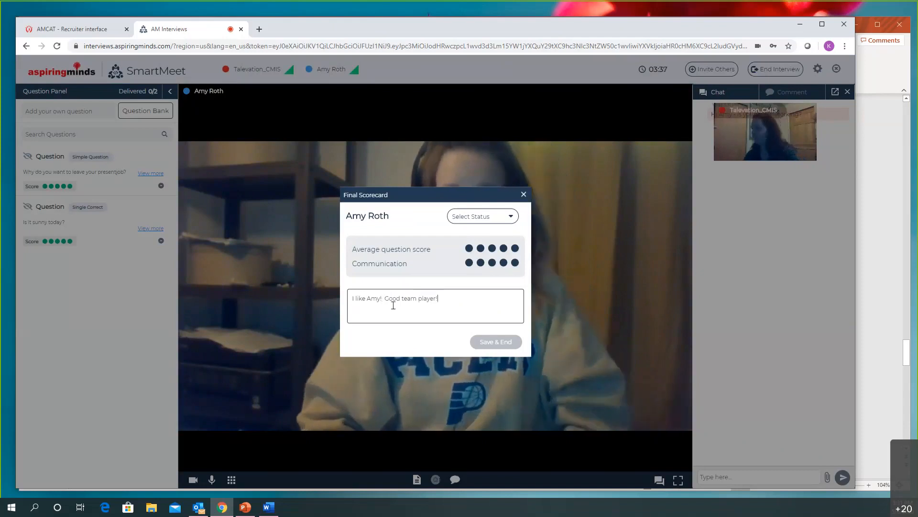
Set the candidate's final status to Strong Consider, and save the scorecard to end the interview
left_click(497, 218)
left_click(484, 232)
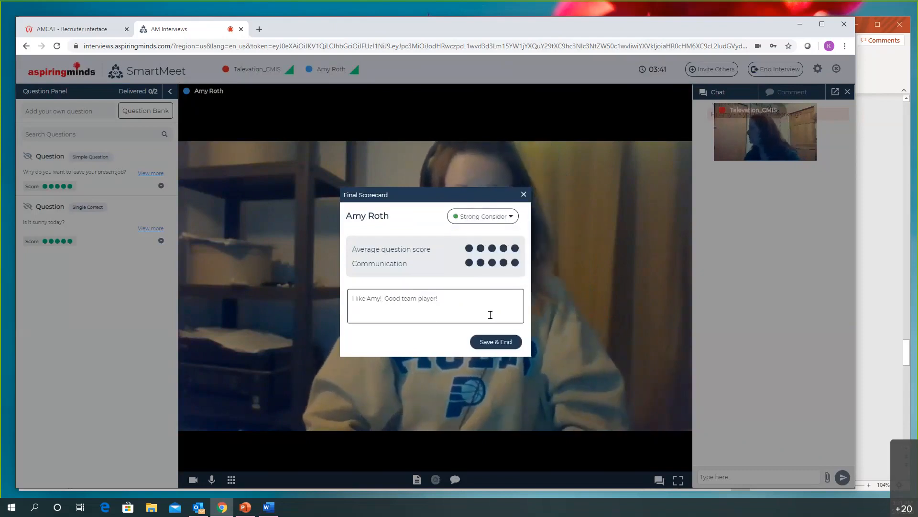
left_click(494, 343)
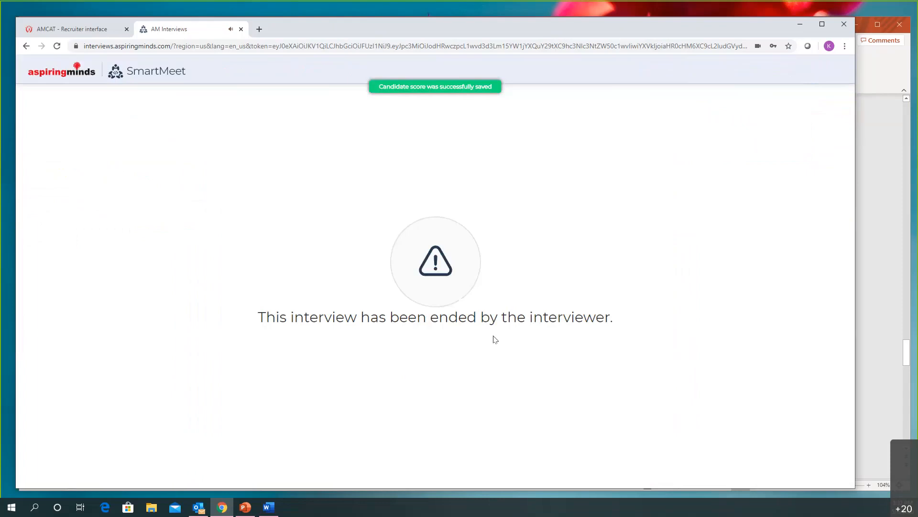
Close the ended interview and view the CodeMeet configuration form in the recruiter interface
left_click(242, 29)
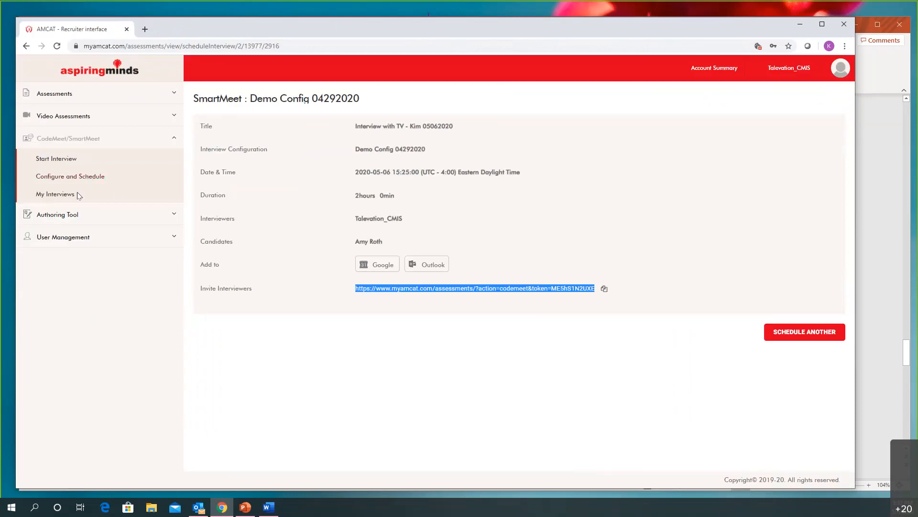
left_click(72, 177)
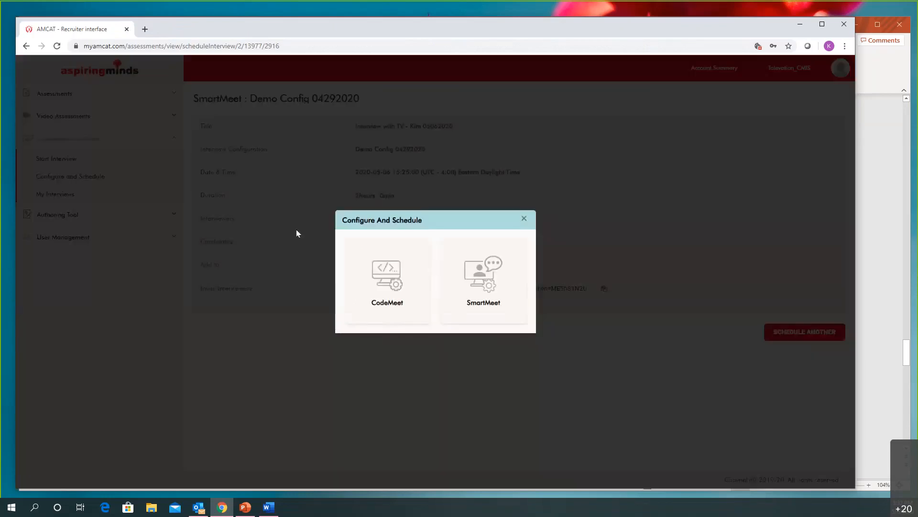
left_click(389, 271)
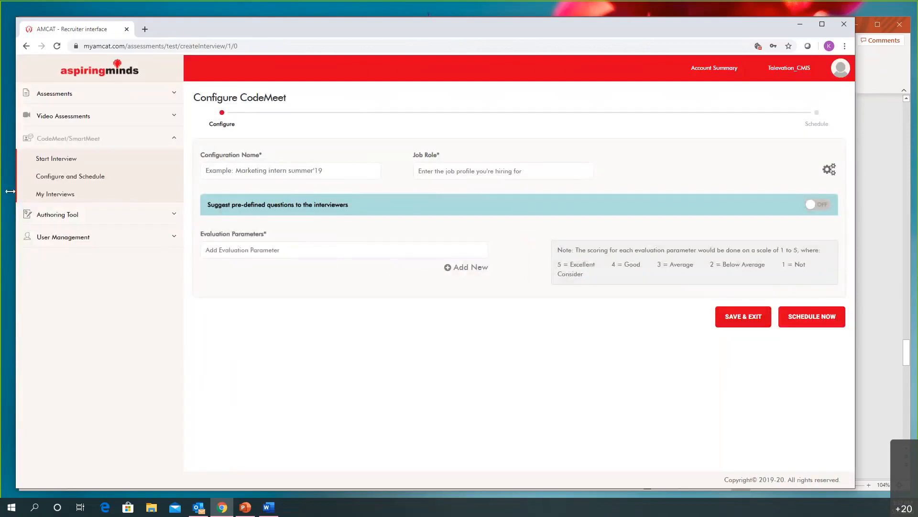
List the completed interviews of Demo Config 04292020 and view the feedback details of the candidate just interviewed
left_click(52, 198)
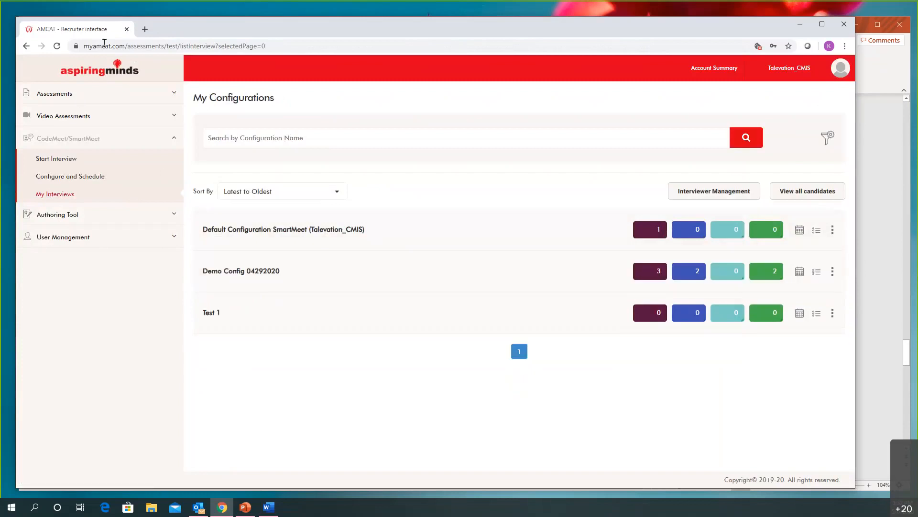
left_click(162, 200)
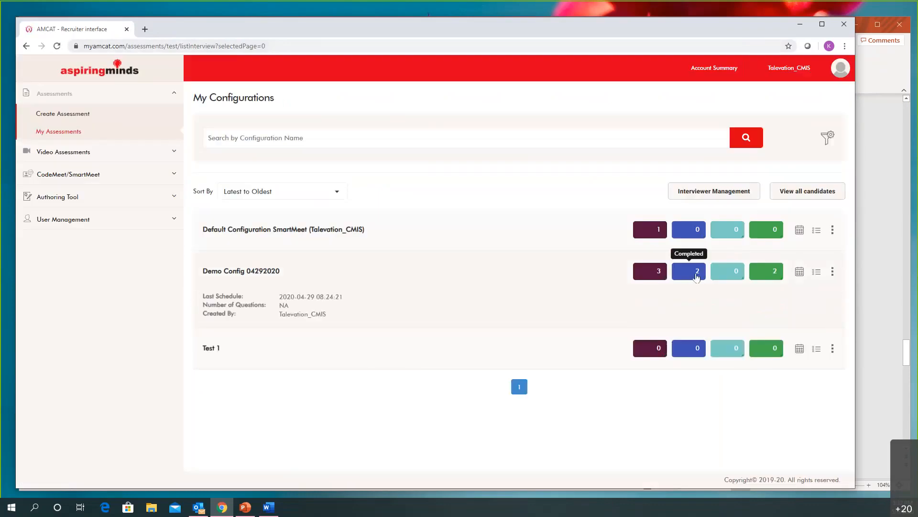
left_click(697, 276)
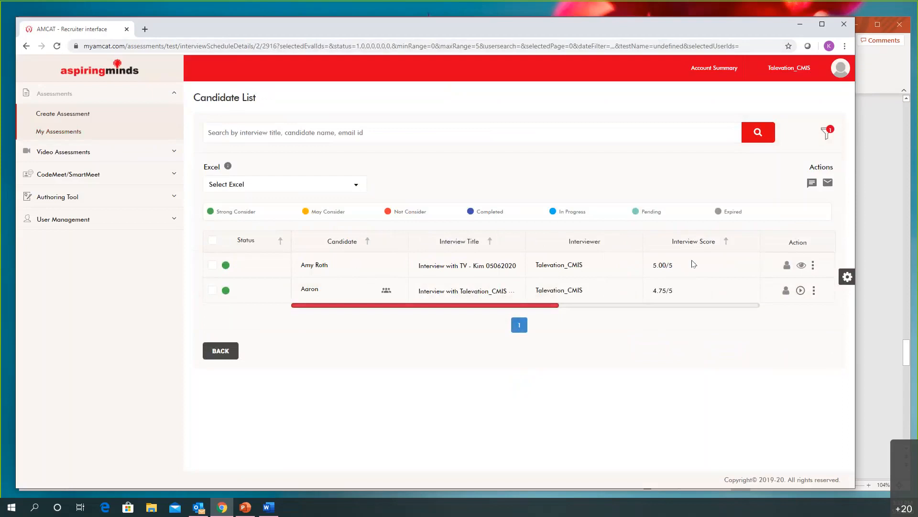
left_click(787, 266)
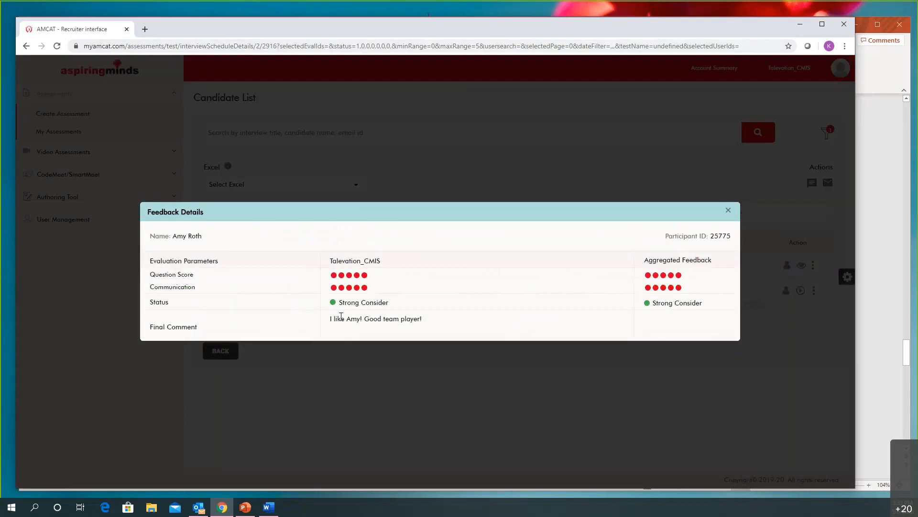
left_click(728, 211)
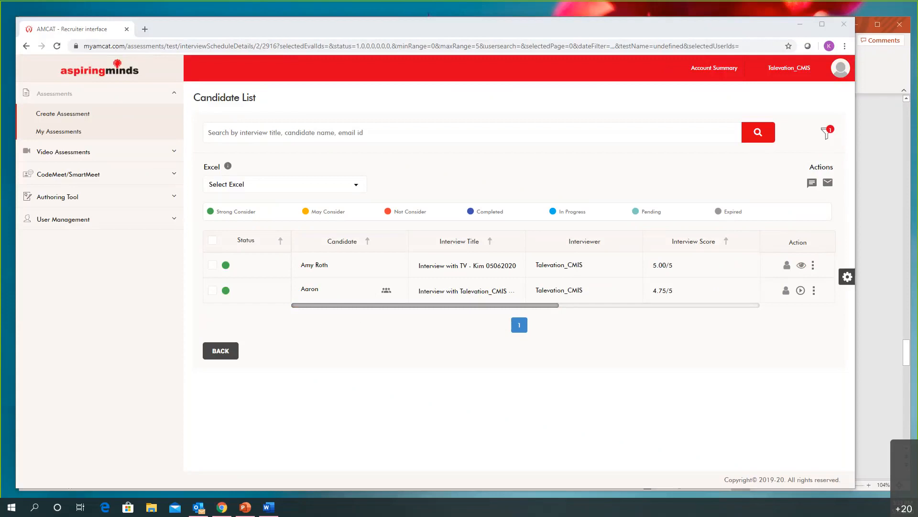
Switch to the PowerPoint presentation, start the slide show from the Demo slide and advance to the list of trial steps
left_click(245, 508)
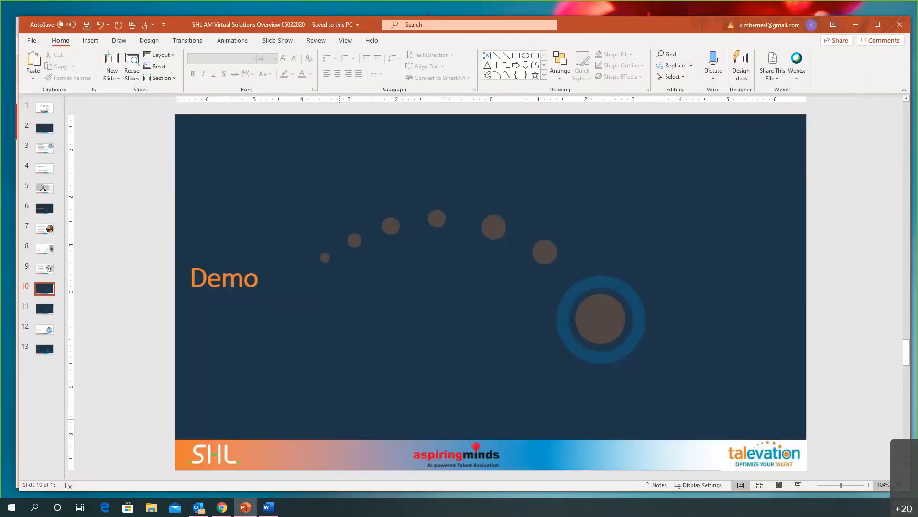
left_click(798, 486)
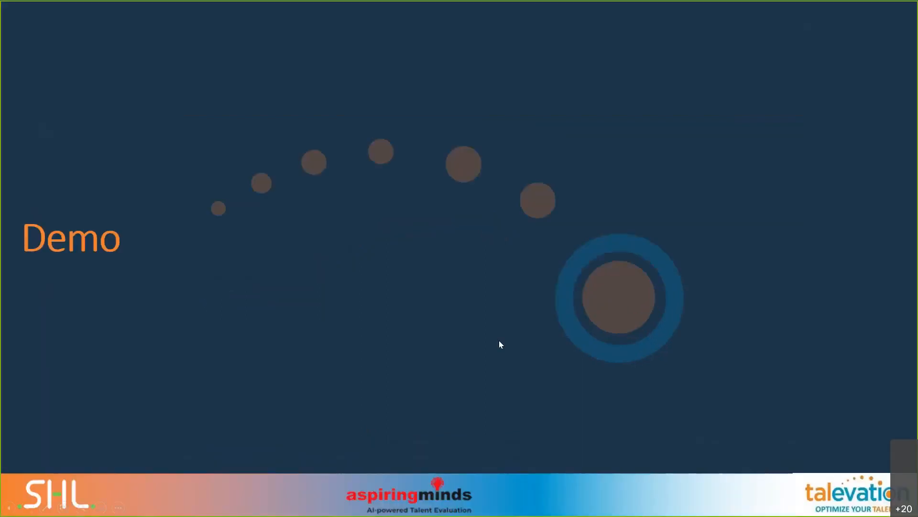
left_click(500, 343)
left_click(500, 344)
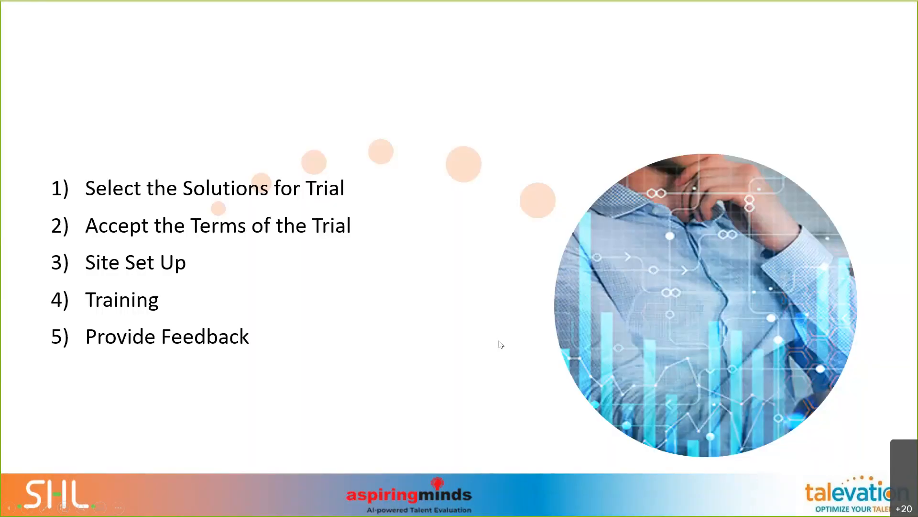